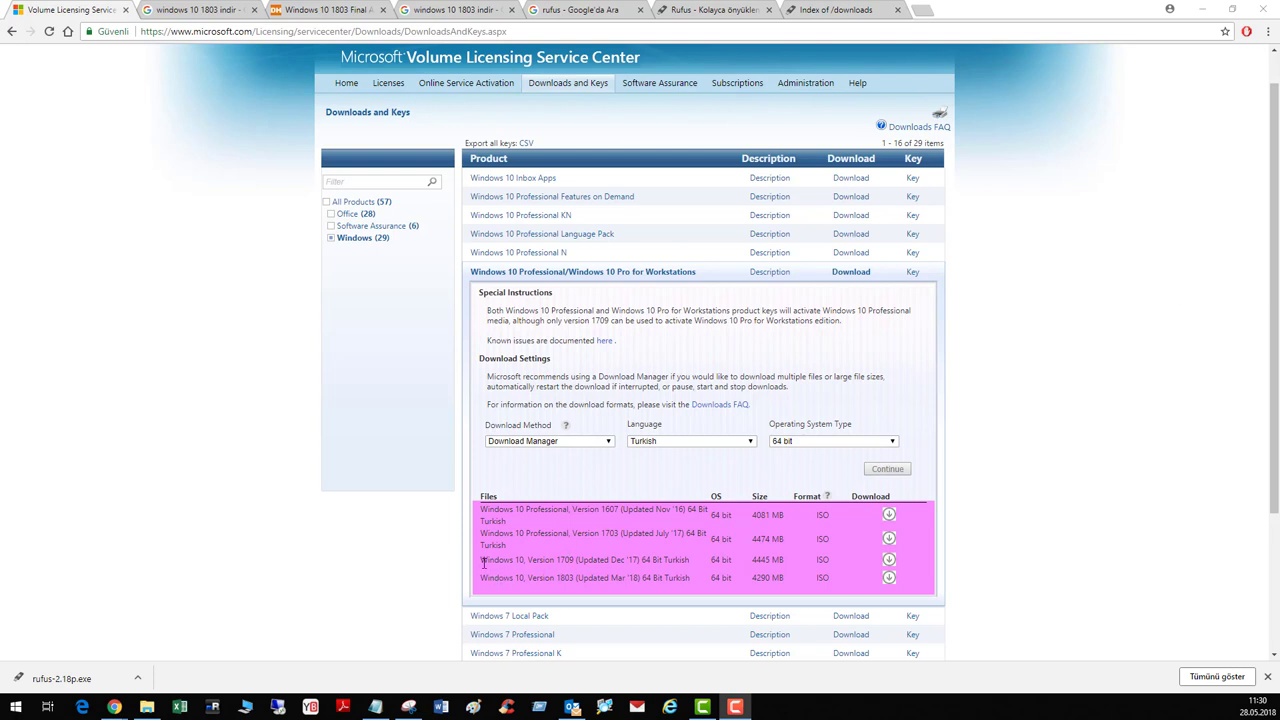
Examine the Windows 10, Version 1709 64 Bit Turkish entry in the downloadable files list
{"action": "left_click_drag", "start_coordinate": [484, 562], "coordinate": [578, 563]}
{"action": "left_click", "coordinate": [565, 563]}
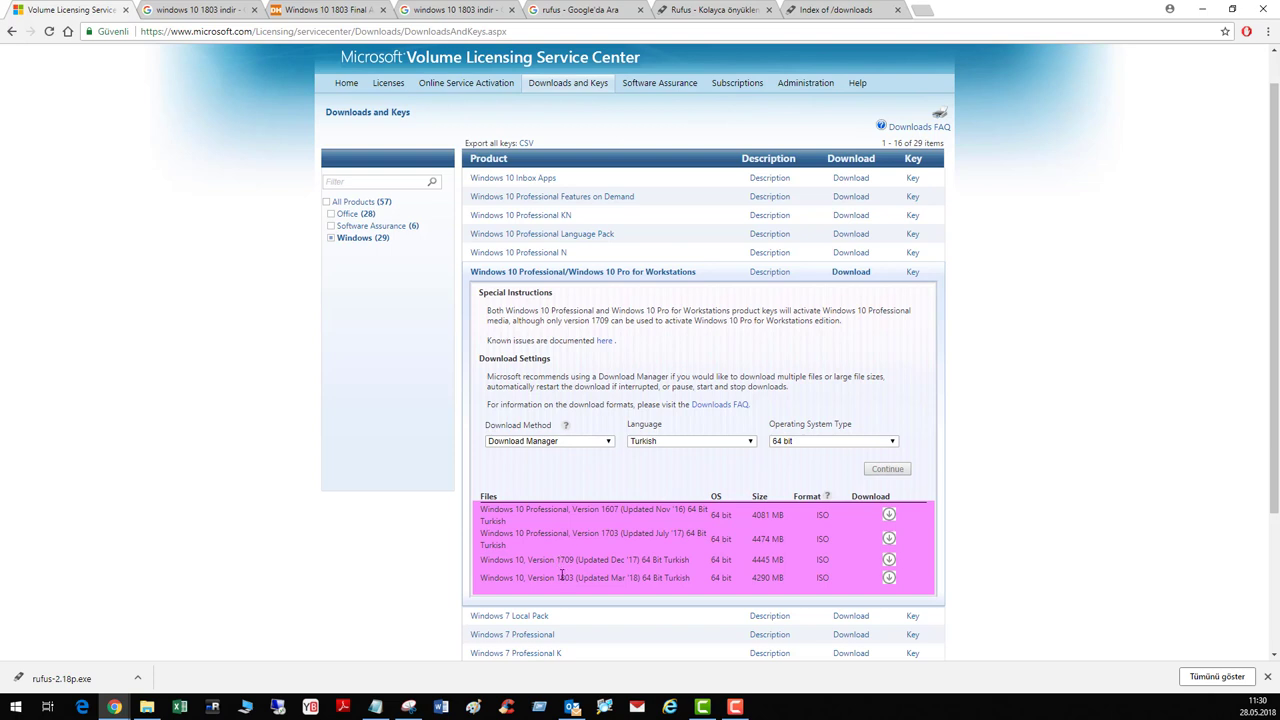
{"action": "left_click_drag", "start_coordinate": [557, 561], "coordinate": [598, 561]}
{"action": "left_click", "coordinate": [489, 563]}
{"action": "left_click_drag", "start_coordinate": [489, 563], "coordinate": [676, 564]}
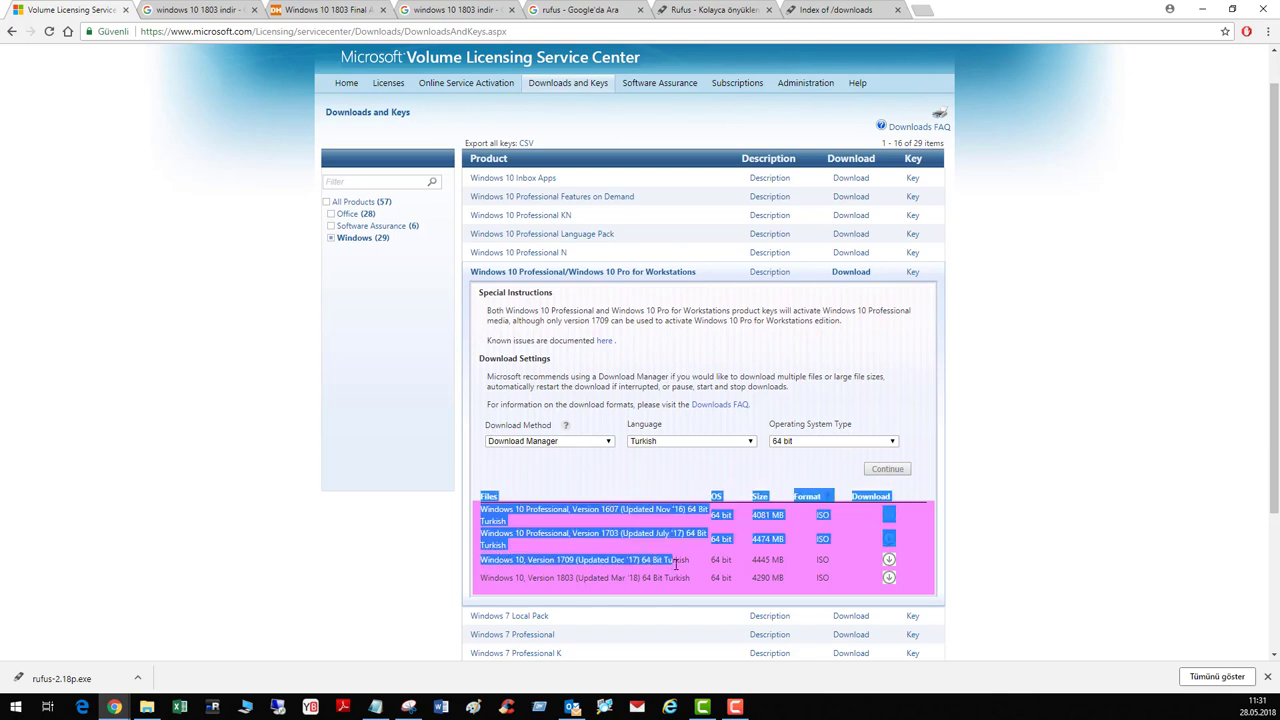
{"action": "left_click", "coordinate": [676, 564]}
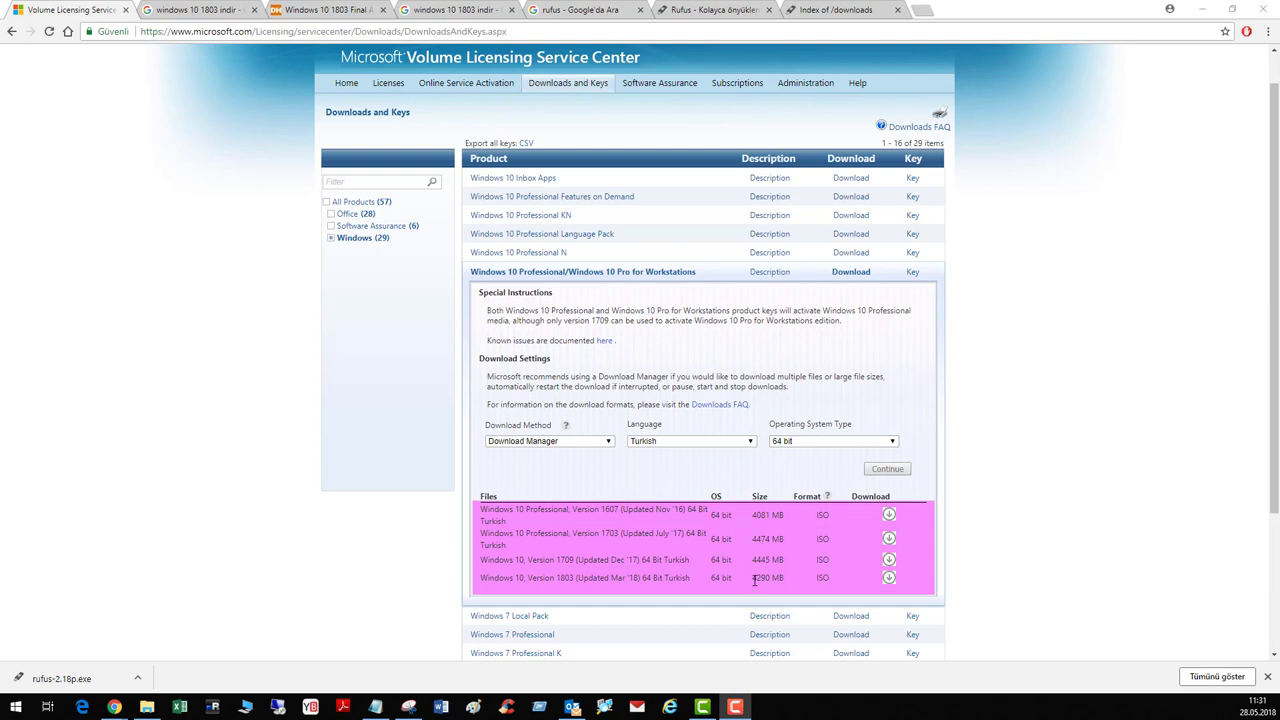
Examine the name, update date and file size of the Windows 10, Version 1803 64 Bit Turkish entry
{"action": "left_click_drag", "start_coordinate": [753, 578], "coordinate": [785, 587]}
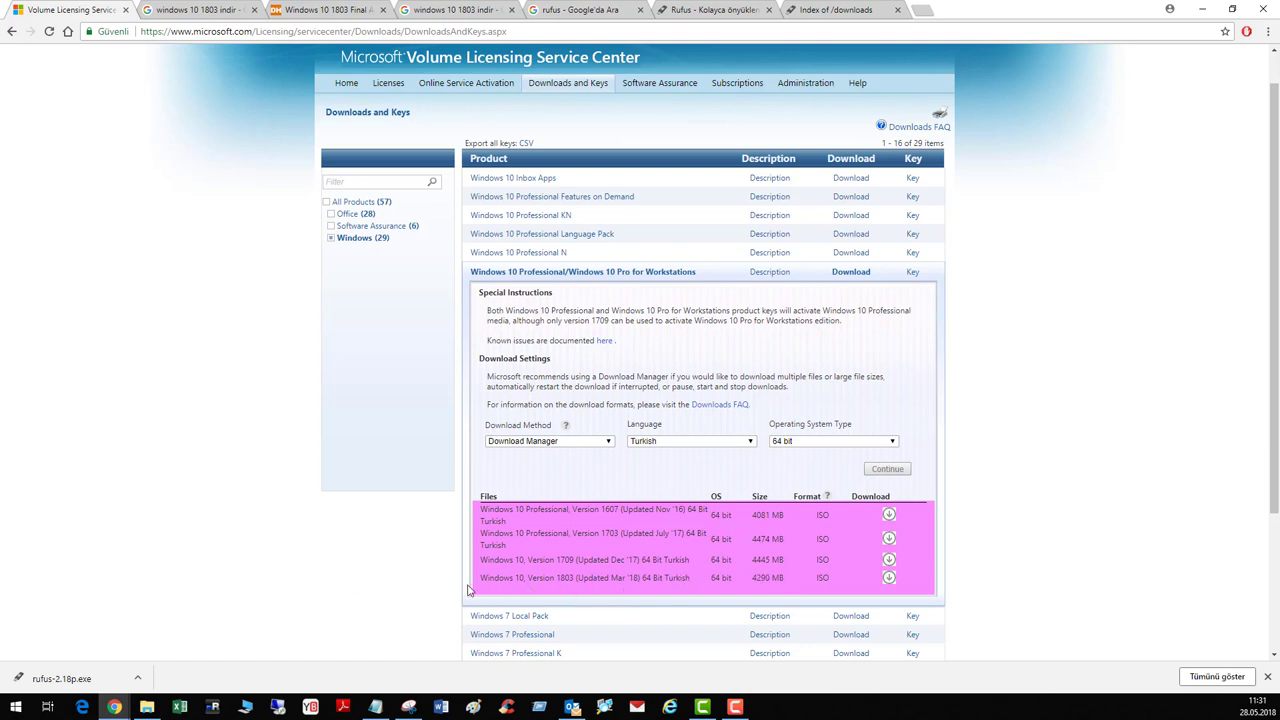
{"action": "left_click_drag", "start_coordinate": [470, 588], "coordinate": [648, 578]}
{"action": "left_click", "coordinate": [314, 380]}
{"action": "left_click_drag", "start_coordinate": [481, 576], "coordinate": [557, 589]}
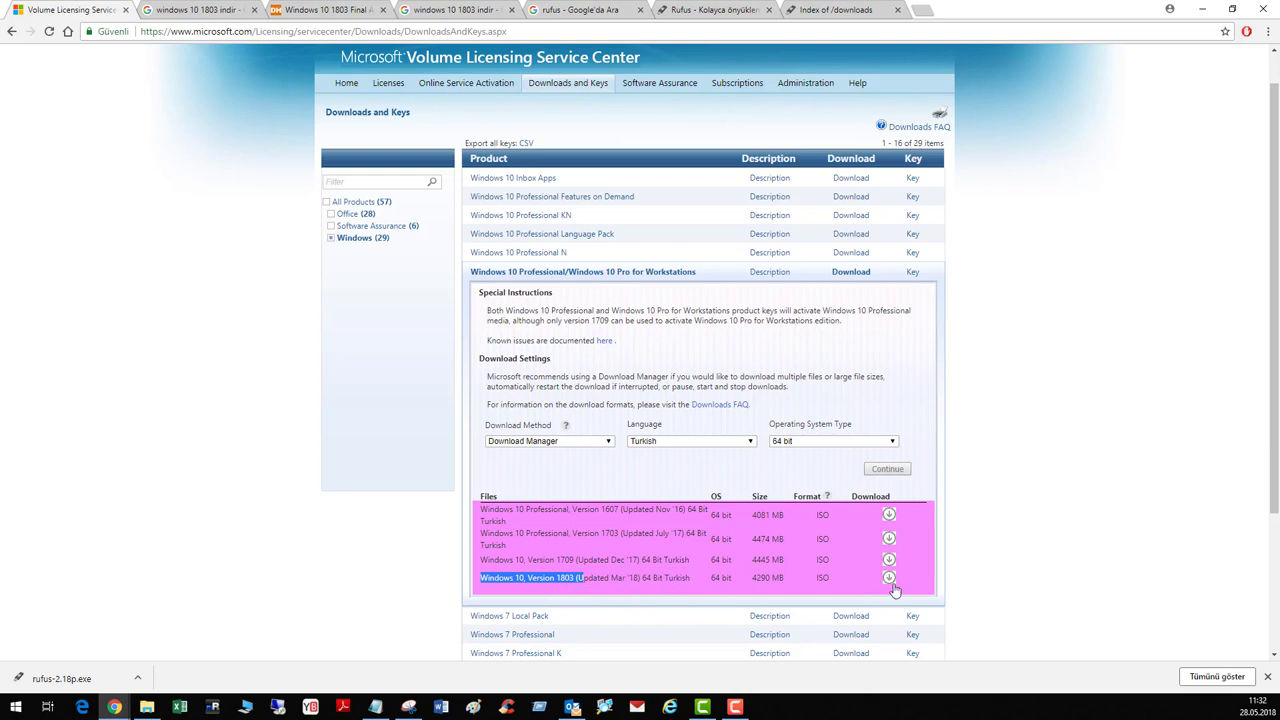
{"action": "left_click", "coordinate": [597, 578]}
{"action": "left_click_drag", "start_coordinate": [597, 578], "coordinate": [652, 582]}
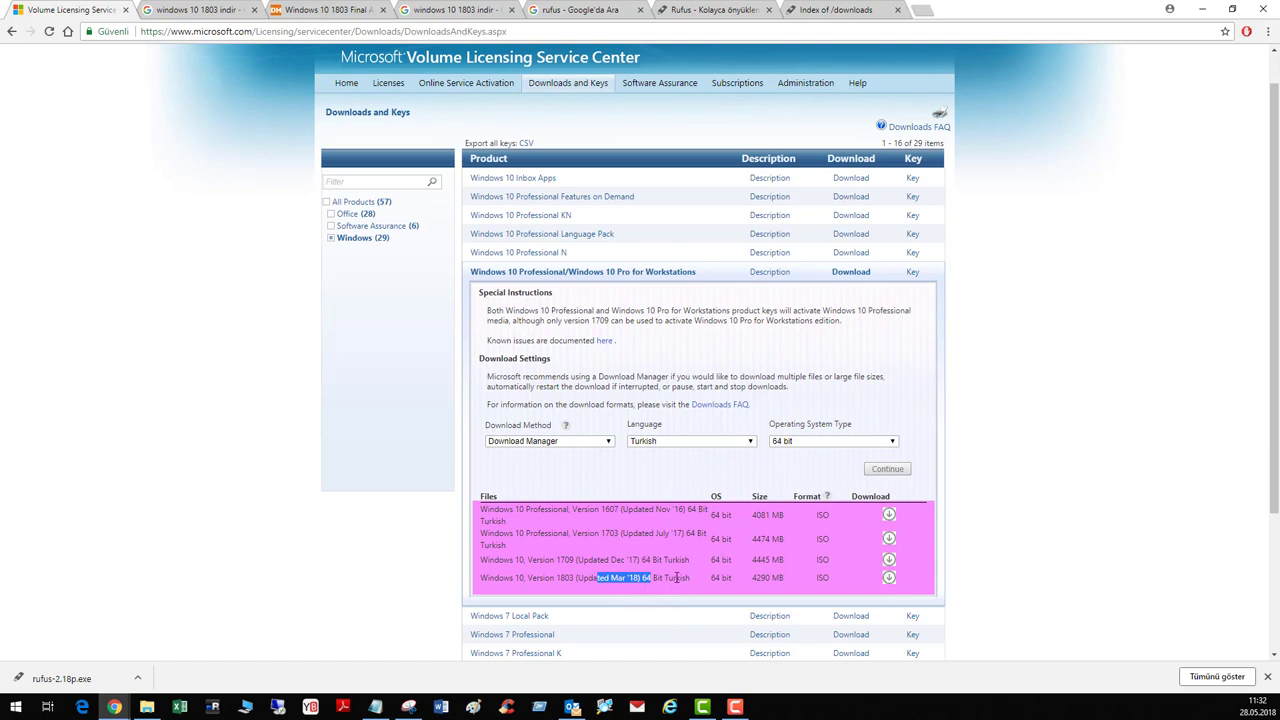
{"action": "left_click", "coordinate": [679, 595]}
Check the operating system type and language options, keeping 64 bit and Turkish, and request the Windows 10, Version 1803 ISO download
{"action": "left_click", "coordinate": [823, 441]}
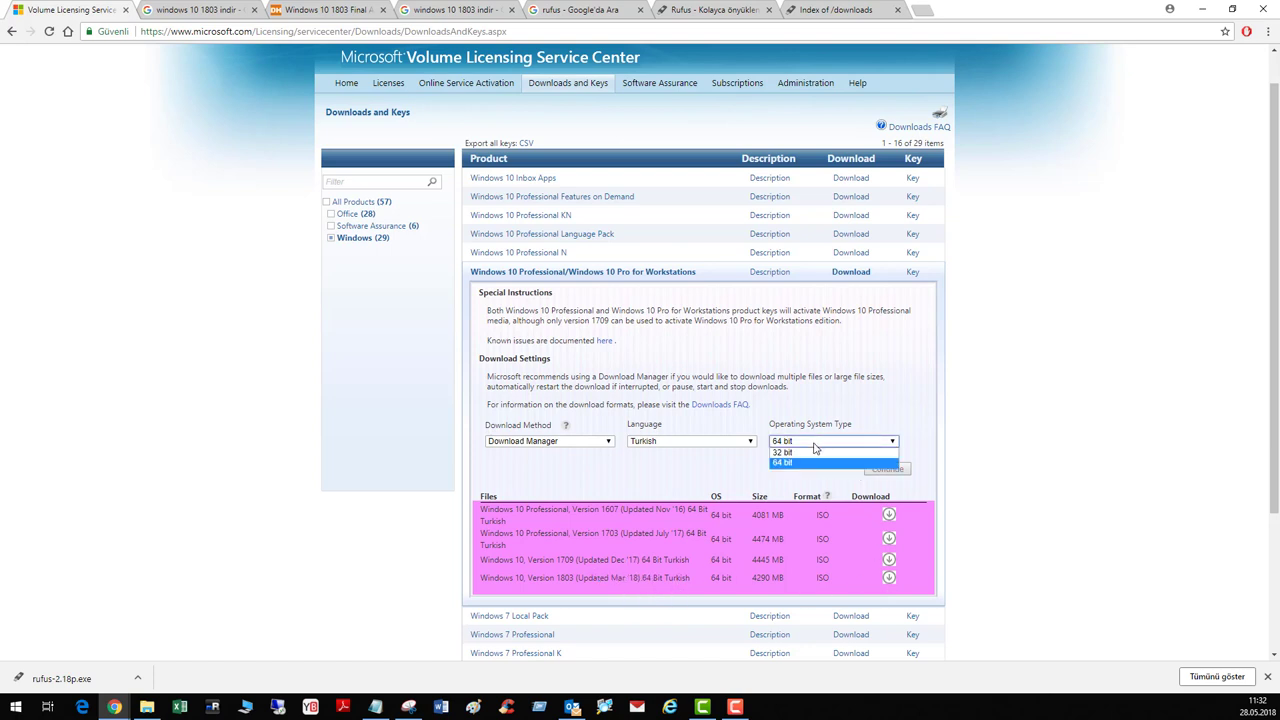
{"action": "left_click", "coordinate": [815, 452]}
{"action": "left_click", "coordinate": [693, 448]}
{"action": "left_click", "coordinate": [745, 450]}
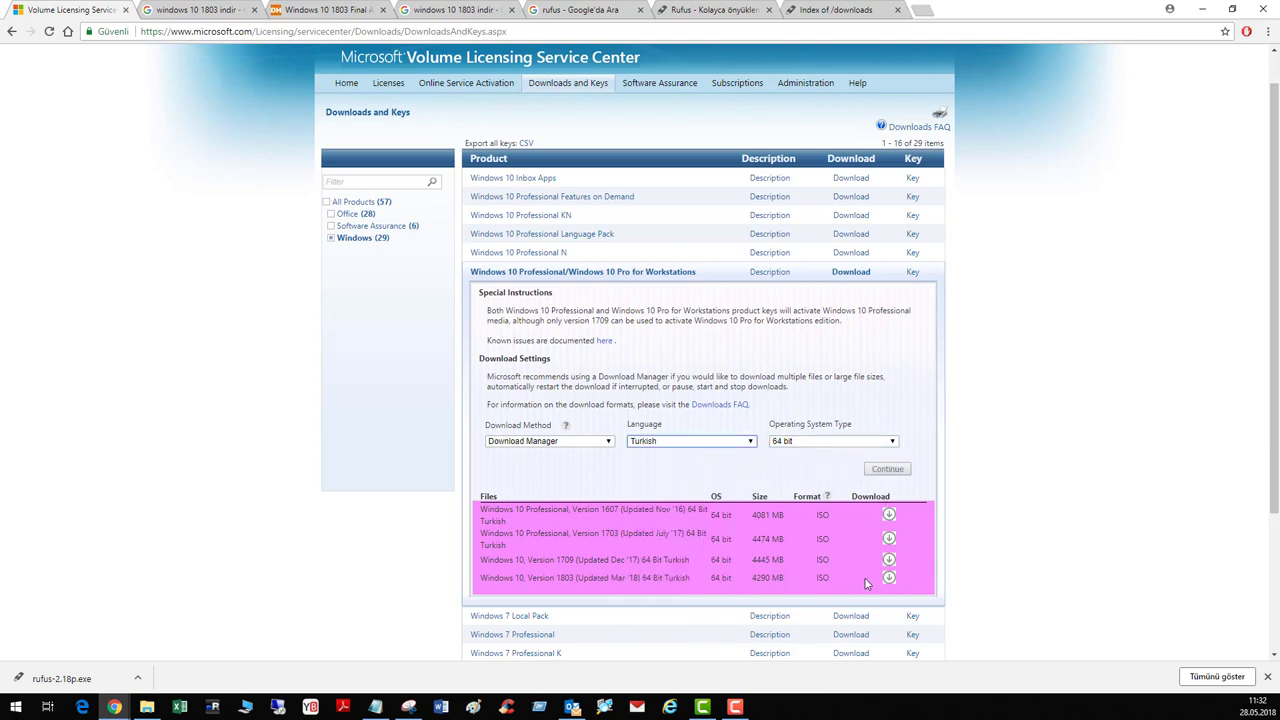
{"action": "left_click", "coordinate": [889, 579]}
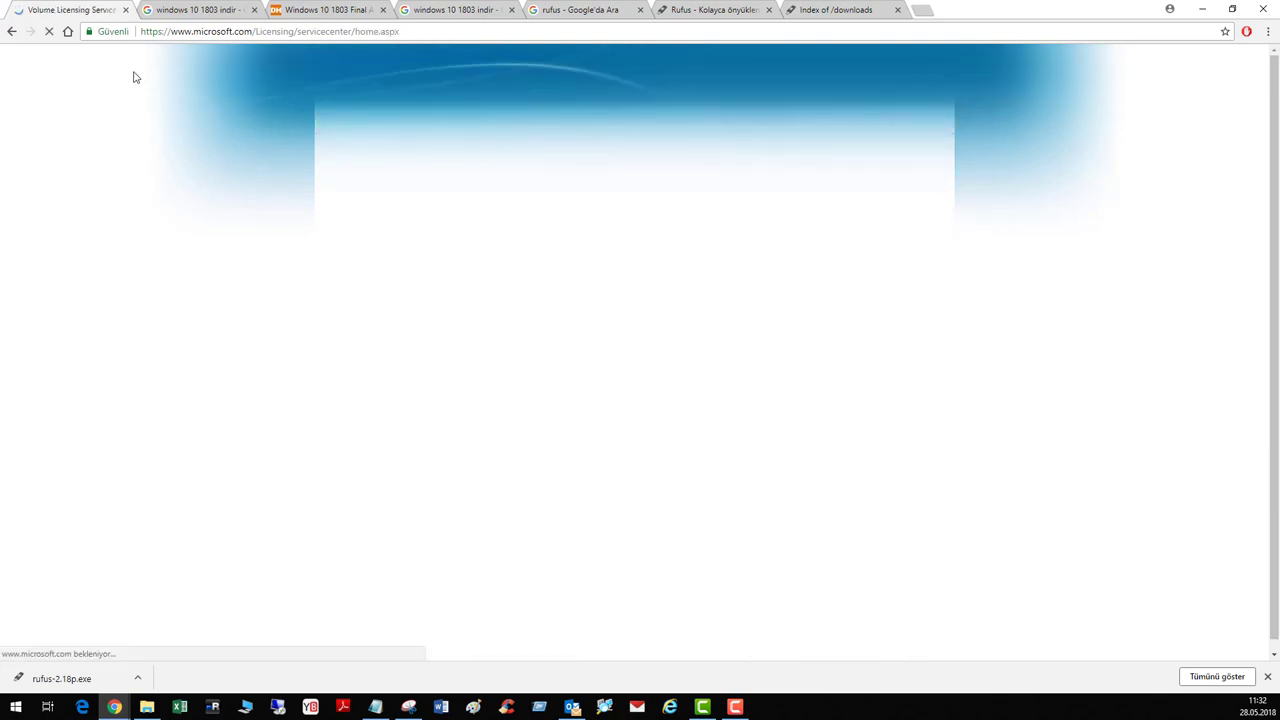
Run the Google search for "windows 10 1803 indir" again
{"action": "left_click", "coordinate": [200, 9]}
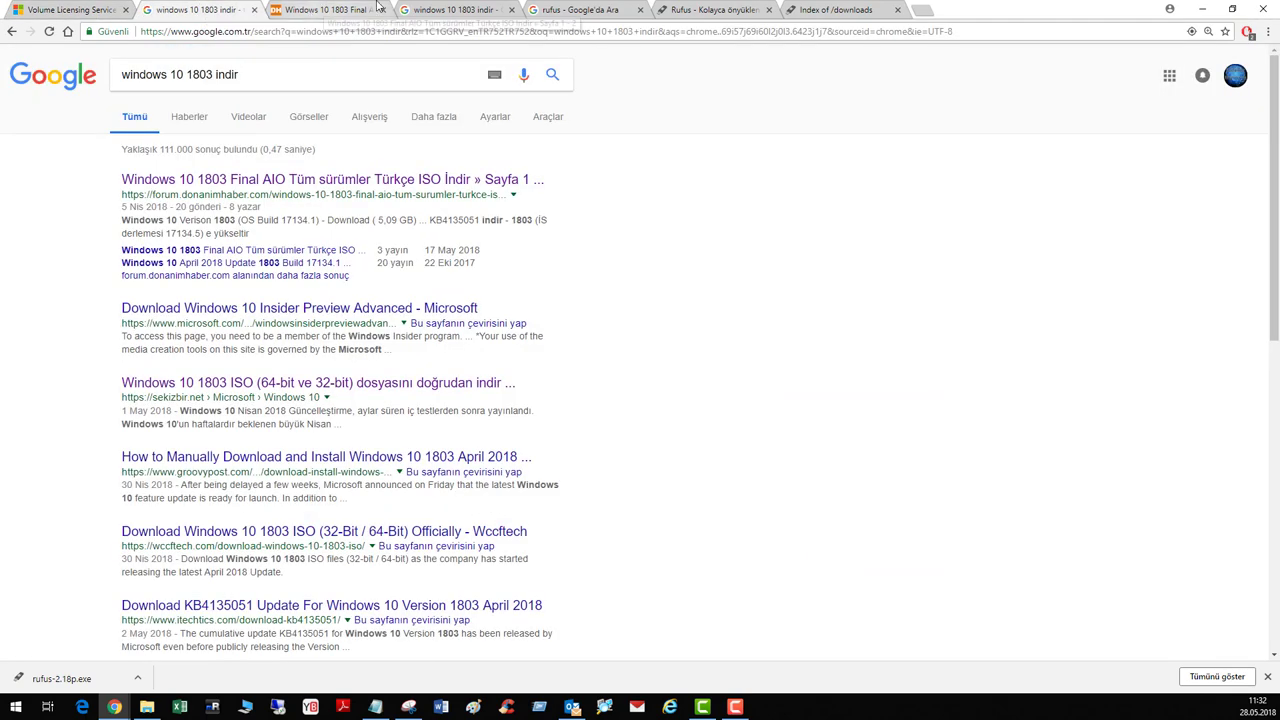
{"action": "left_click", "coordinate": [243, 74]}
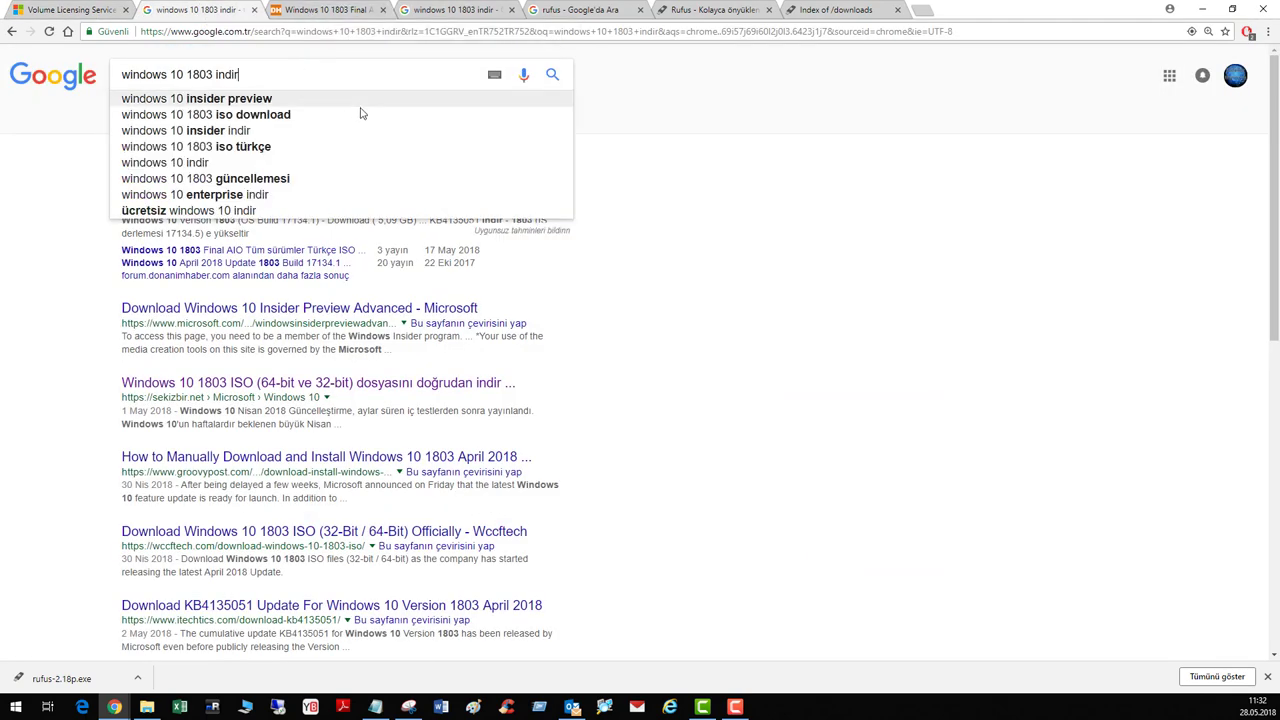
{"action": "double_click", "coordinate": [193, 74]}
{"action": "left_click", "coordinate": [269, 72]}
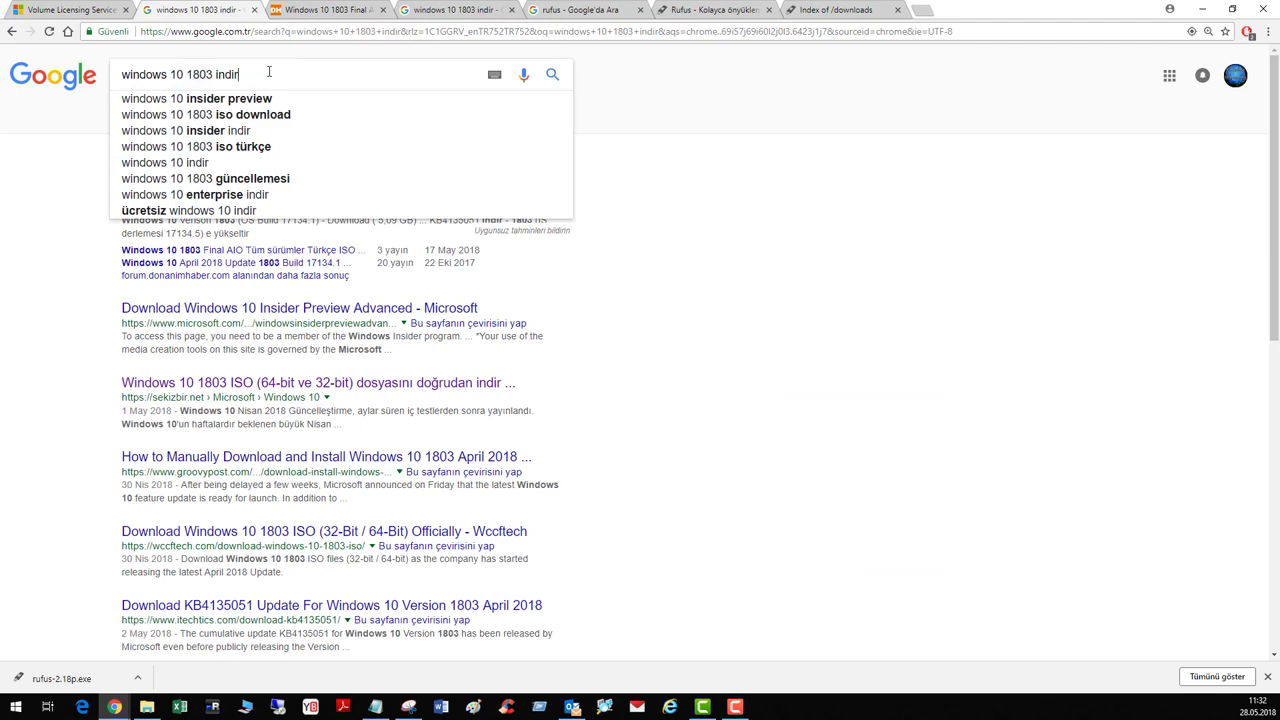
{"action": "key", "text": "Return"}
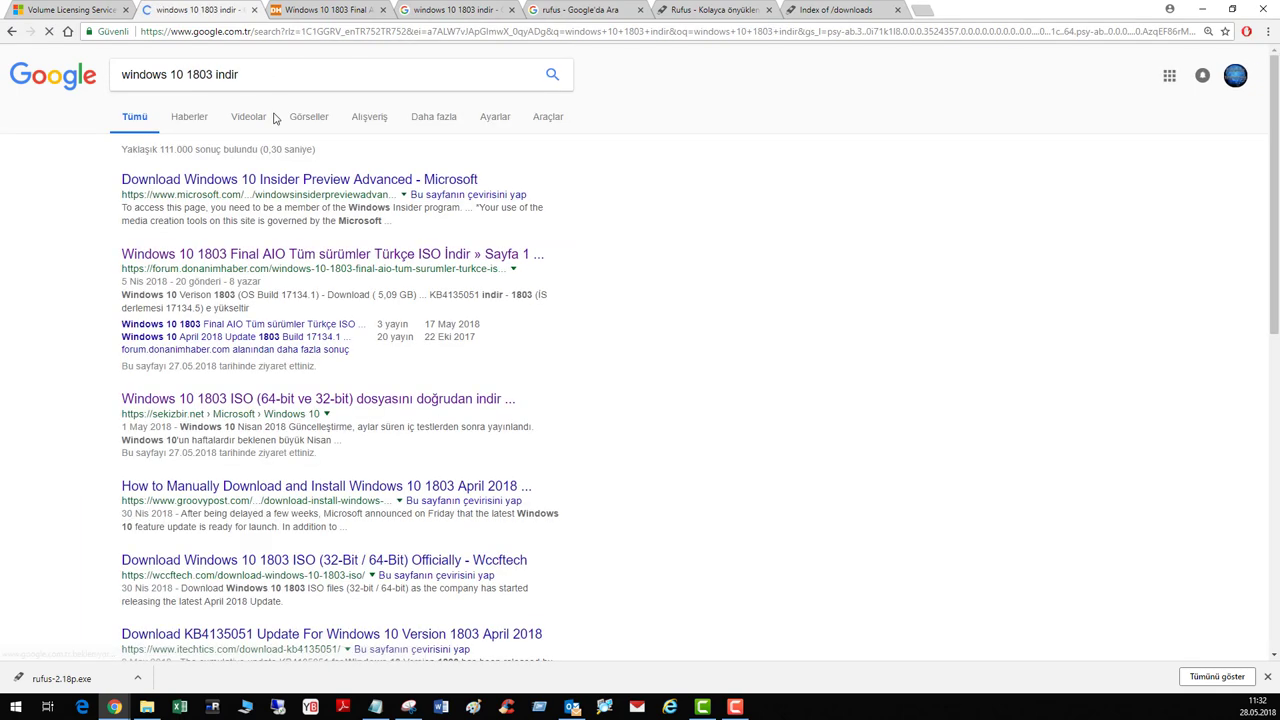
Look through the search results for pages offering the Windows 10 1803 ISO
{"action": "key", "text": "Left"}
{"action": "key", "text": "Left"}
{"action": "key", "text": "Left"}
{"action": "key", "text": "Left"}
{"action": "key", "text": "Left"}
{"action": "key", "text": "Left"}
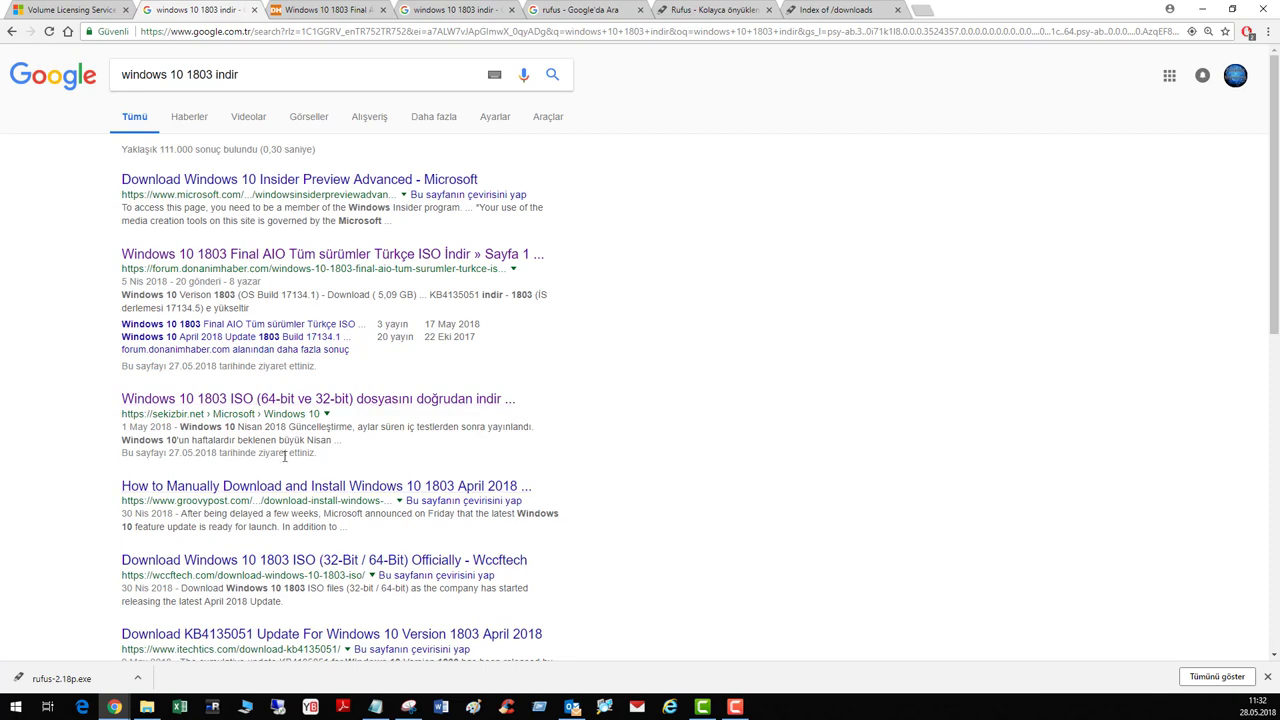
{"action": "scroll", "coordinate": [92, 353], "scroll_direction": "down", "scroll_amount": 2}
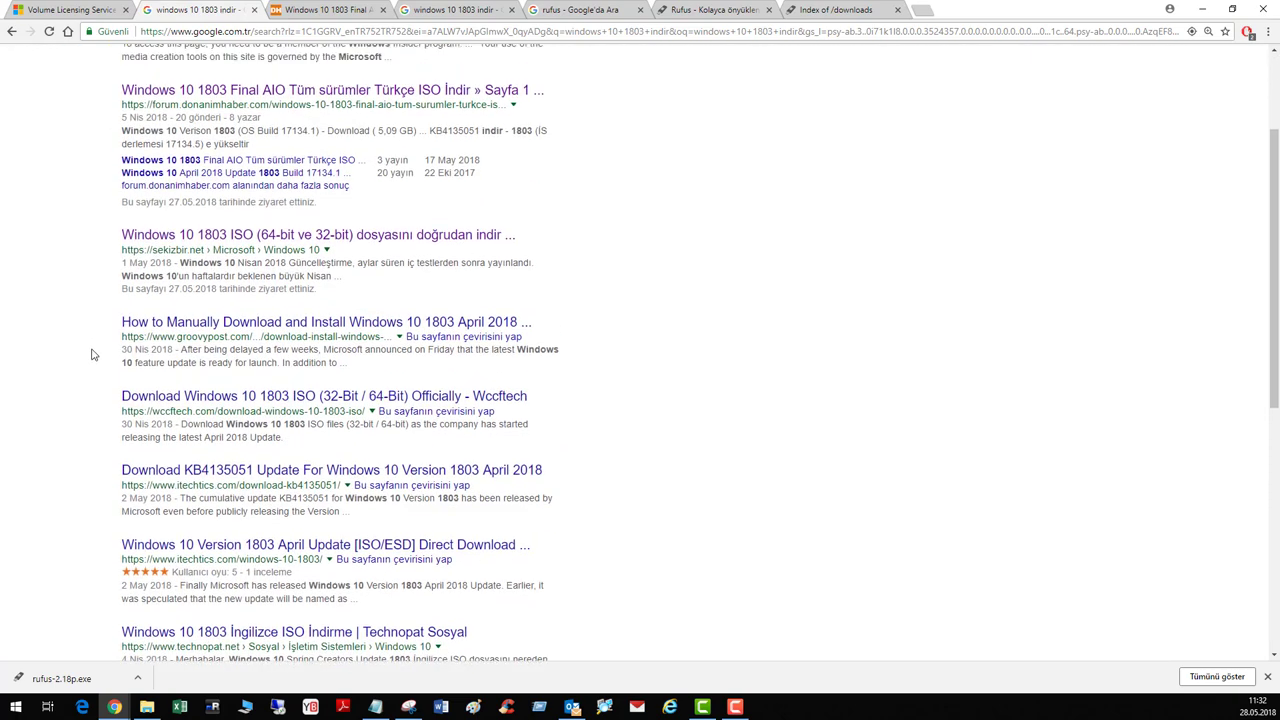
{"action": "scroll", "coordinate": [92, 353], "scroll_direction": "up", "scroll_amount": 1}
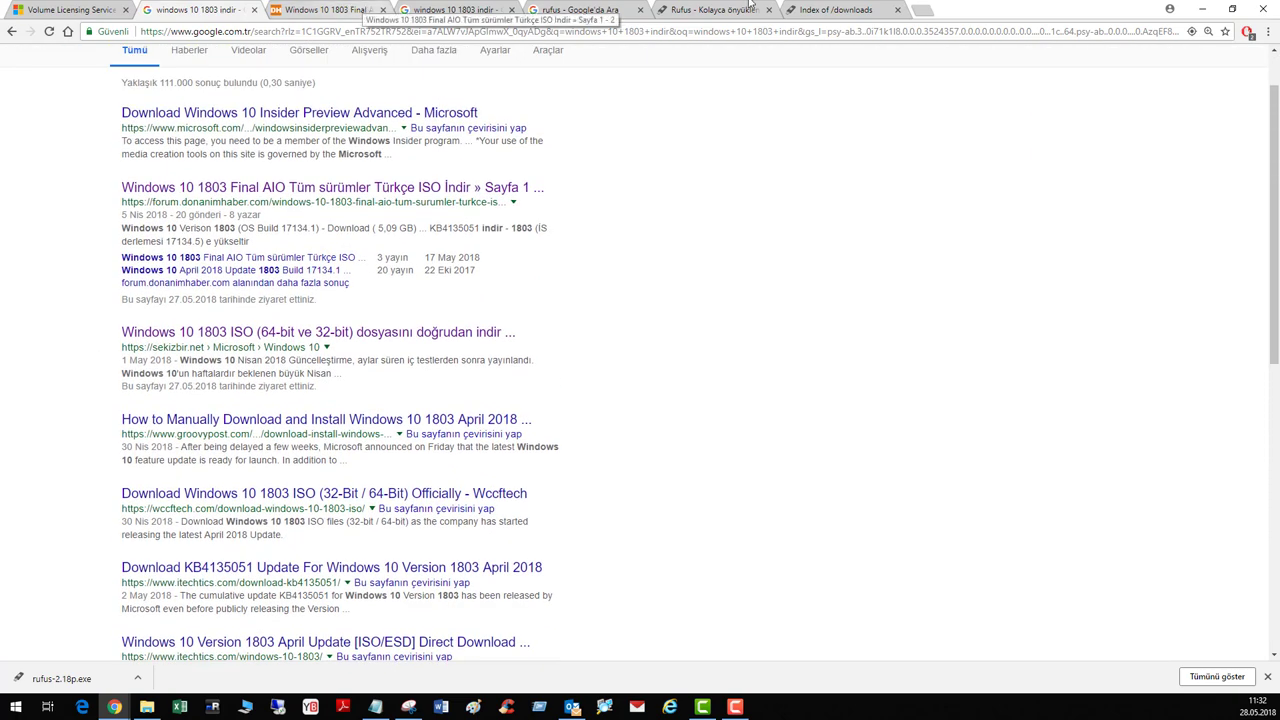
Glance at the official Rufus site, and open the Gezginler download page from the Google results for rufus
{"action": "left_click", "coordinate": [705, 9]}
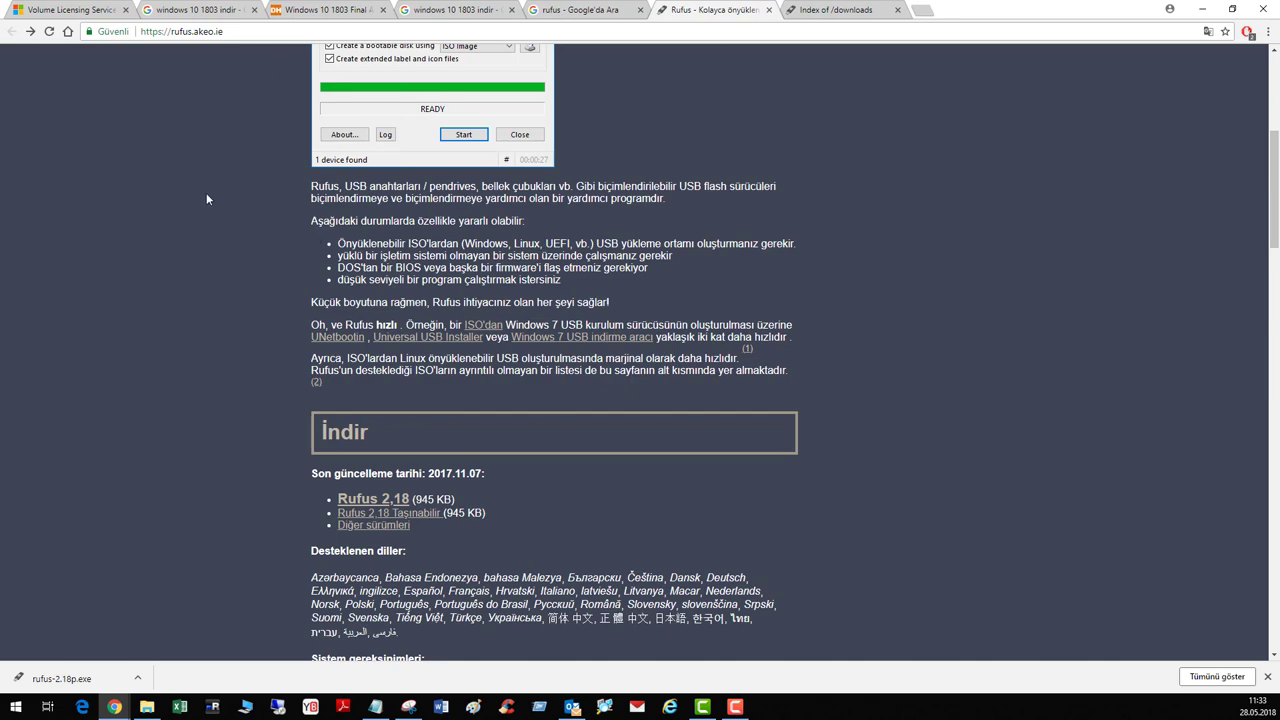
{"action": "scroll", "coordinate": [246, 240], "scroll_direction": "up", "scroll_amount": 2}
{"action": "key", "text": "ctrl+shift+Tab"}
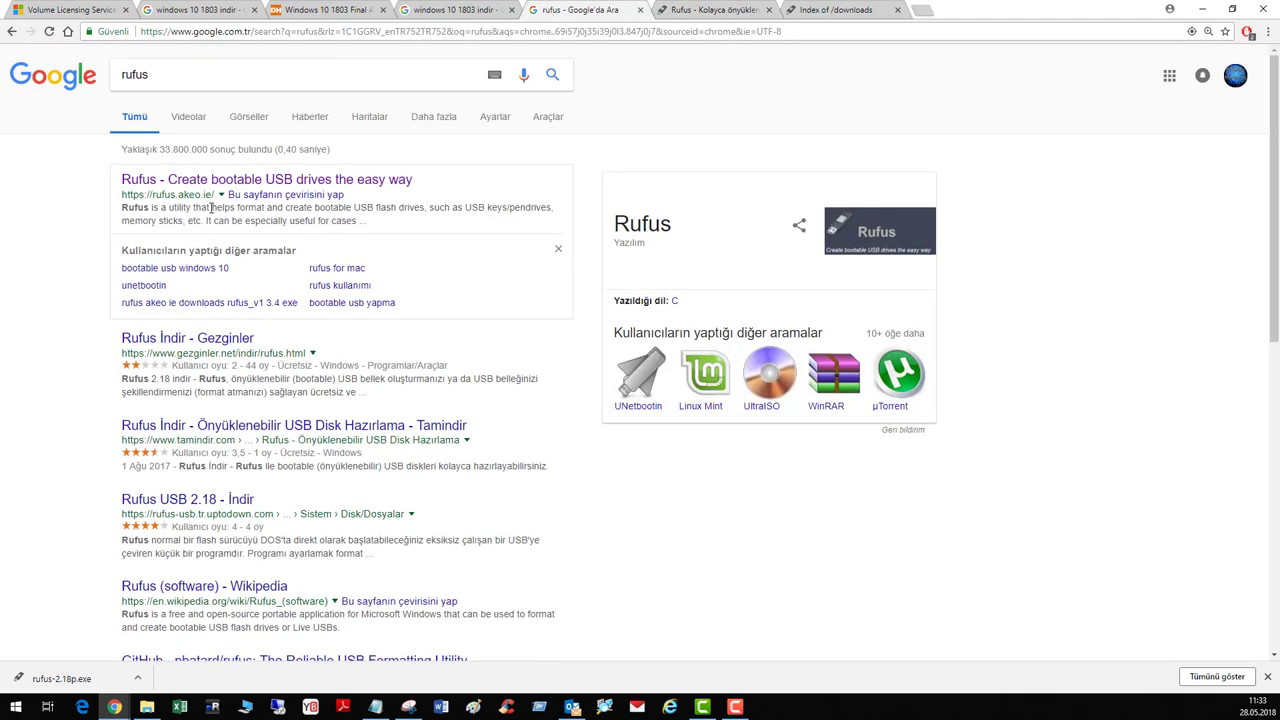
{"action": "scroll", "coordinate": [210, 287], "scroll_direction": "down", "scroll_amount": 1}
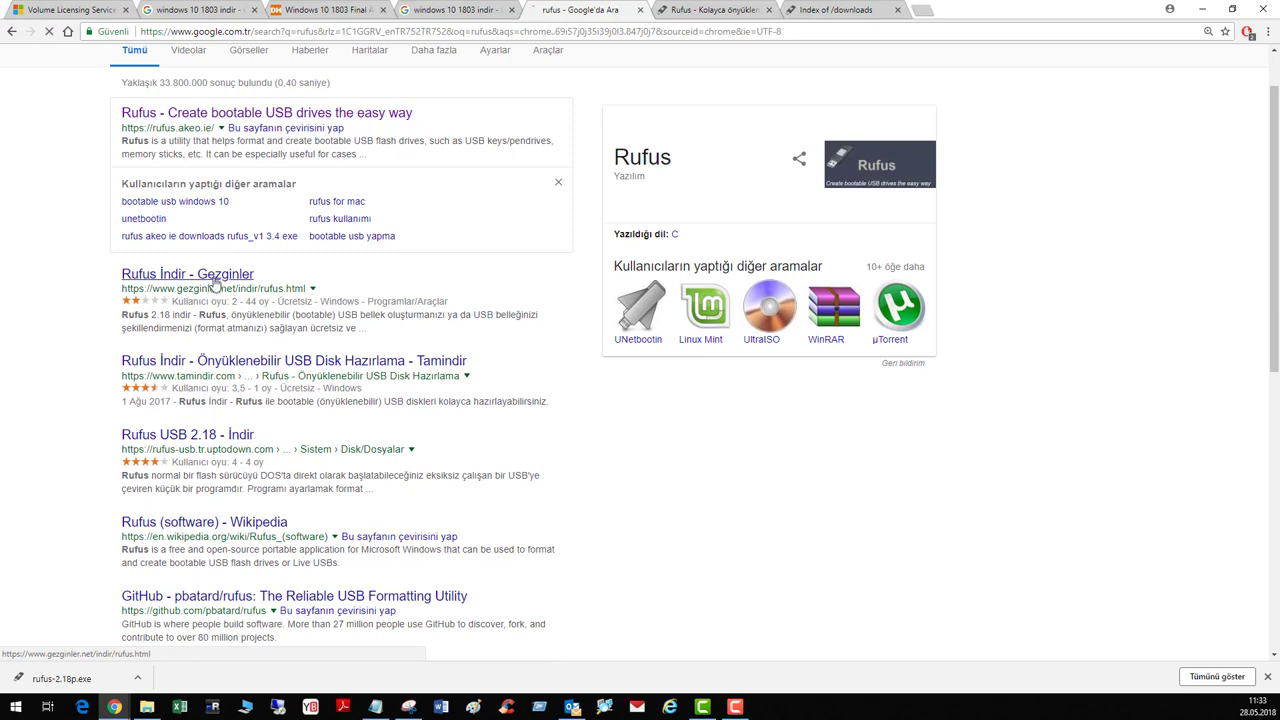
{"action": "left_click", "coordinate": [210, 287]}
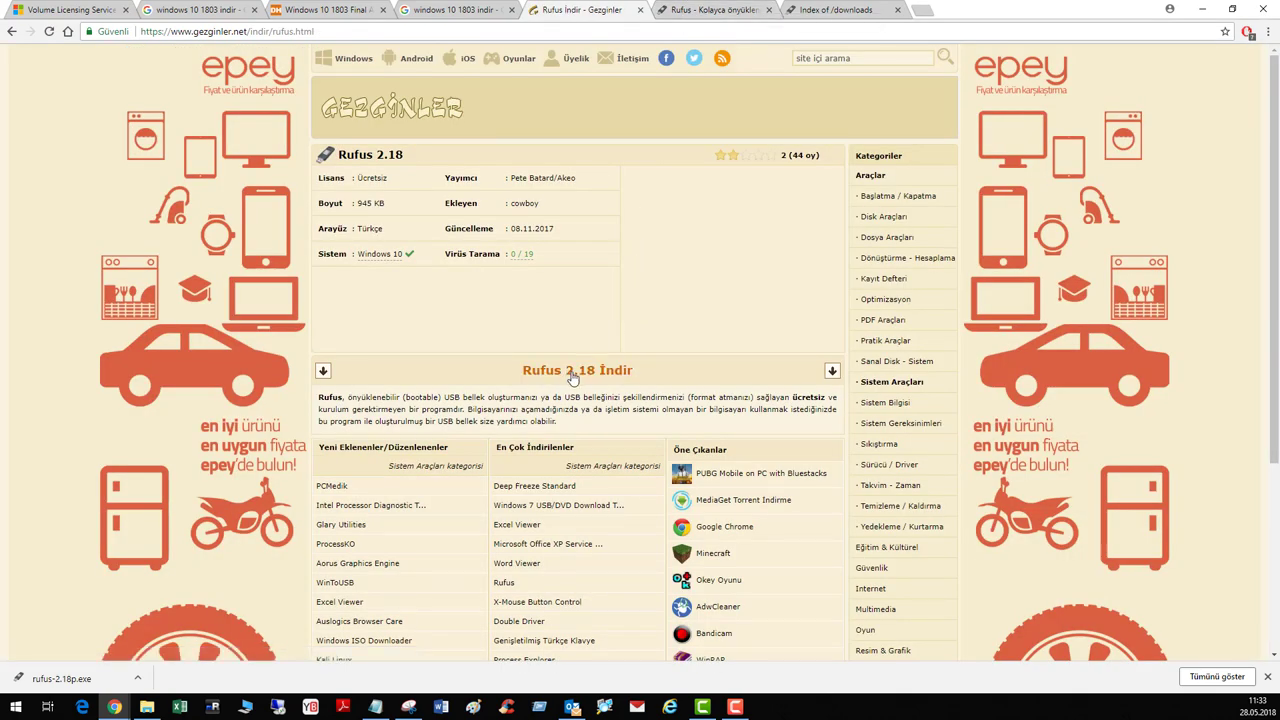
Return to the official Rufus site and review its description down to the download section
{"action": "key", "text": "ctrl+Tab"}
{"action": "scroll", "coordinate": [435, 310], "scroll_direction": "up", "scroll_amount": 2}
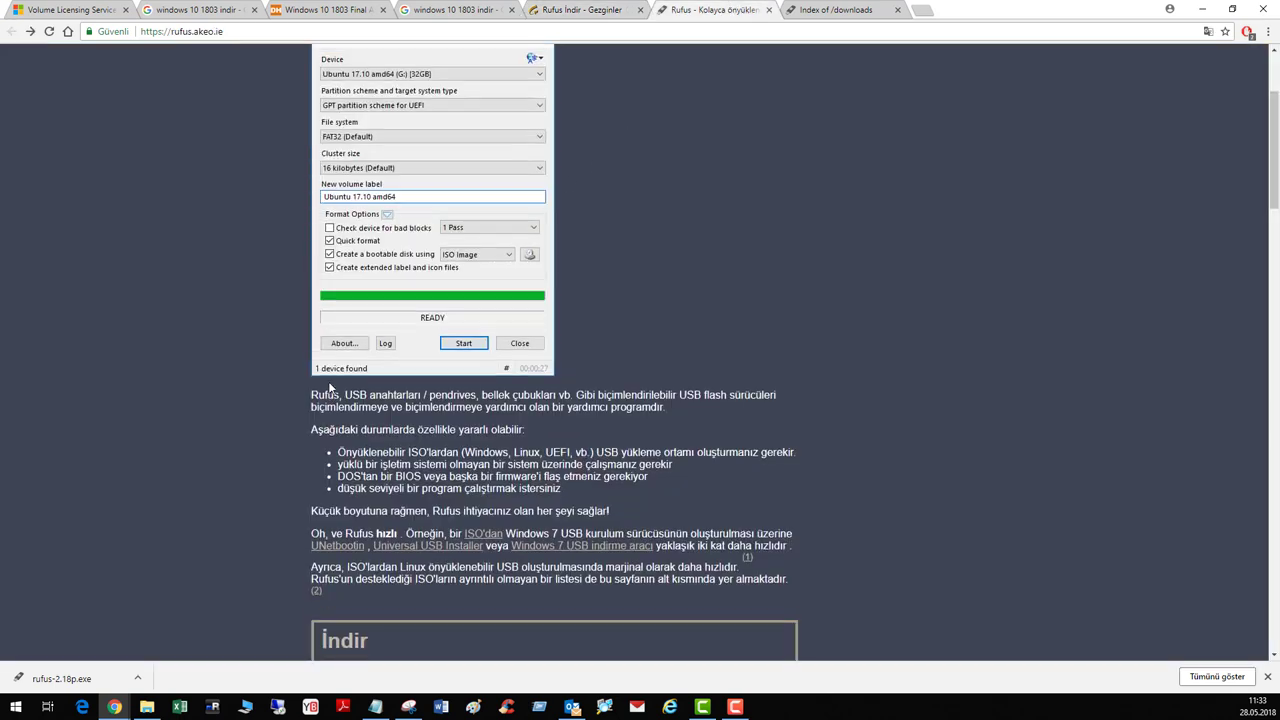
{"action": "scroll", "coordinate": [435, 310], "scroll_direction": "down", "scroll_amount": 2}
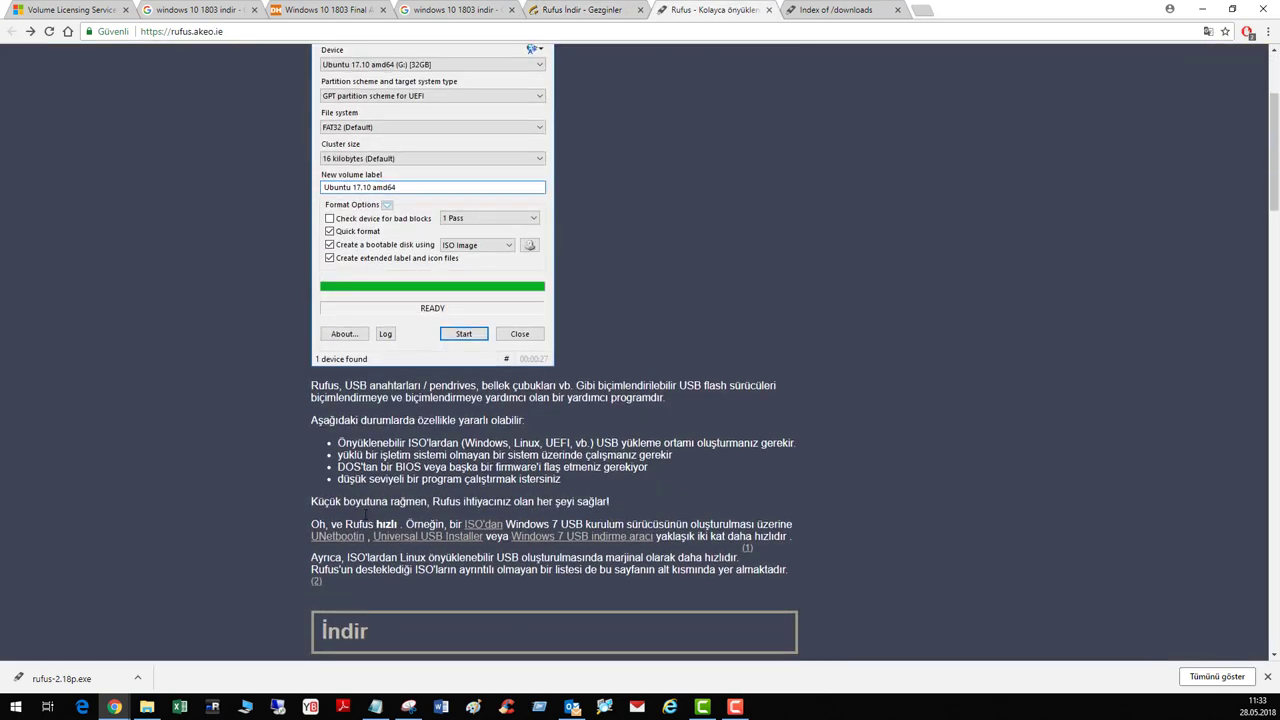
{"action": "scroll", "coordinate": [393, 370], "scroll_direction": "down", "scroll_amount": 3}
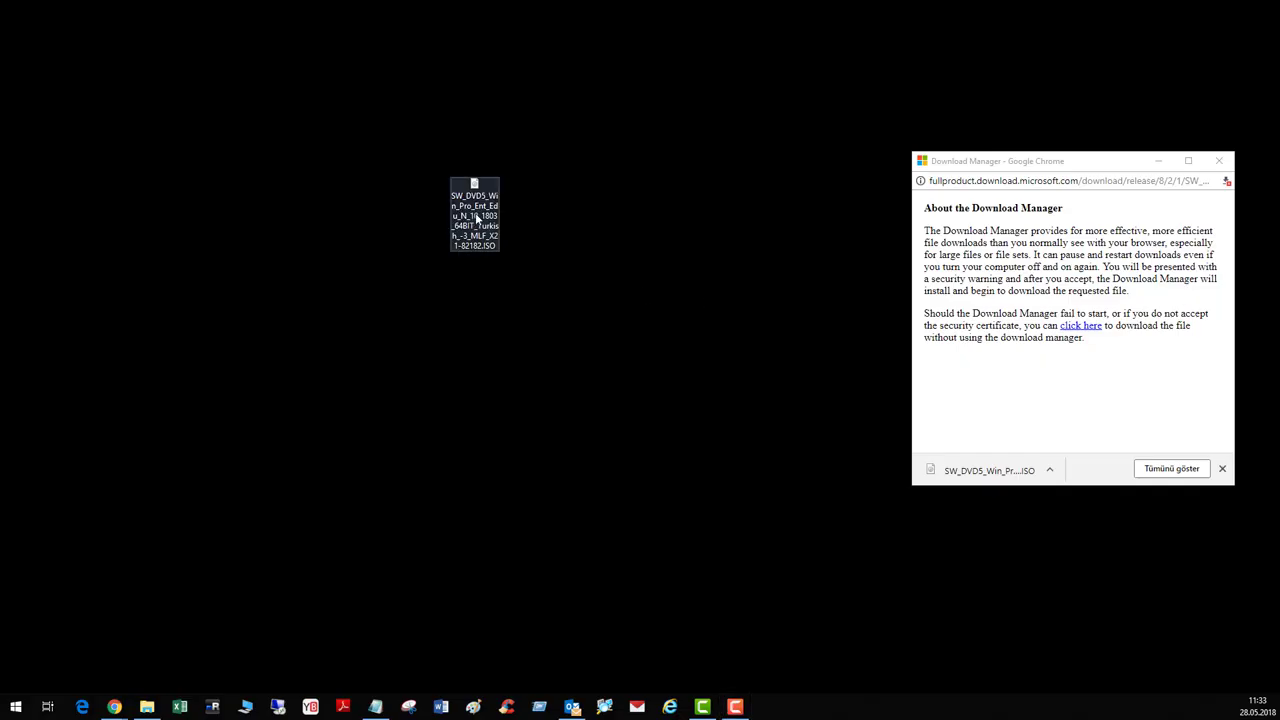
Inspect the full name of the downloaded Windows 10 1803 ISO on the desktop and shift the file further left
{"action": "left_click", "coordinate": [476, 217]}
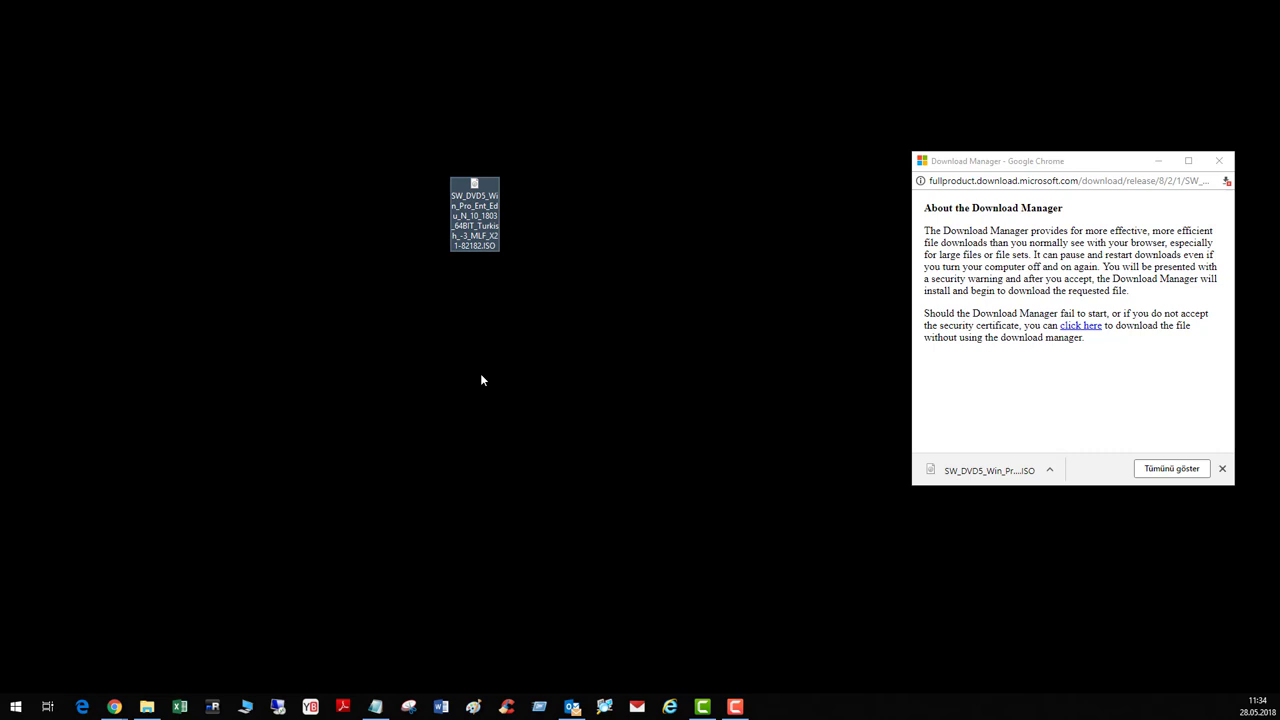
{"action": "left_click", "coordinate": [465, 248]}
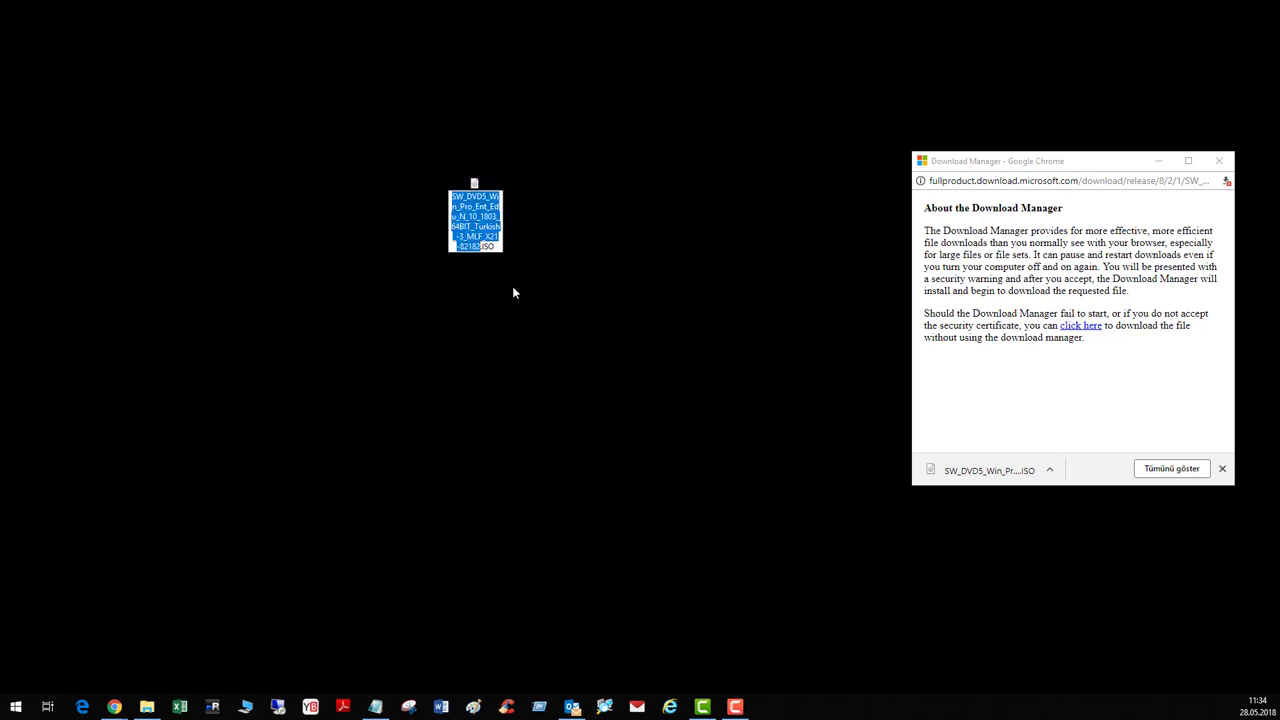
{"action": "left_click", "coordinate": [481, 217]}
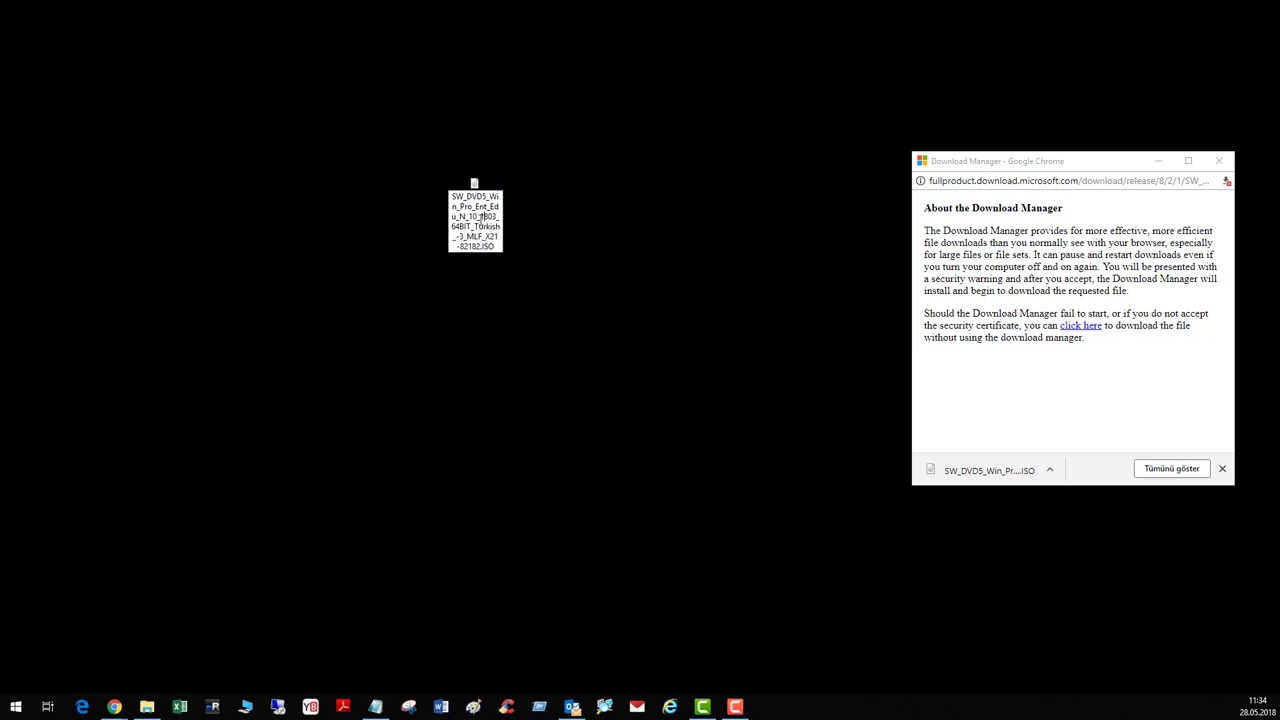
{"action": "left_click_drag", "start_coordinate": [475, 212], "coordinate": [352, 150]}
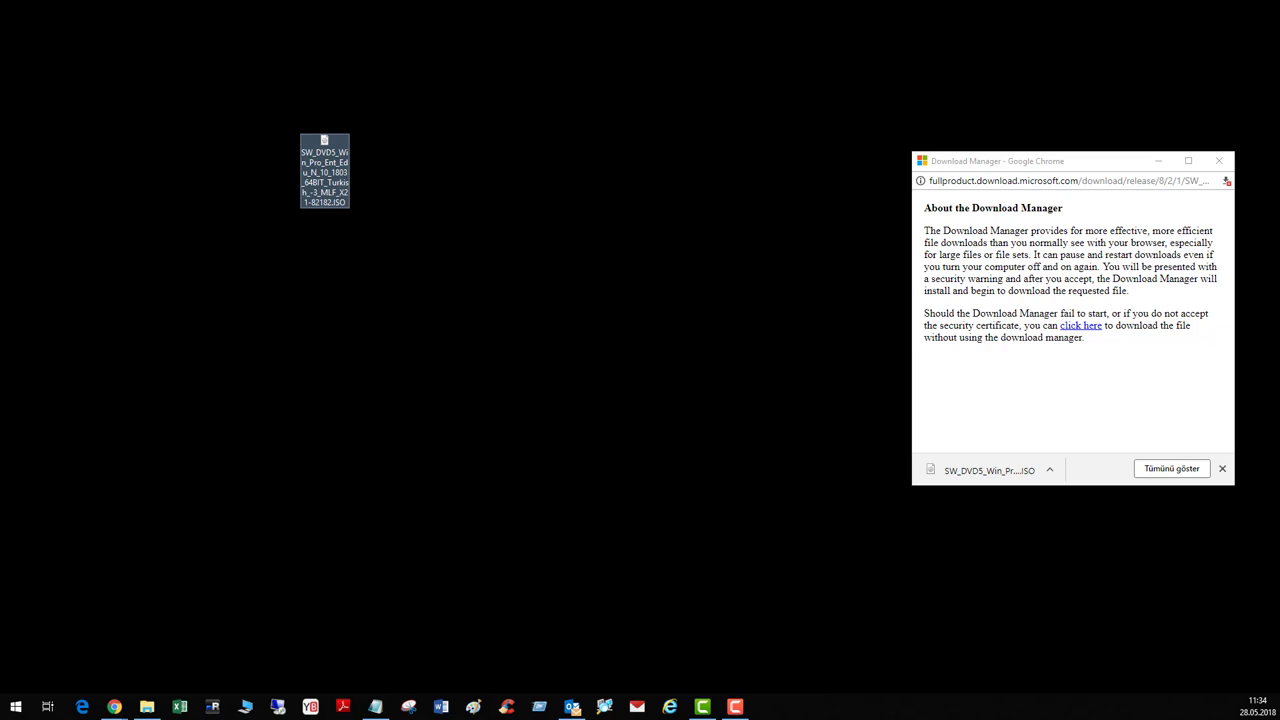
Inspect the contents of the Win10_Pro_1709 (E:) USB drive in File Explorer, and select the drive under This PC in a shortened window
{"action": "key", "text": "super+e"}
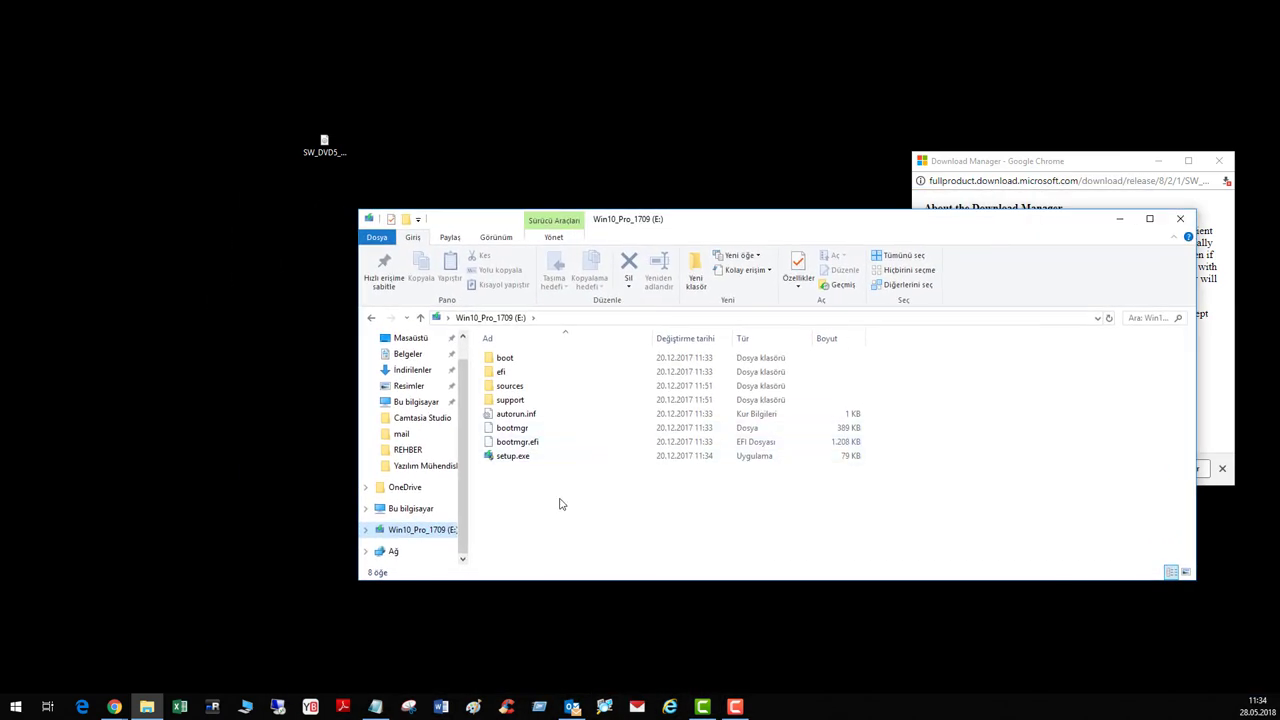
{"action": "left_click_drag", "start_coordinate": [560, 504], "coordinate": [500, 366]}
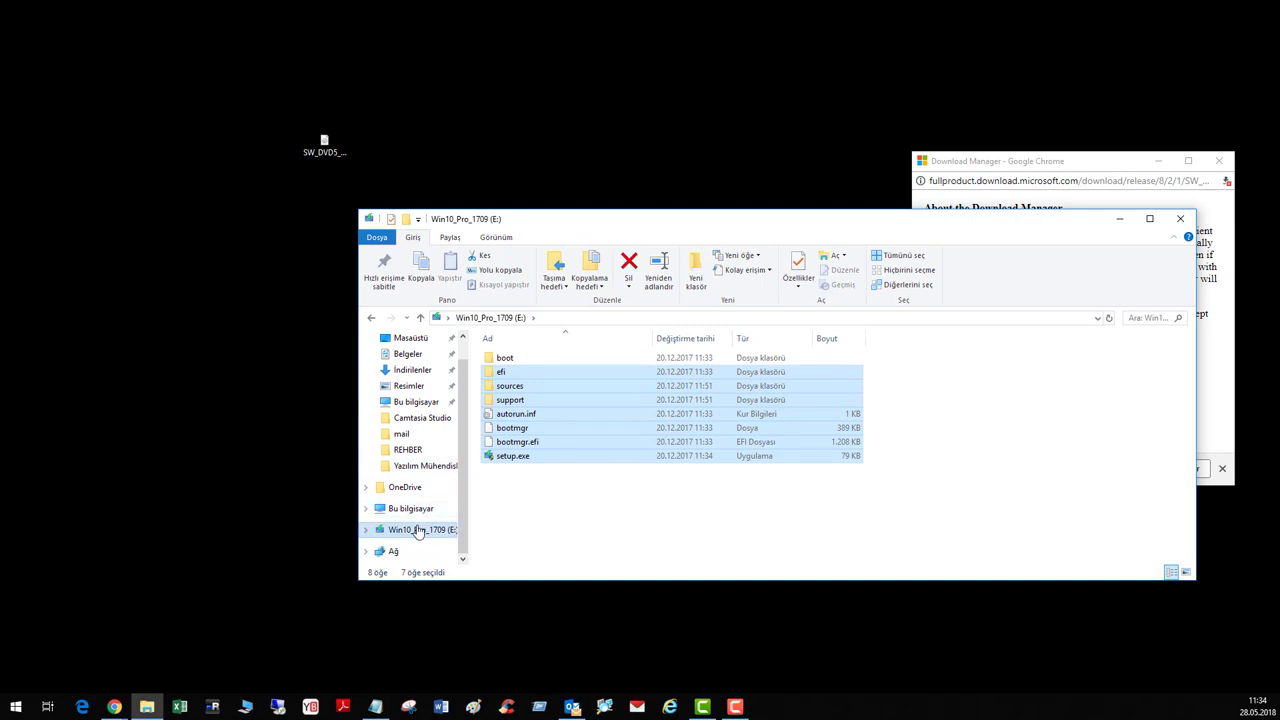
{"action": "left_click", "coordinate": [637, 531]}
{"action": "left_click", "coordinate": [410, 509]}
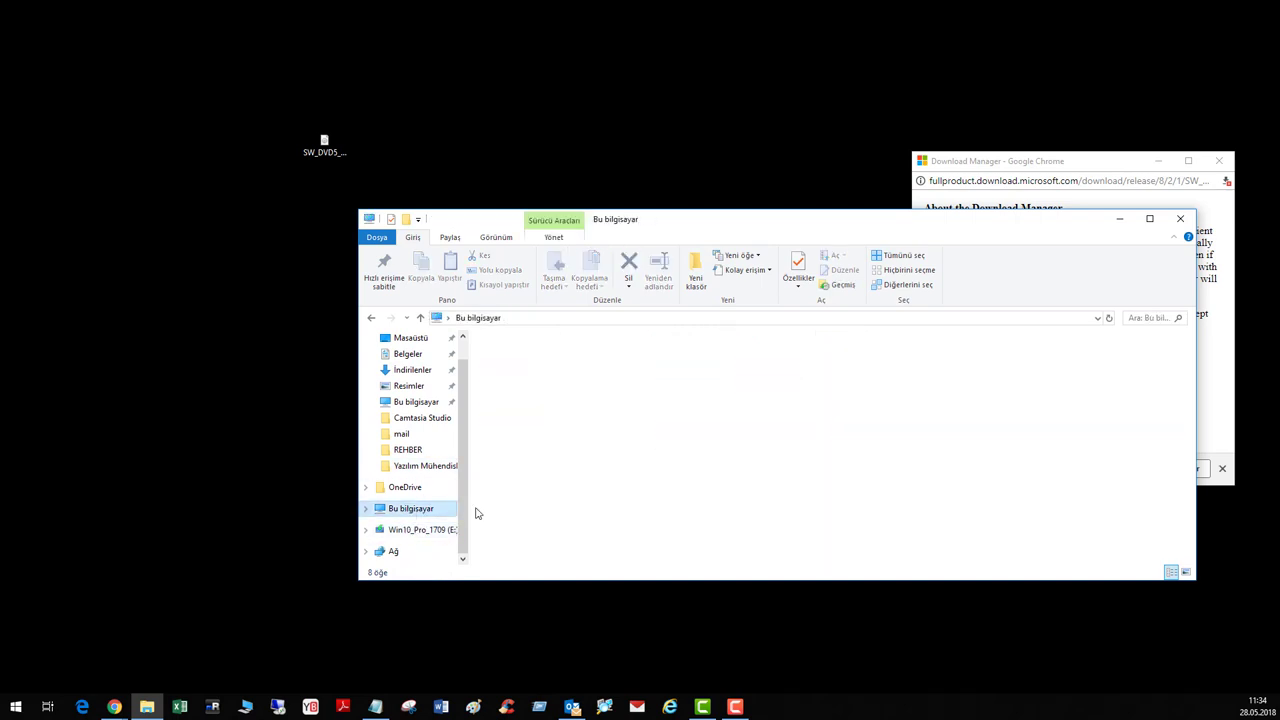
{"action": "left_click", "coordinate": [871, 486]}
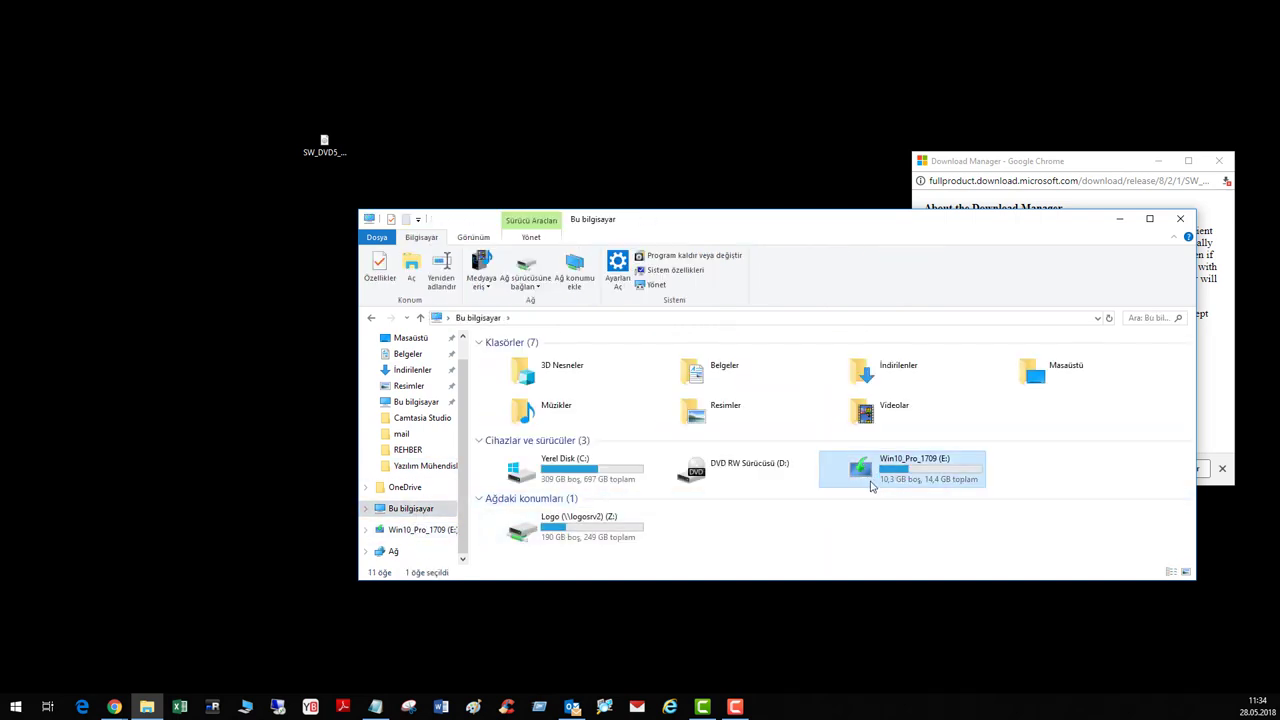
{"action": "left_click_drag", "start_coordinate": [979, 583], "coordinate": [982, 522]}
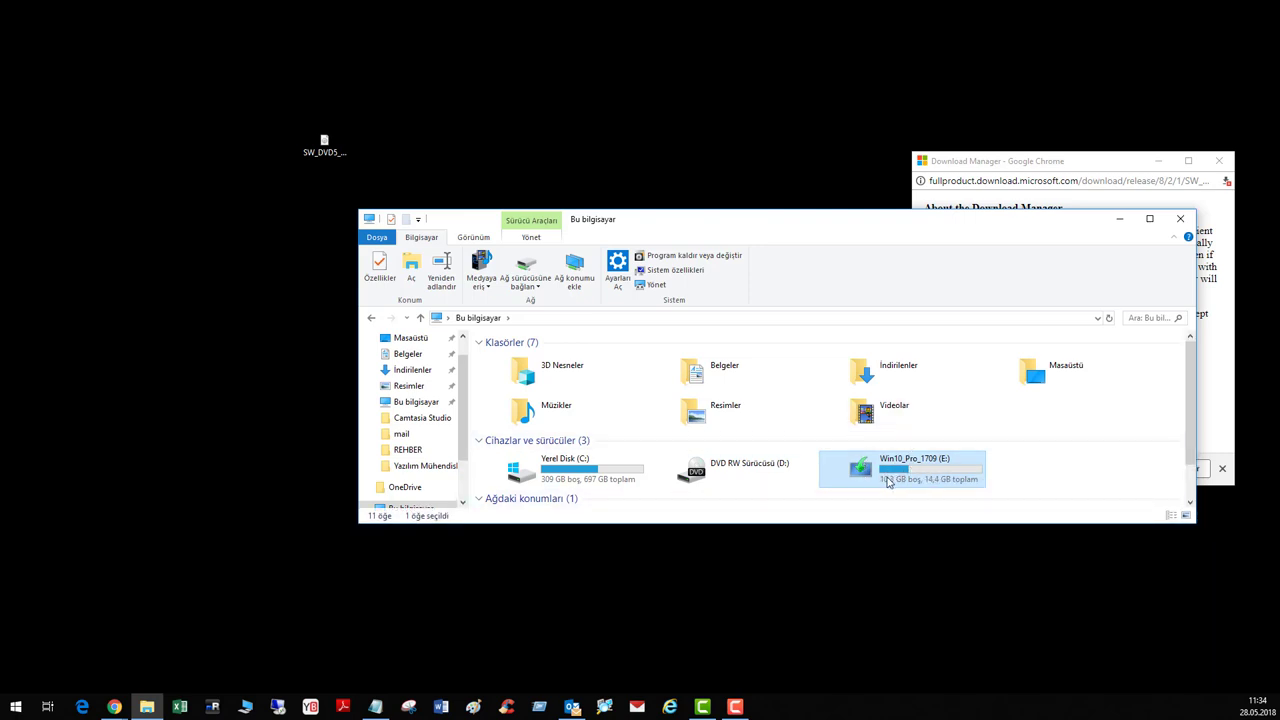
Move the Windows 10 1803 ISO file farther away from the File Explorer window on the desktop
{"action": "left_click_drag", "start_coordinate": [324, 143], "coordinate": [224, 143]}
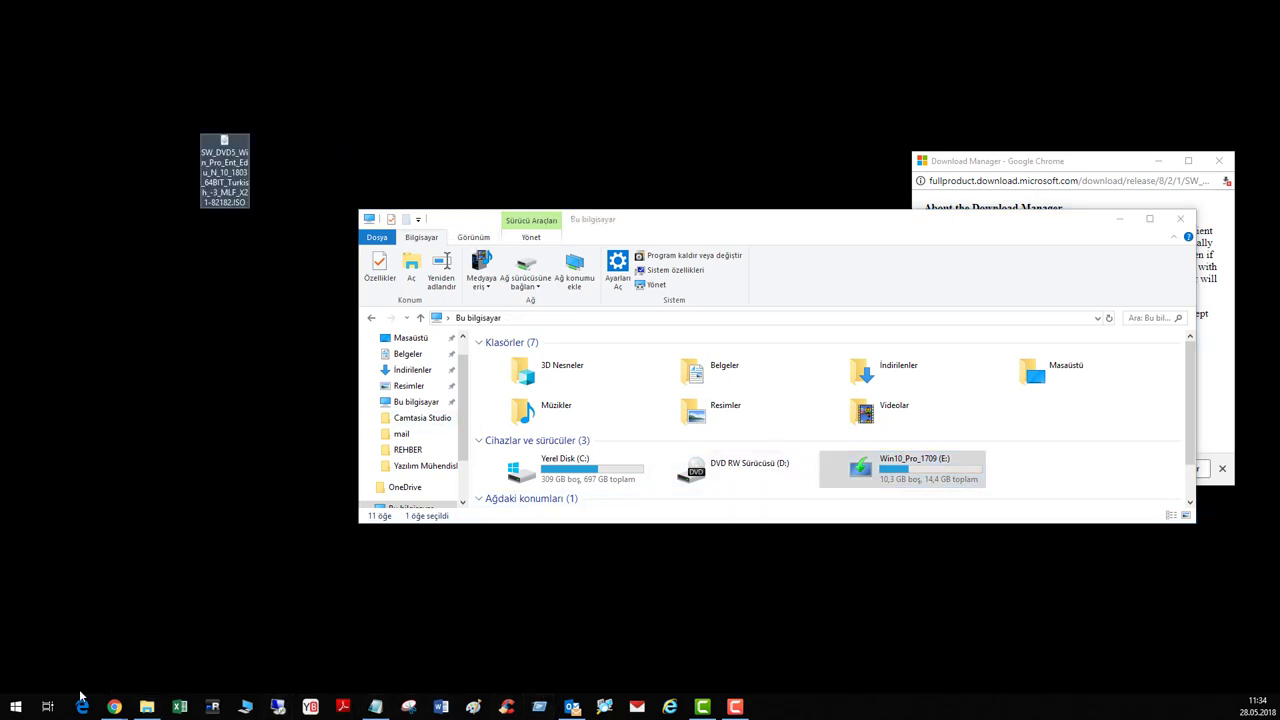
{"action": "left_click", "coordinate": [118, 706]}
{"action": "left_click", "coordinate": [147, 706]}
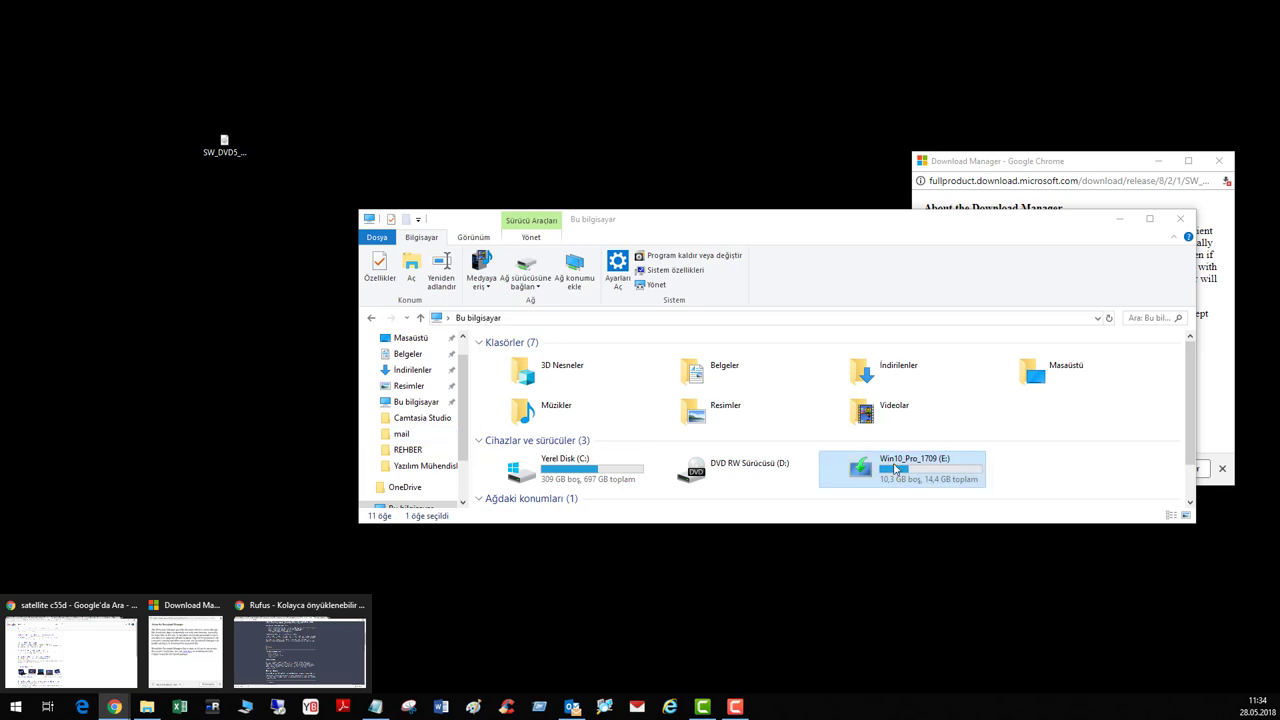
{"action": "left_click_drag", "start_coordinate": [213, 157], "coordinate": [216, 205]}
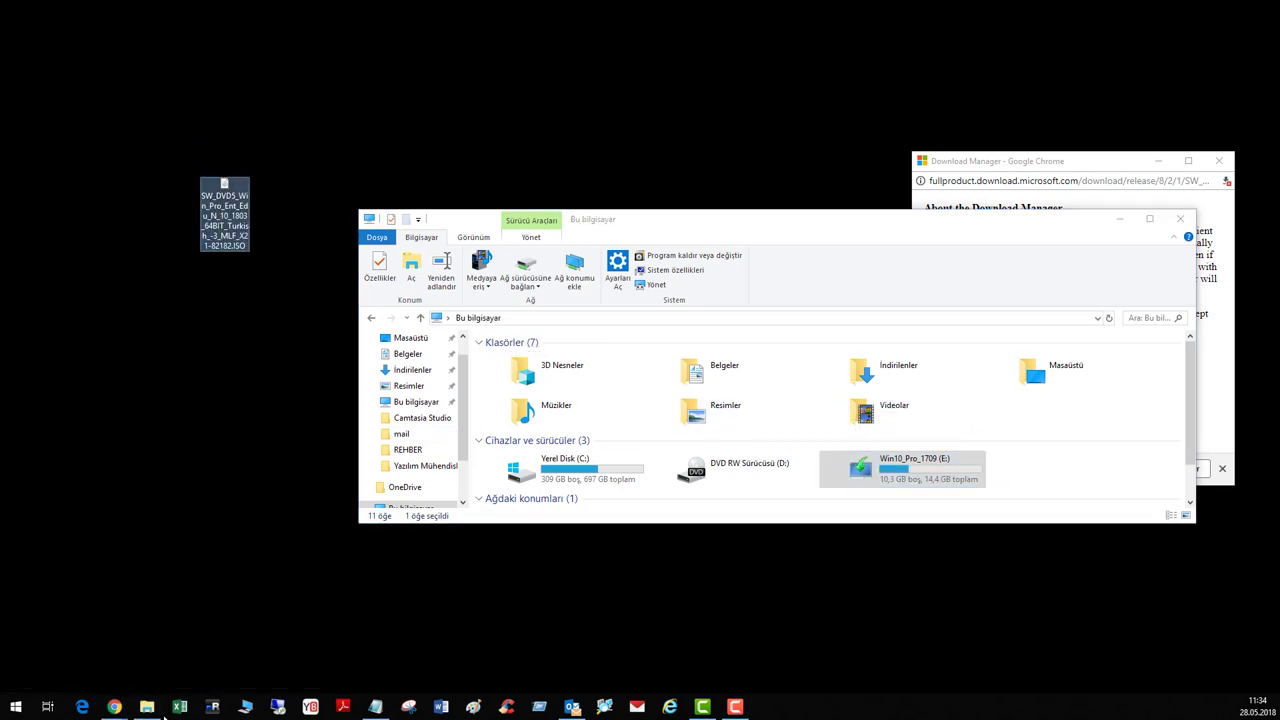
Copy the downloaded rufus-2.18p.exe from the Rufus page's browser window to the desktop below the ISO file, and minimize the browser
{"action": "left_click", "coordinate": [115, 706]}
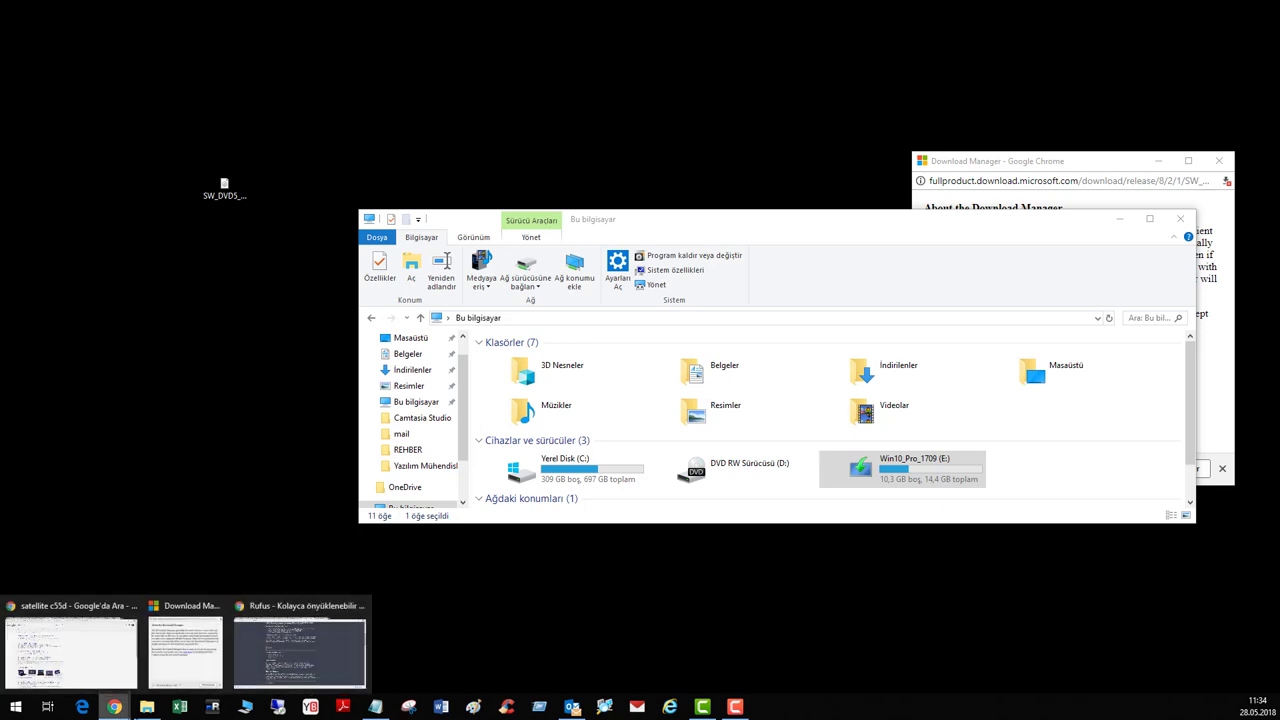
{"action": "left_click", "coordinate": [338, 659]}
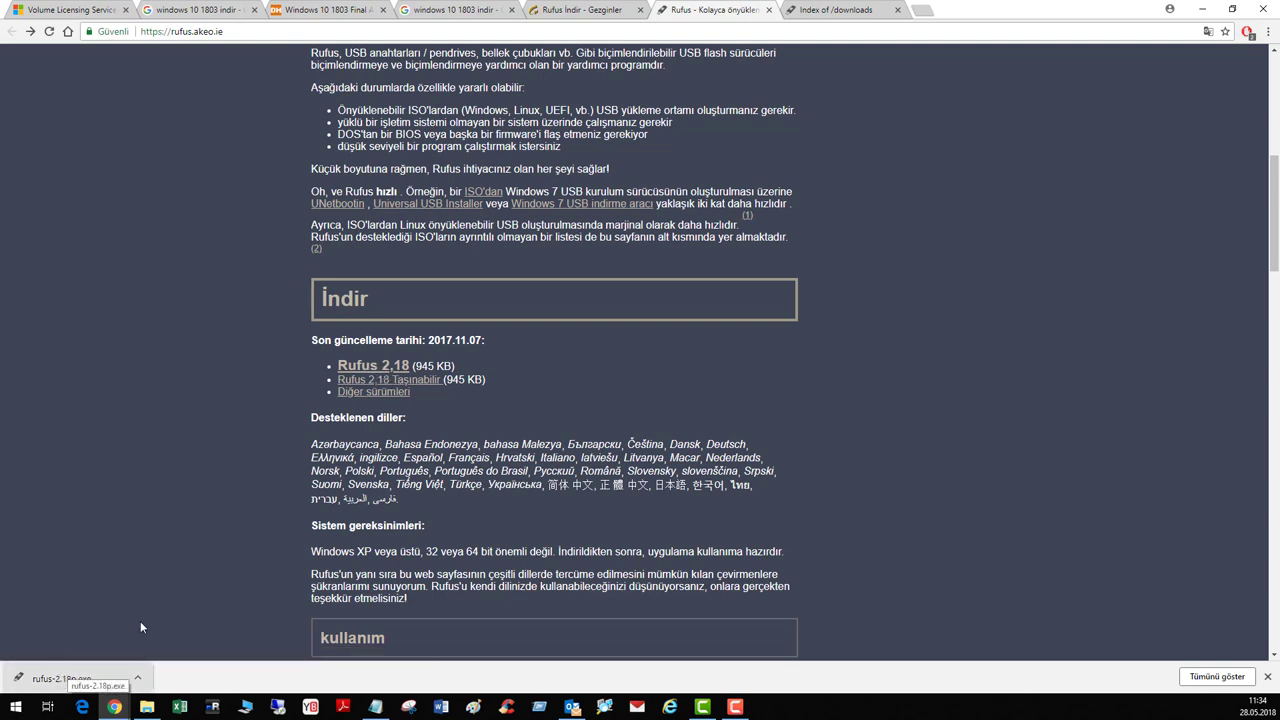
{"action": "left_click", "coordinate": [88, 680]}
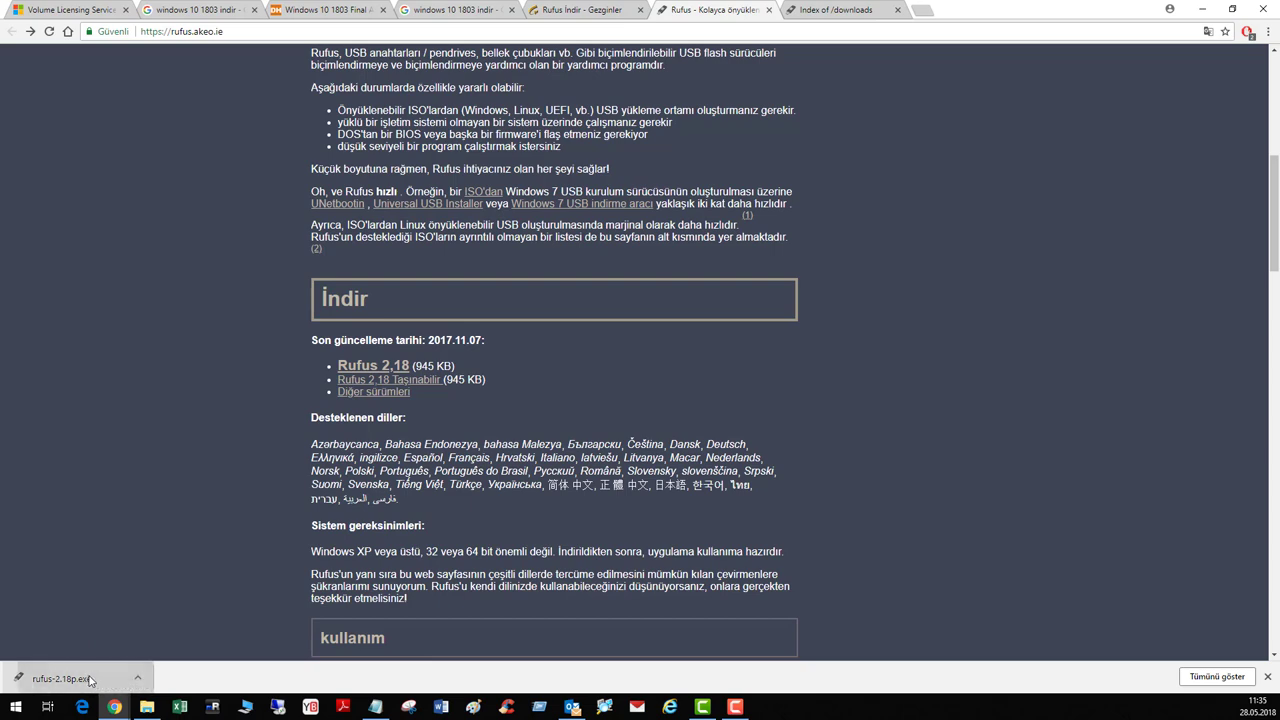
{"action": "double_click", "coordinate": [945, 7]}
{"action": "left_click_drag", "start_coordinate": [470, 345], "coordinate": [224, 280]}
{"action": "left_click", "coordinate": [1241, 19]}
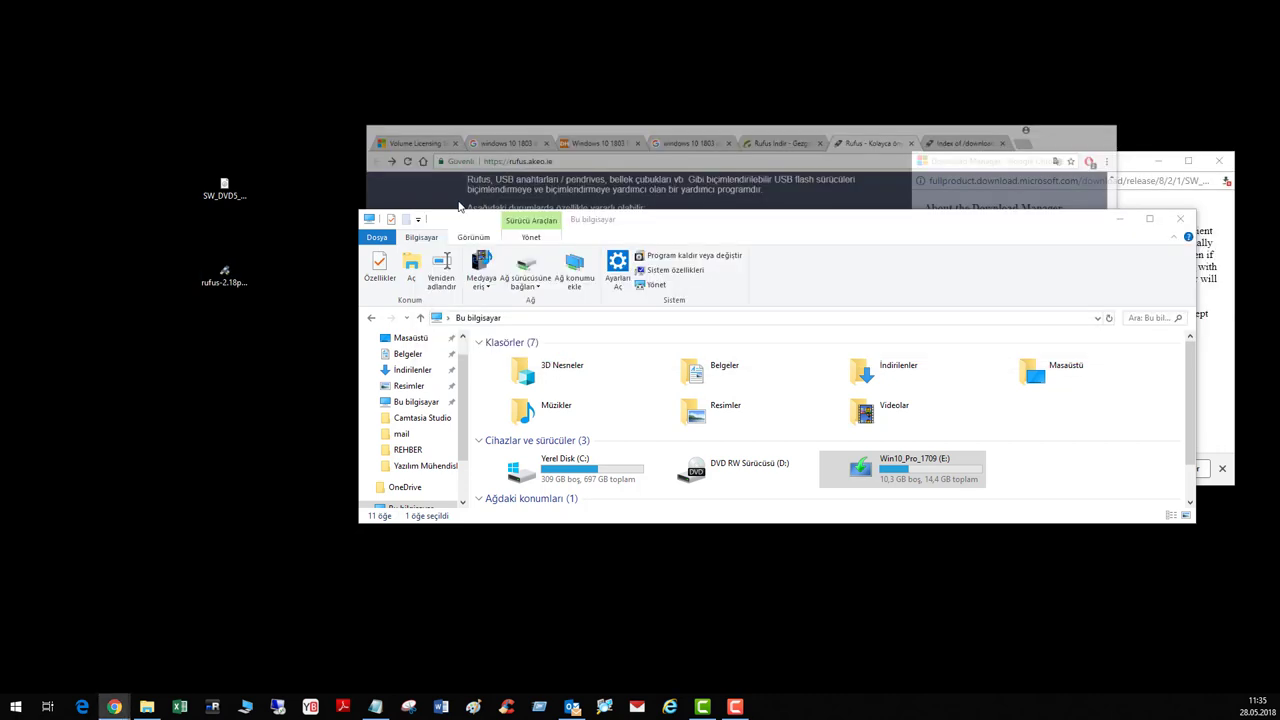
Launch rufus-2.18p.exe from the desktop, minimize File Explorer, and decline Rufus's online update checks
{"action": "double_click", "coordinate": [236, 286]}
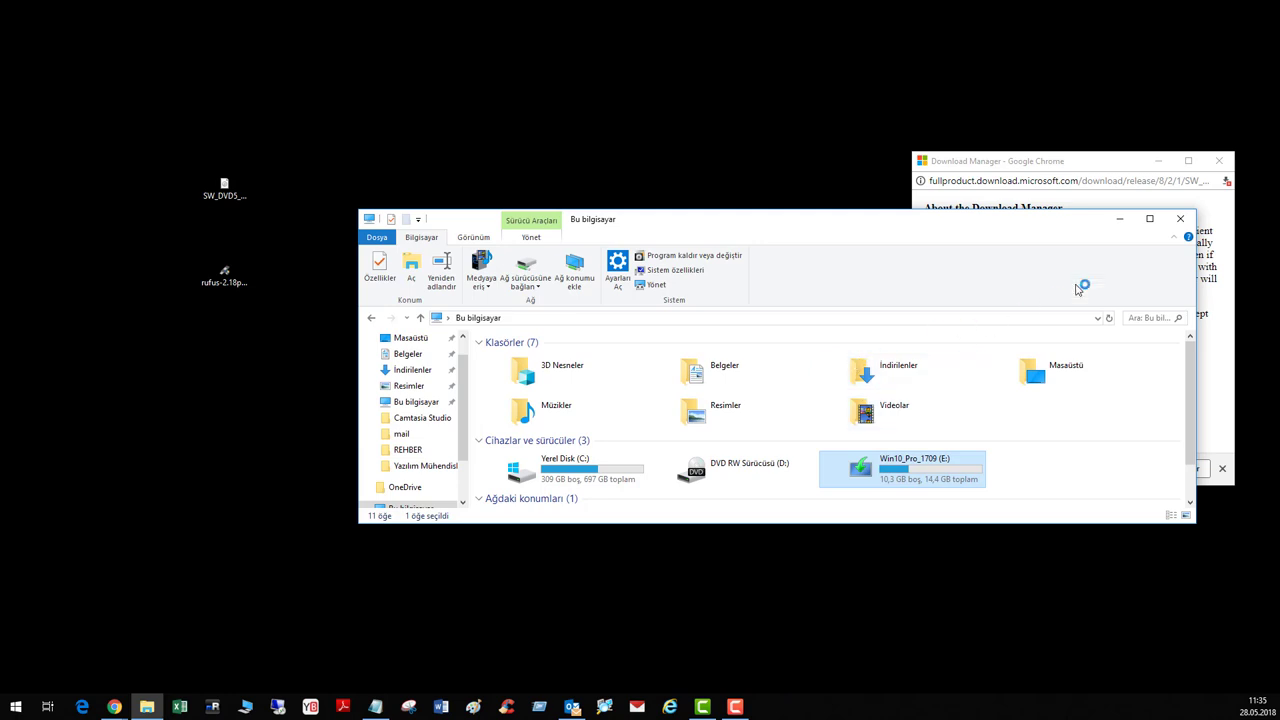
{"action": "left_click", "coordinate": [1120, 219]}
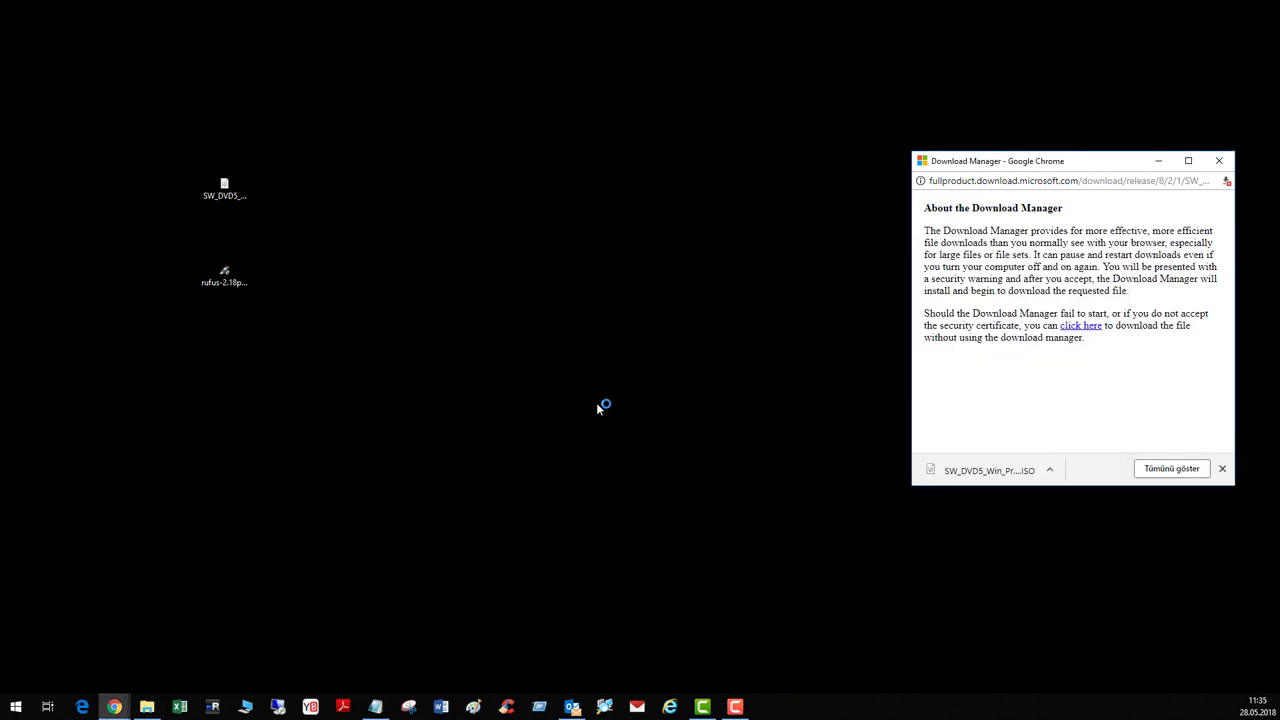
{"action": "left_click_drag", "start_coordinate": [738, 319], "coordinate": [616, 319]}
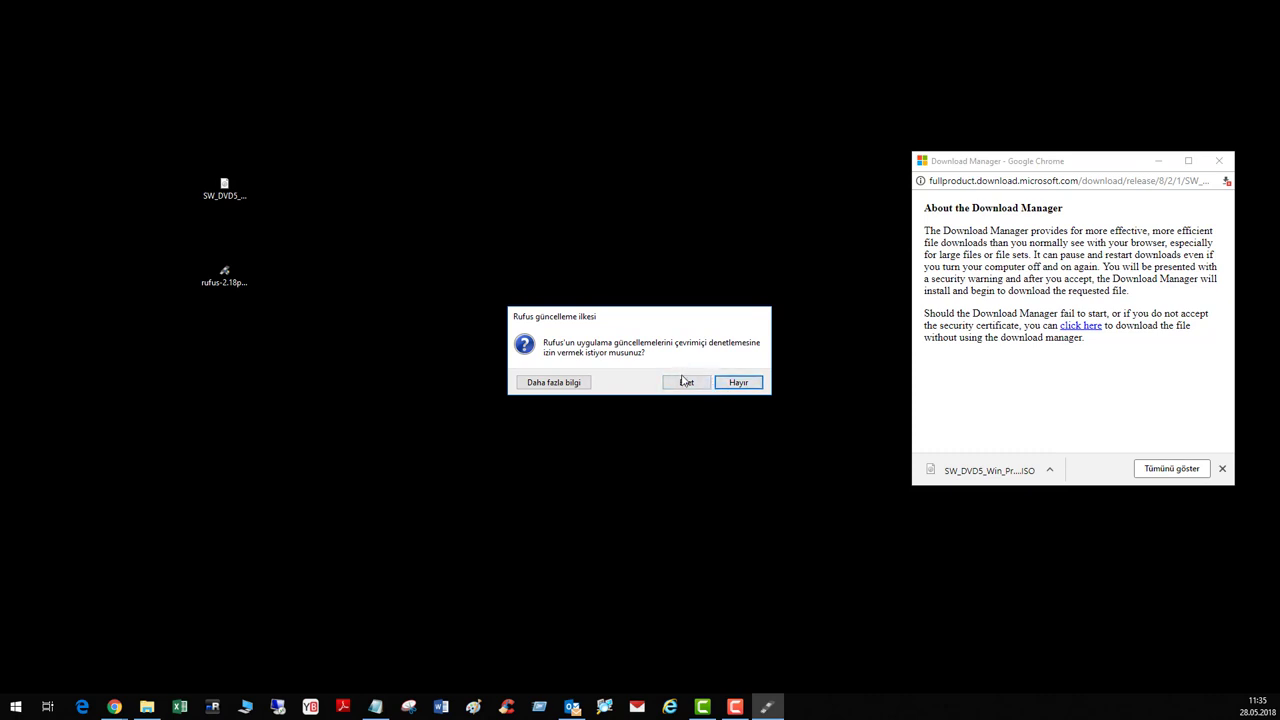
{"action": "left_click", "coordinate": [738, 382]}
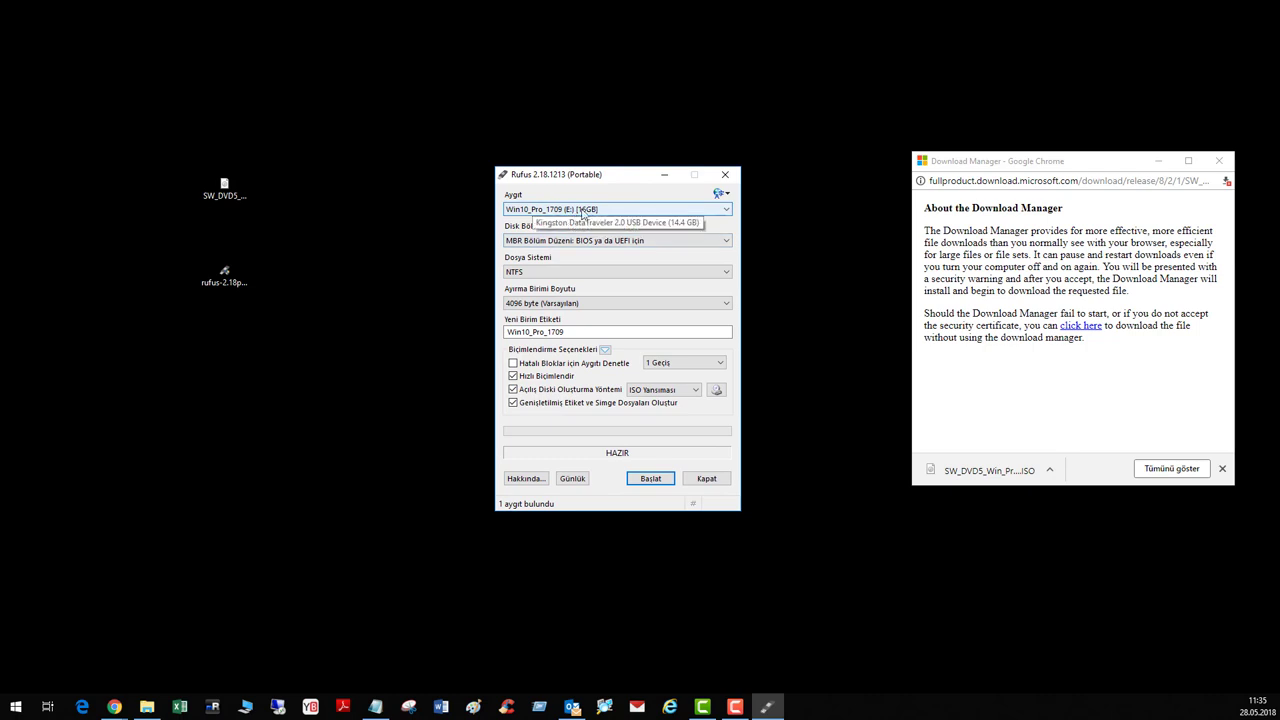
Review the available devices, the partition scheme and target system types, and the file system choices in Rufus
{"action": "left_click", "coordinate": [530, 214]}
{"action": "left_click", "coordinate": [550, 214]}
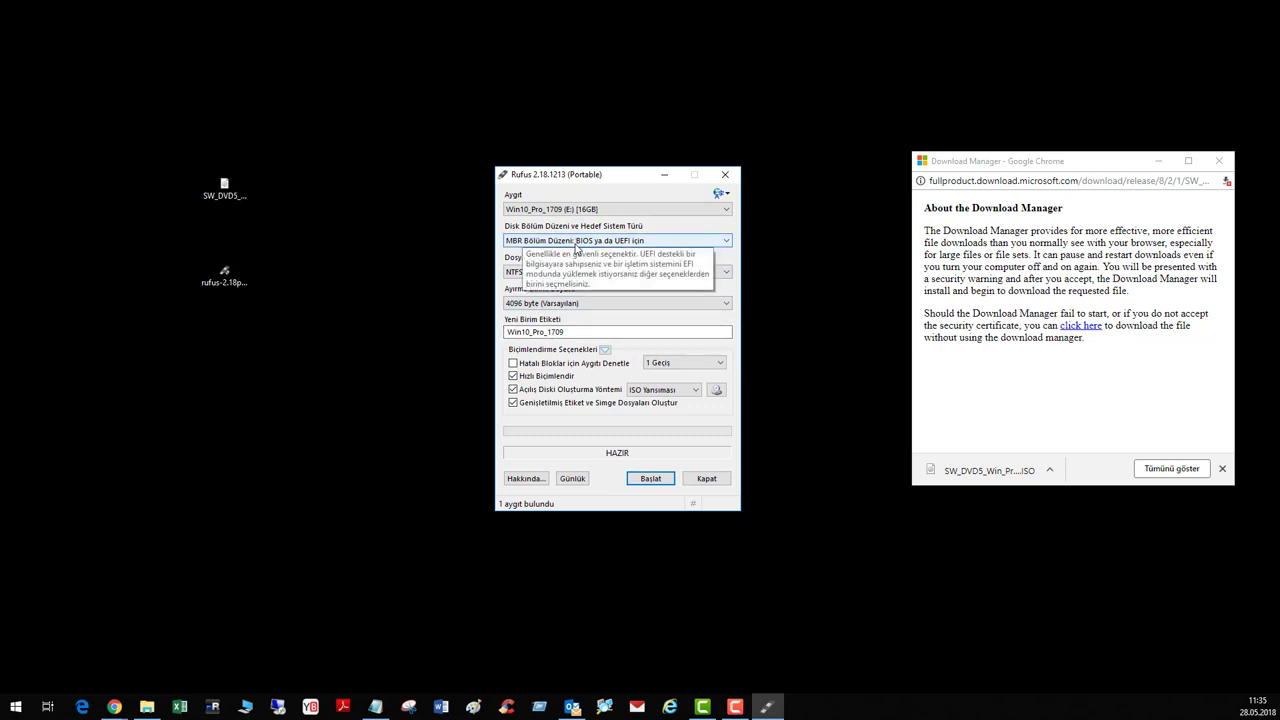
{"action": "left_click", "coordinate": [543, 241]}
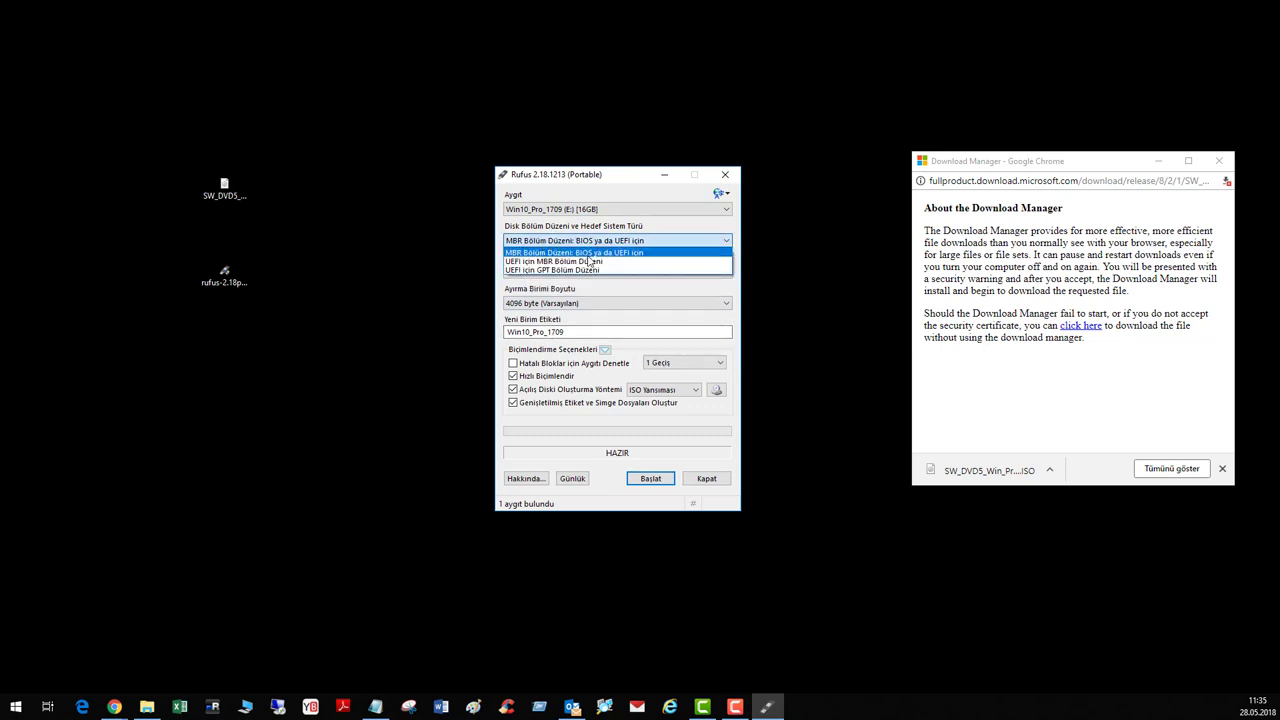
{"action": "left_click", "coordinate": [624, 243]}
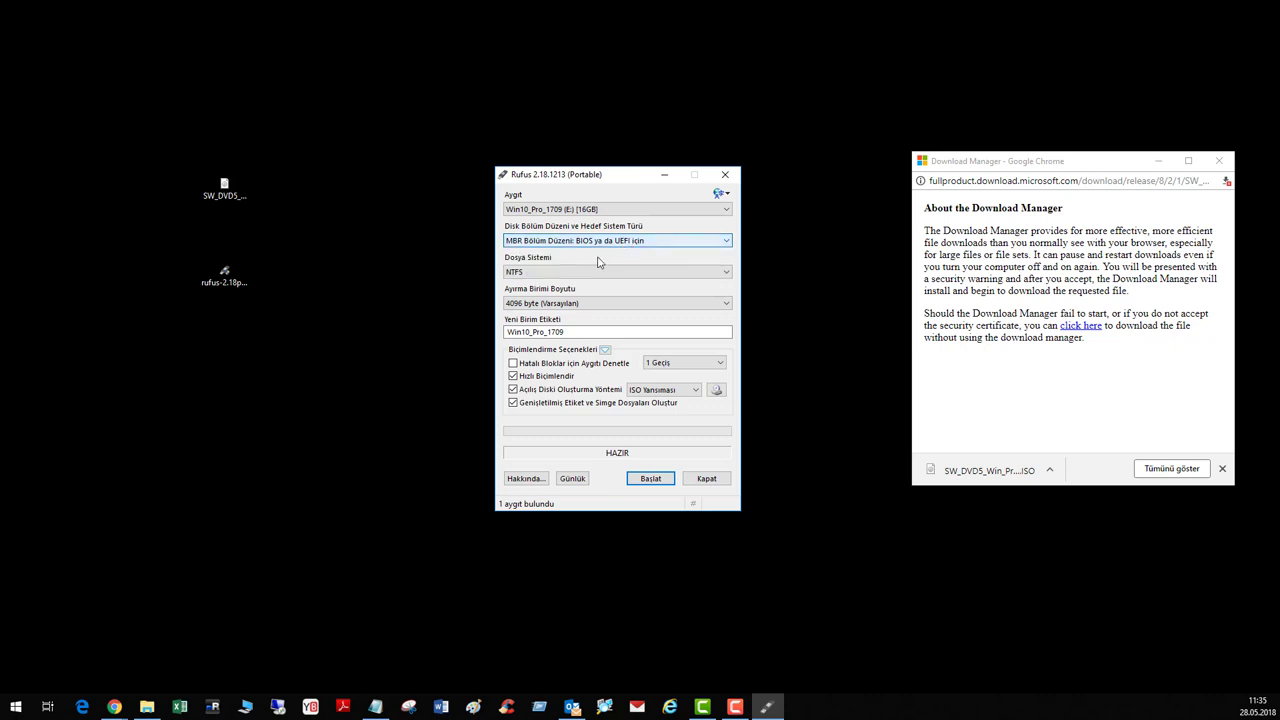
{"action": "left_click", "coordinate": [555, 272]}
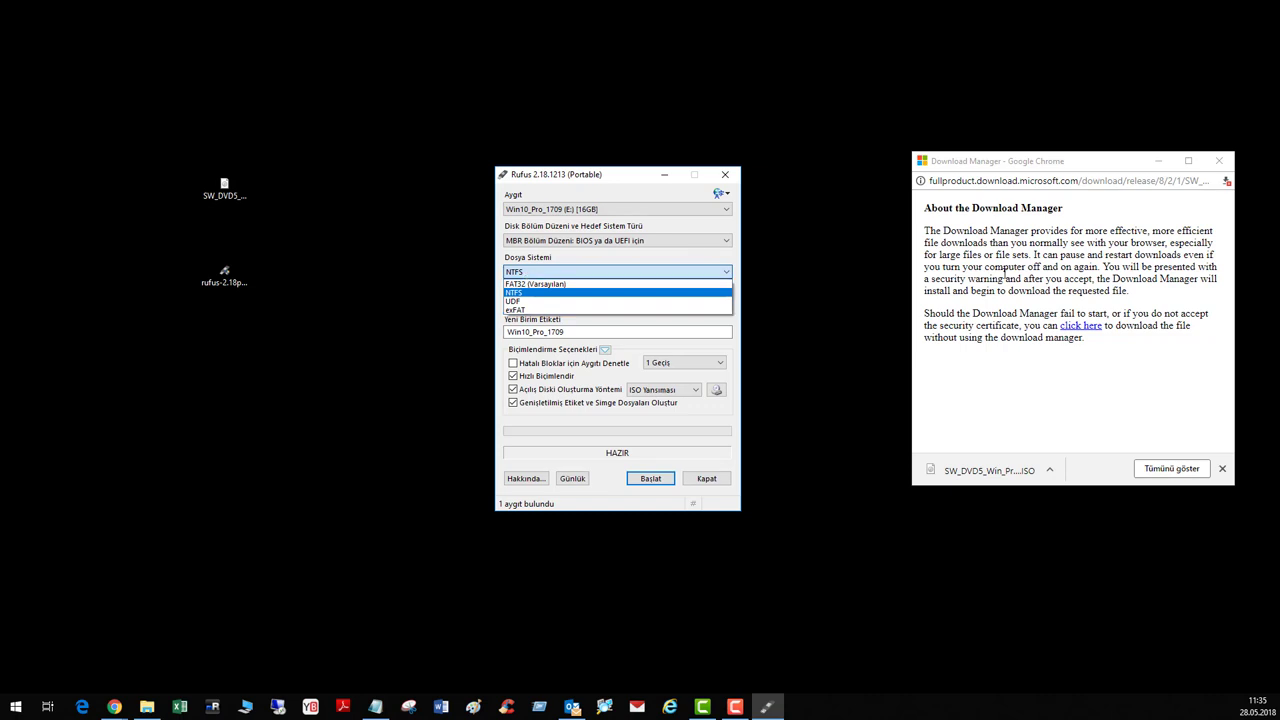
{"action": "key", "text": "F10"}
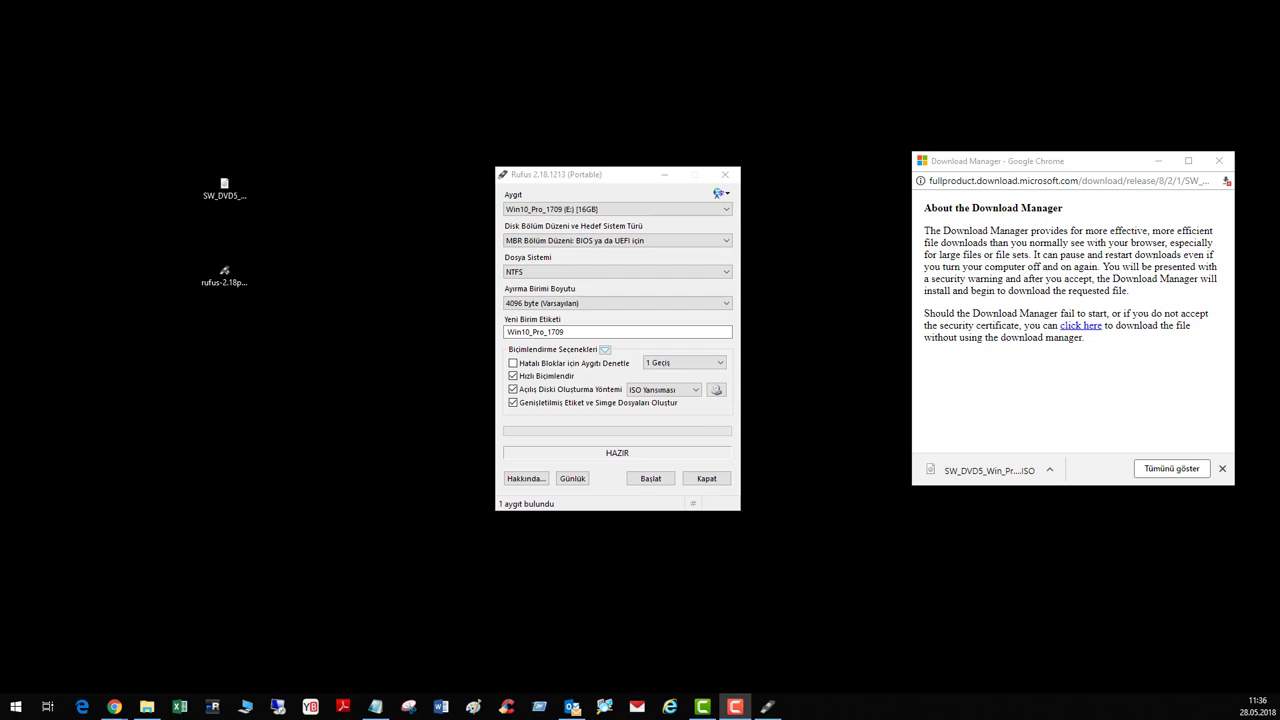
Shift the Rufus window slightly and review the allocation unit sizes, file systems and volume label alongside the ISO's full name
{"action": "left_click", "coordinate": [563, 303]}
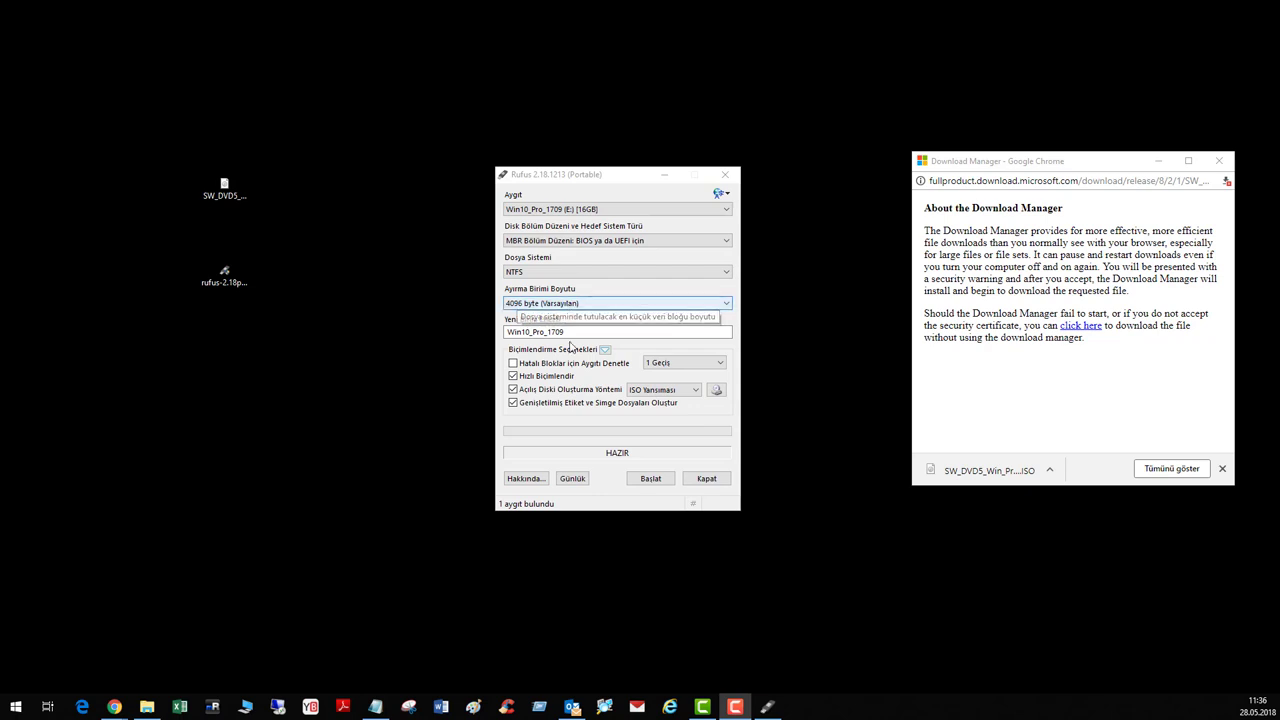
{"action": "left_click", "coordinate": [563, 303]}
{"action": "left_click_drag", "start_coordinate": [595, 166], "coordinate": [567, 144]}
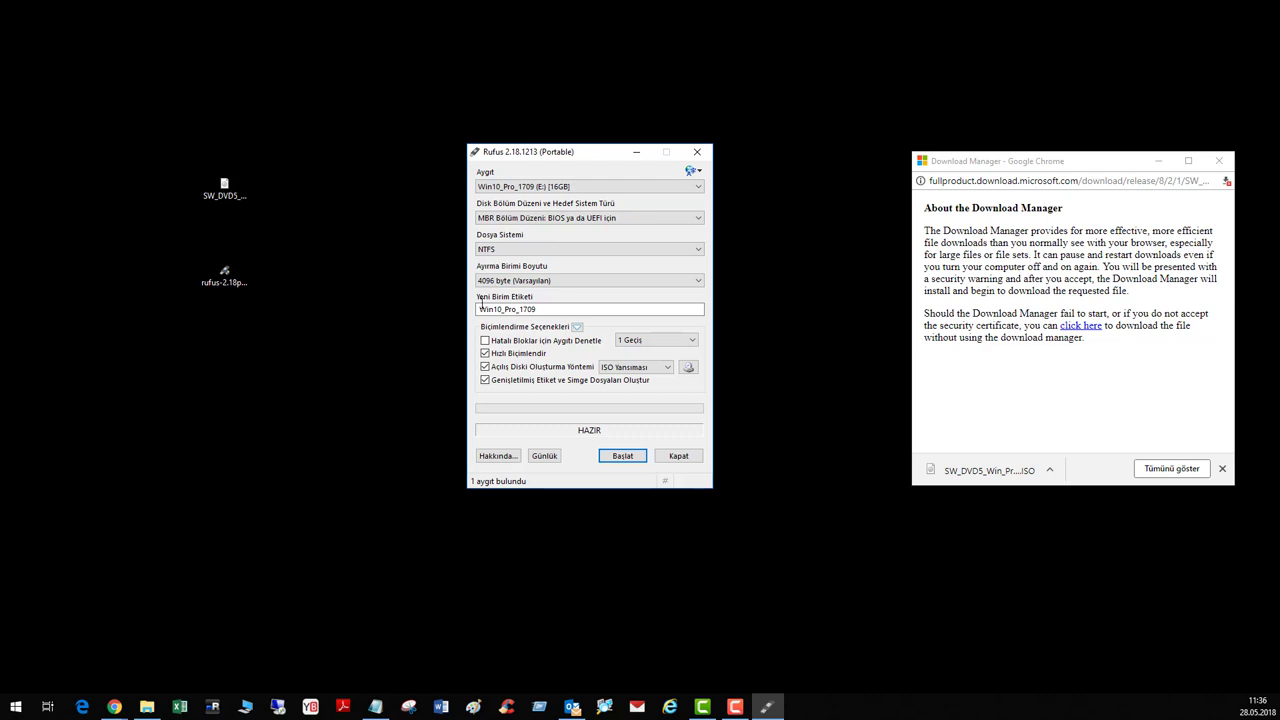
{"action": "left_click", "coordinate": [521, 249]}
{"action": "left_click", "coordinate": [512, 249]}
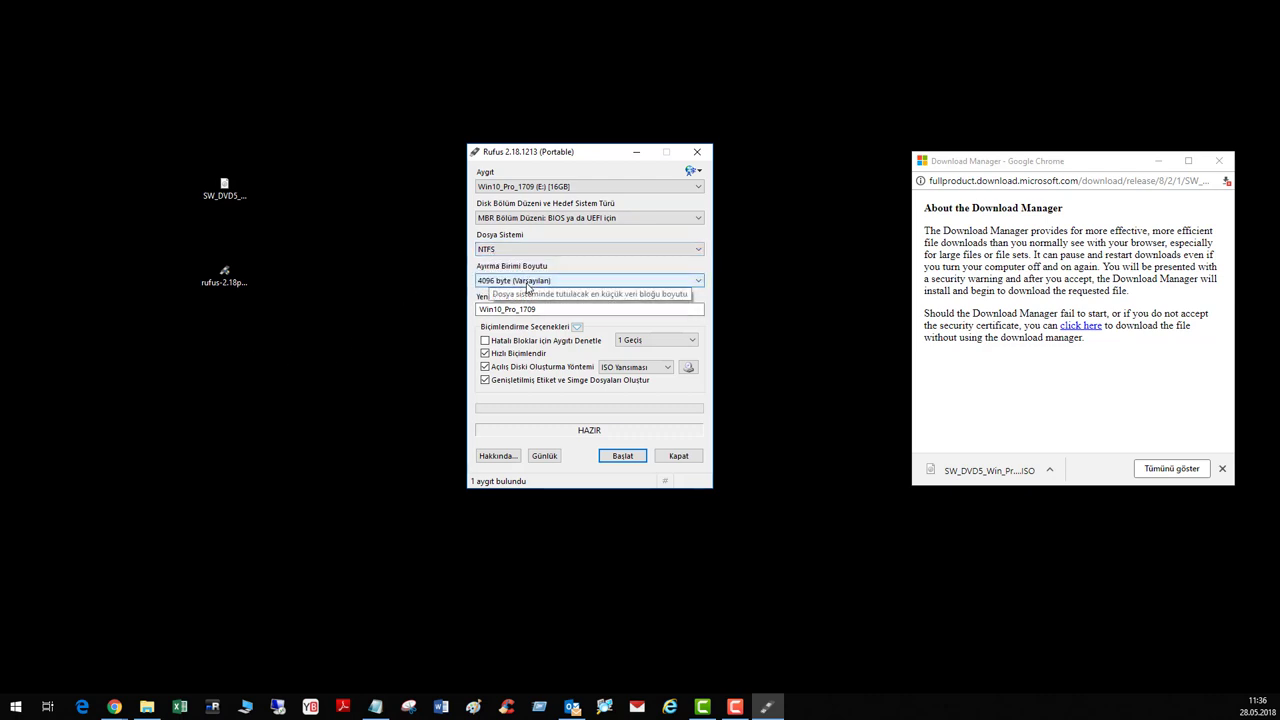
{"action": "left_click", "coordinate": [222, 200]}
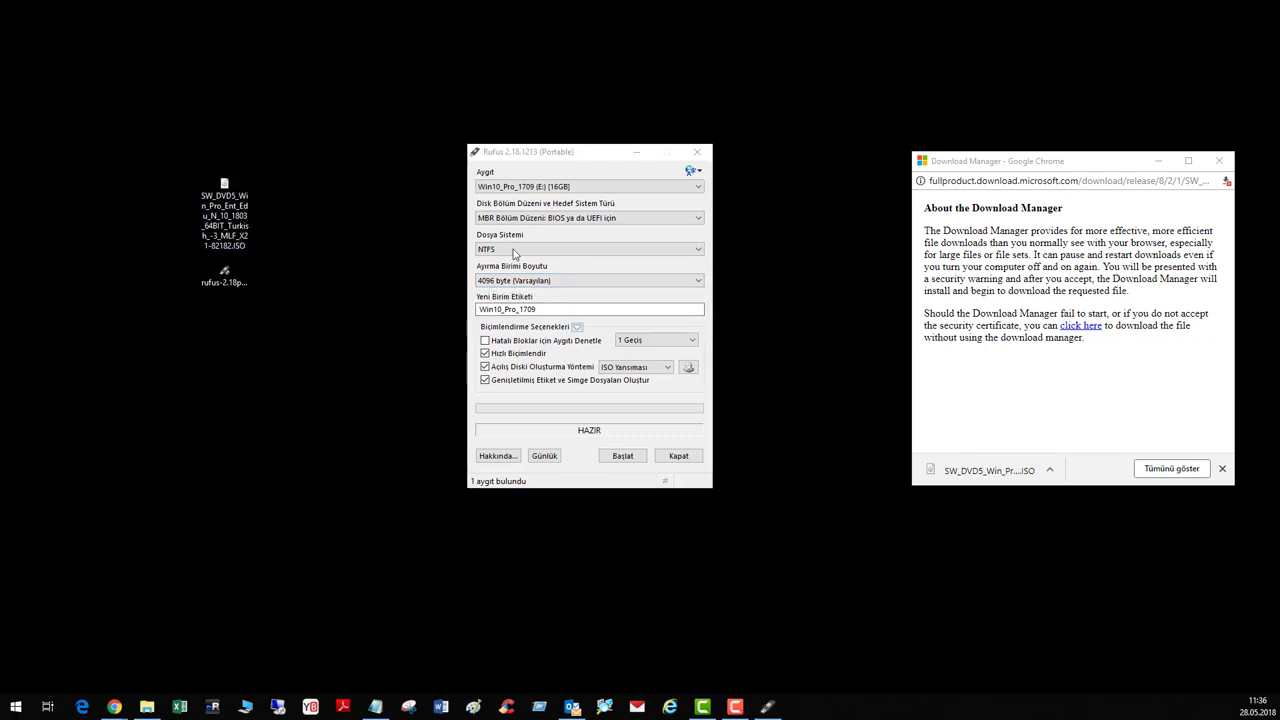
{"action": "left_click", "coordinate": [512, 282]}
{"action": "left_click", "coordinate": [512, 288]}
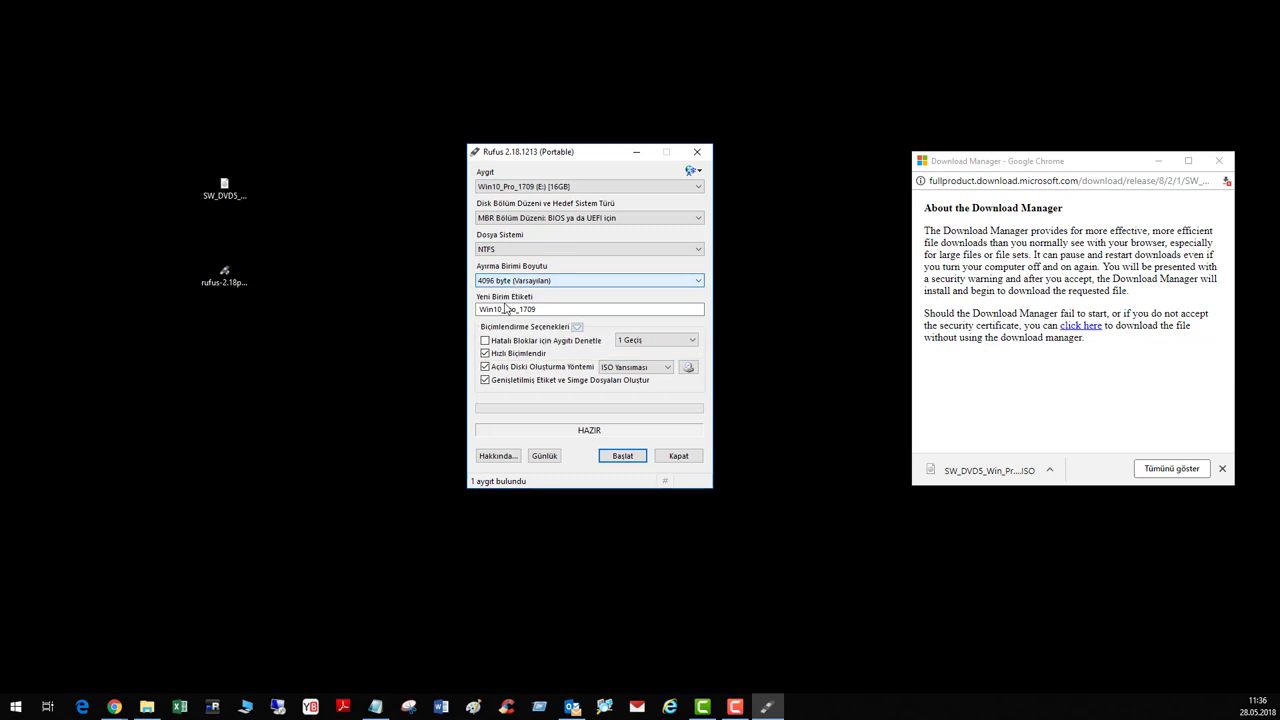
{"action": "double_click", "coordinate": [508, 309]}
{"action": "left_click", "coordinate": [394, 323]}
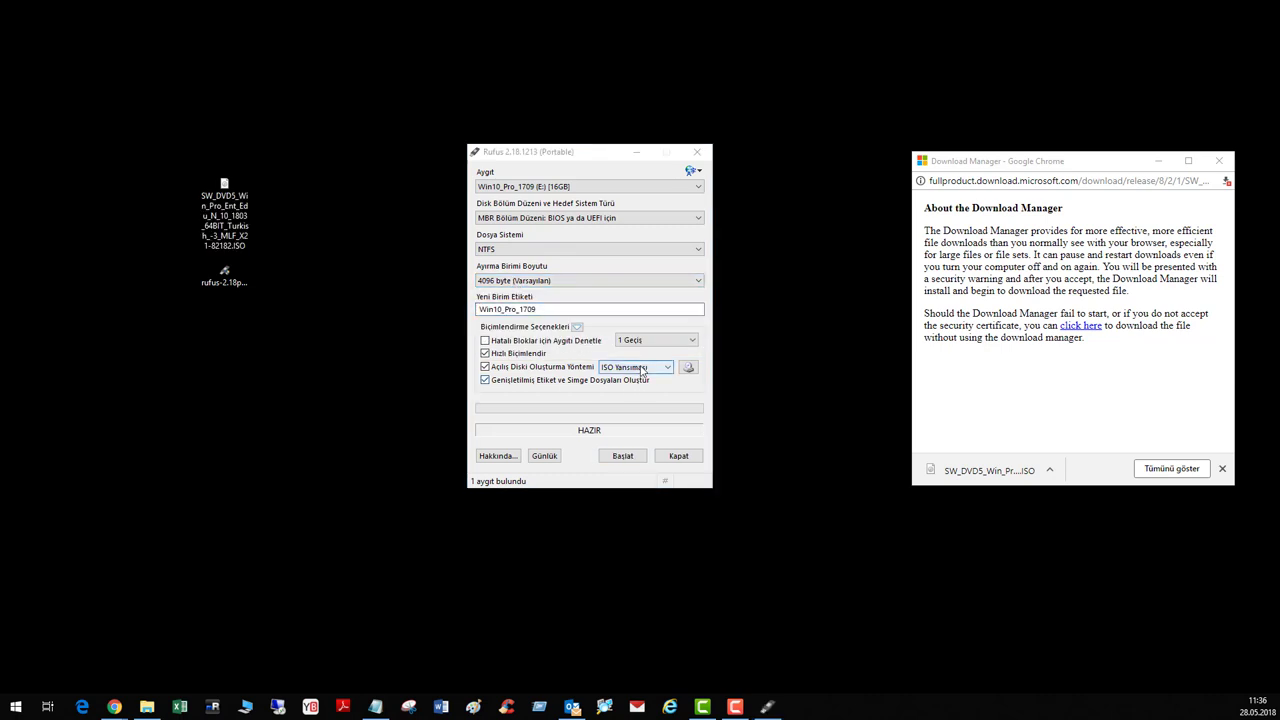
Set the partition scheme and target system type to "UEFI için GPT Bölüm Düzeni", after trying "UEFI için MBR Bölüm Düzeni"
{"action": "left_click", "coordinate": [545, 249]}
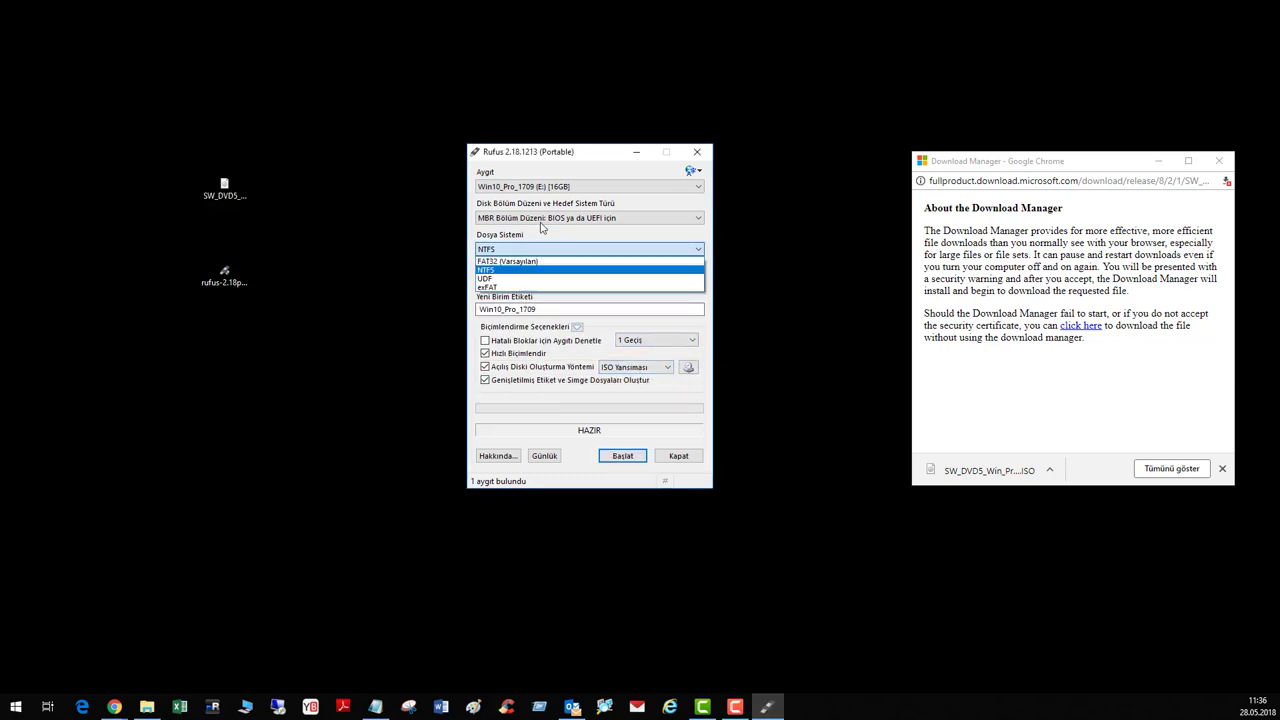
{"action": "left_click", "coordinate": [545, 223]}
{"action": "left_click", "coordinate": [546, 220]}
{"action": "left_click", "coordinate": [543, 239]}
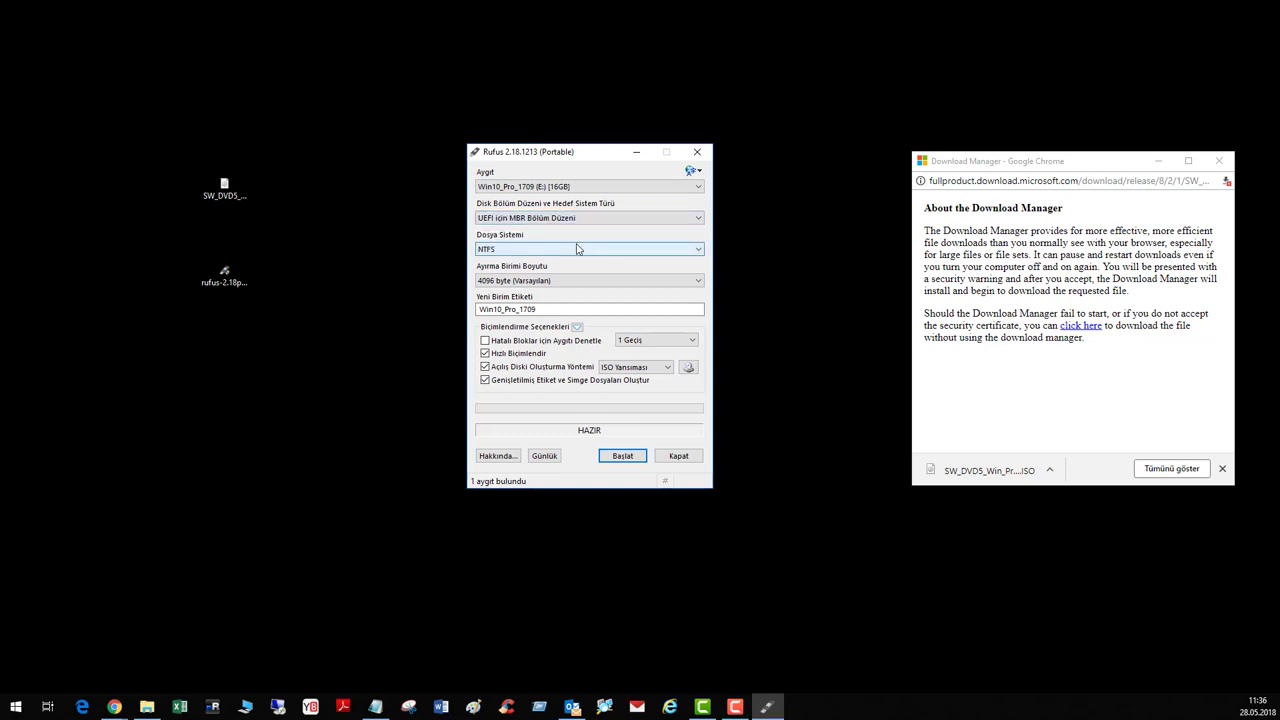
{"action": "left_click", "coordinate": [550, 249]}
{"action": "left_click", "coordinate": [527, 220]}
{"action": "left_click", "coordinate": [527, 219]}
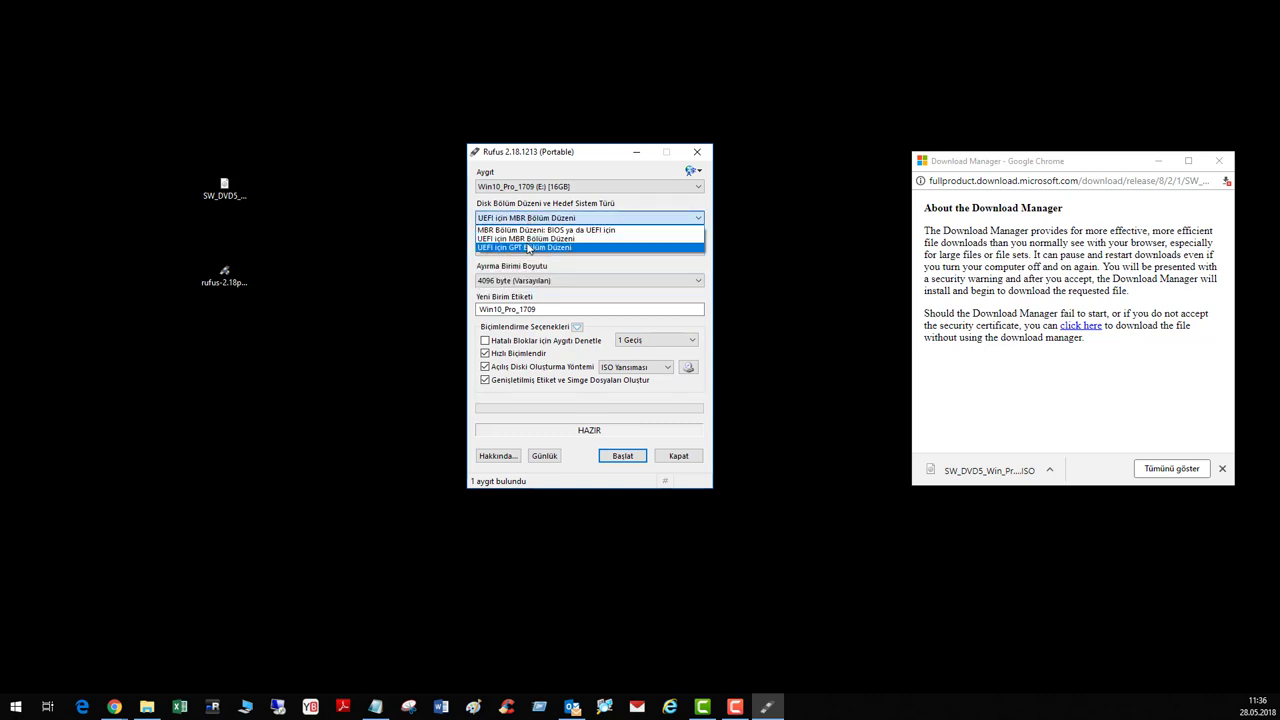
{"action": "left_click", "coordinate": [538, 247]}
Try the UDF file system with the default allocation unit size, and switch the file system to FAT32 (Varsayılan)
{"action": "left_click", "coordinate": [538, 250]}
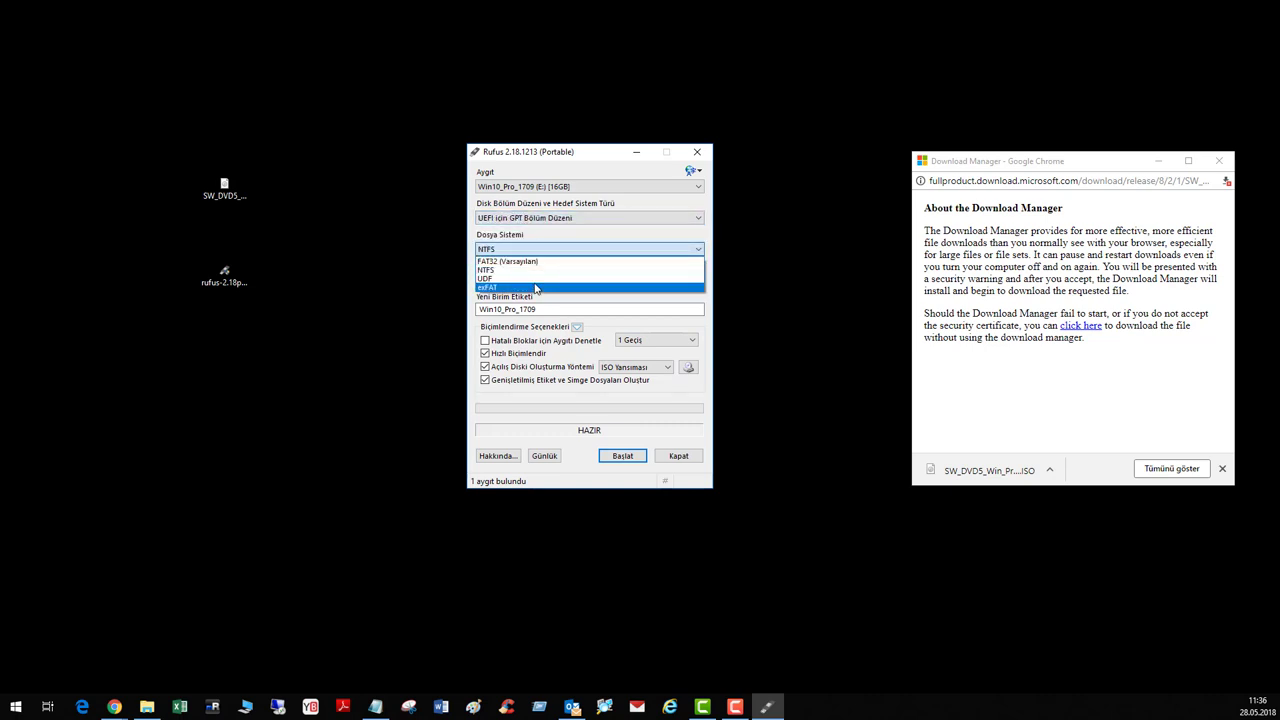
{"action": "left_click", "coordinate": [535, 285]}
{"action": "left_click", "coordinate": [535, 285]}
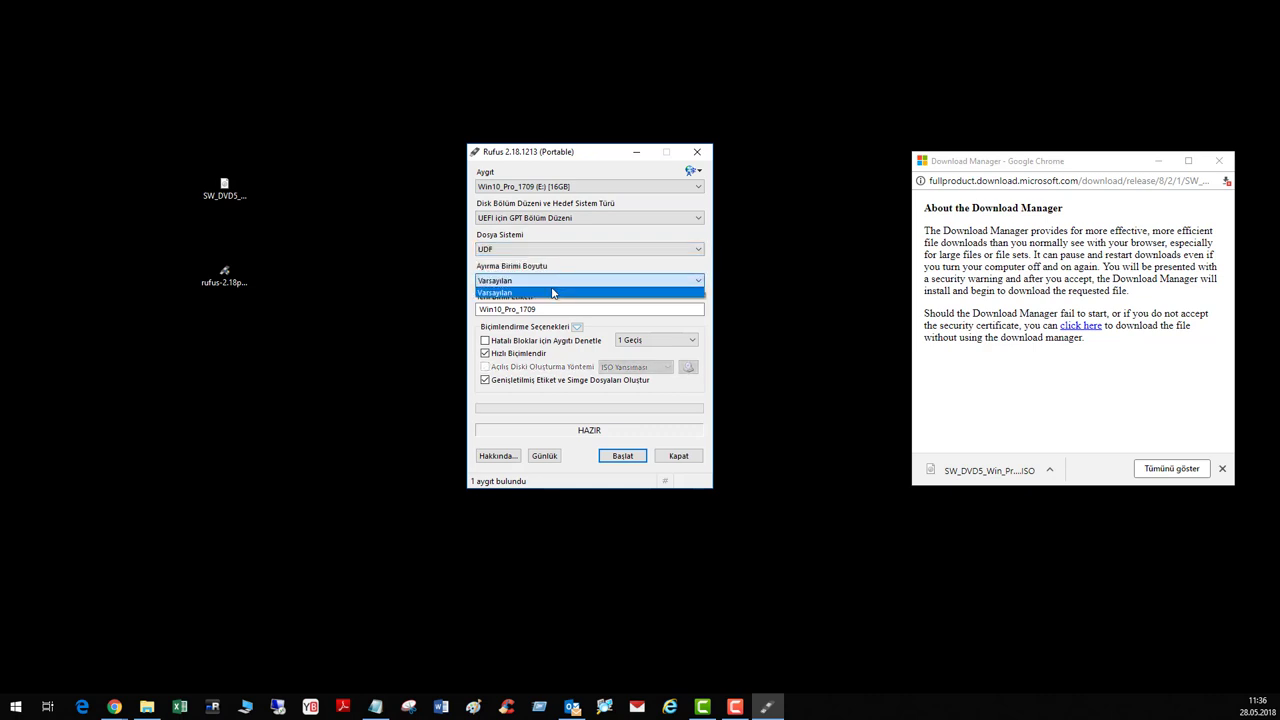
{"action": "left_click", "coordinate": [555, 294]}
{"action": "left_click", "coordinate": [534, 309]}
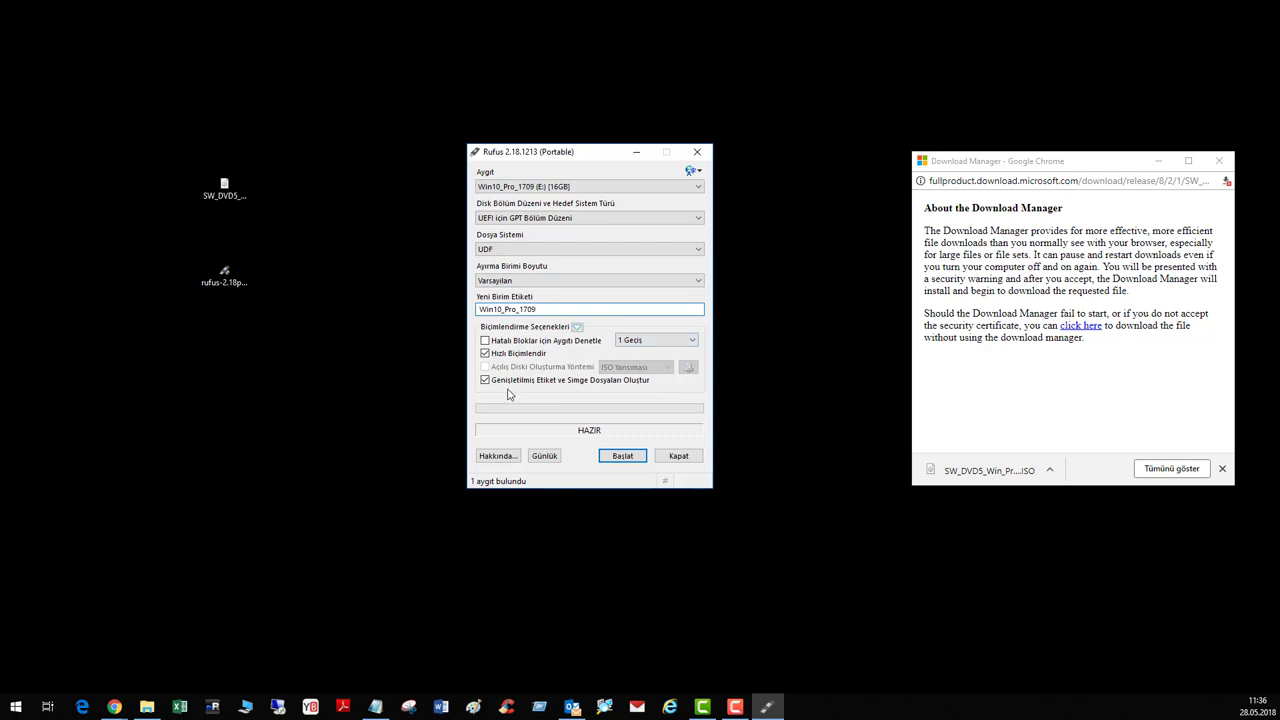
{"action": "left_click", "coordinate": [538, 247]}
{"action": "left_click", "coordinate": [510, 269]}
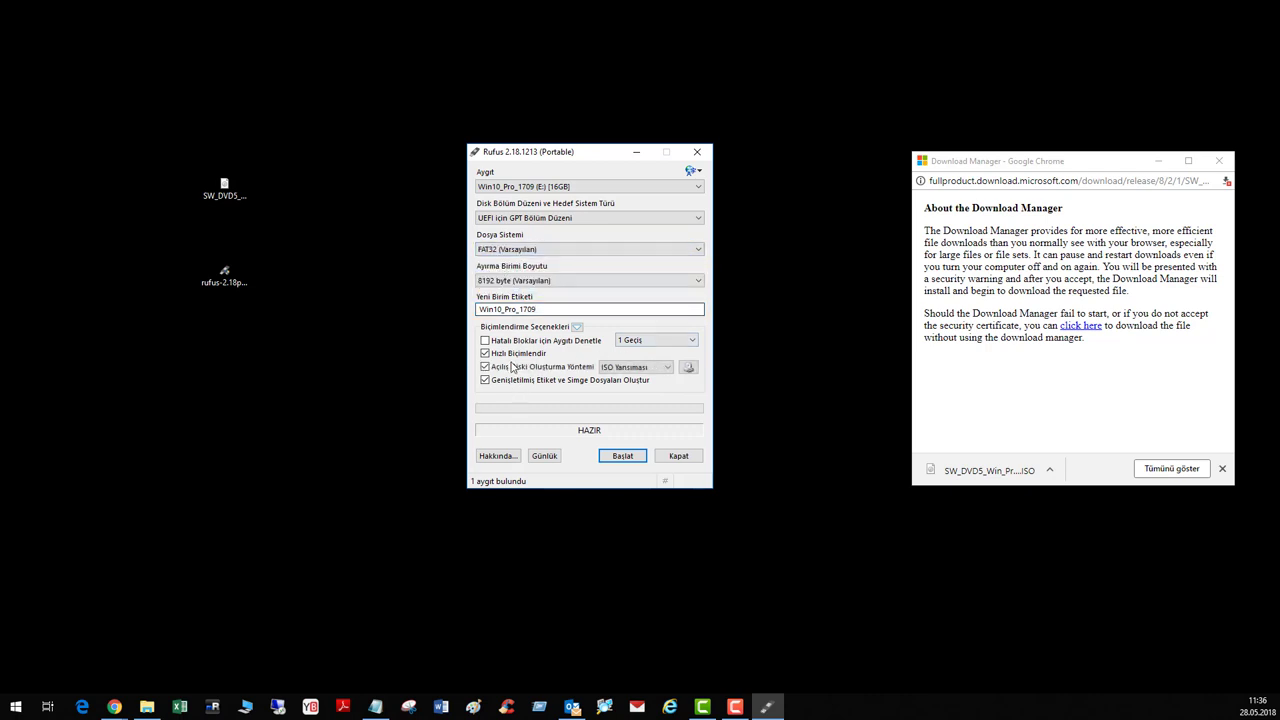
Check the boot disk's image type options and browse the desktop for ISO files without choosing one
{"action": "left_click", "coordinate": [635, 367]}
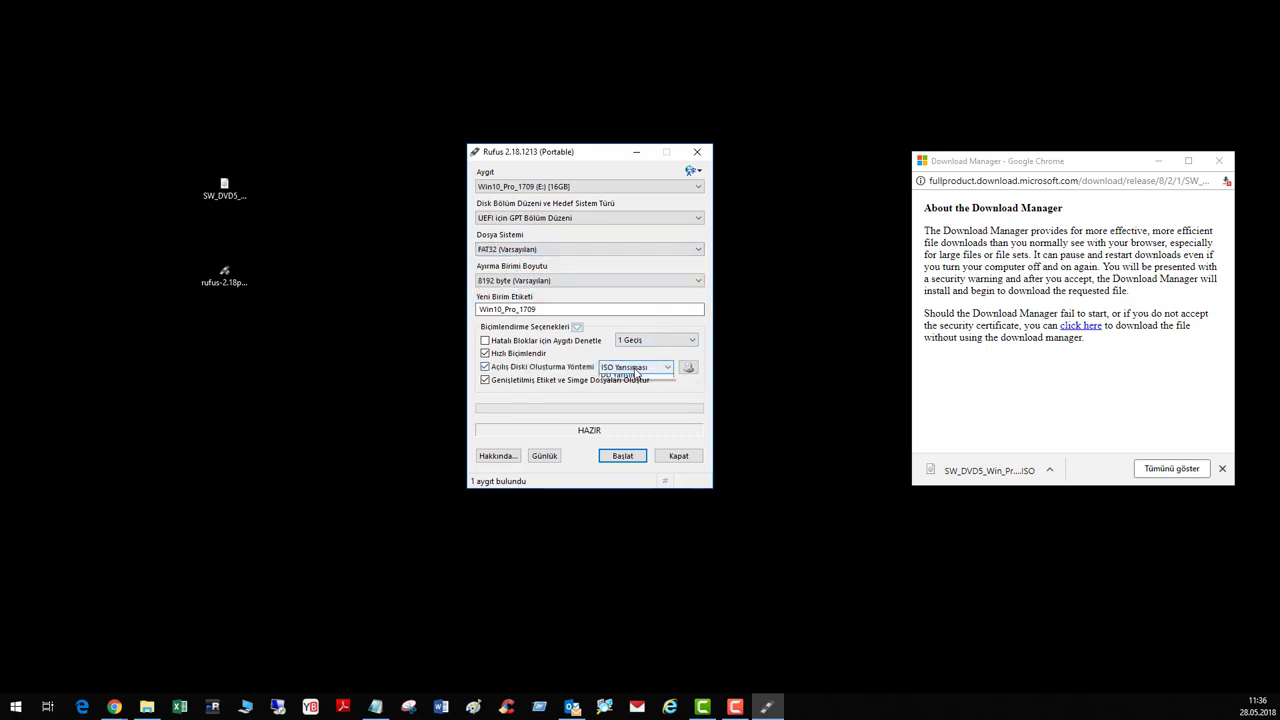
{"action": "left_click", "coordinate": [694, 371]}
{"action": "left_click", "coordinate": [689, 369]}
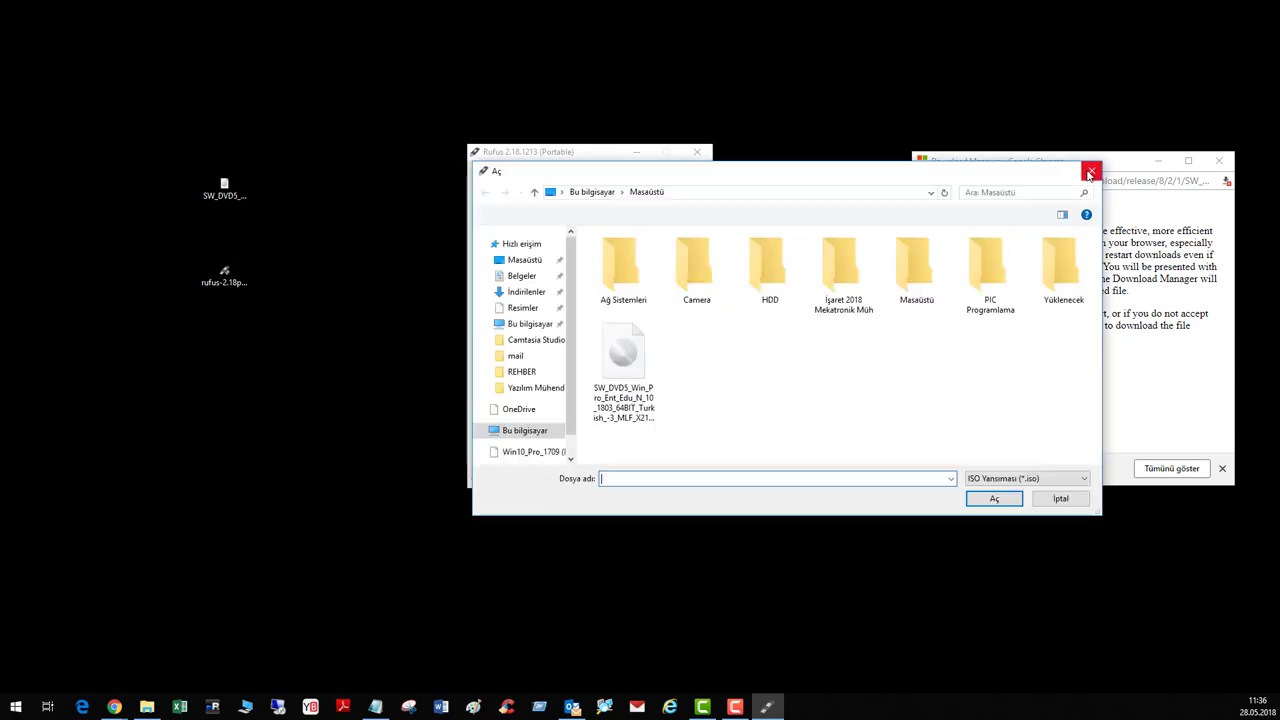
{"action": "left_click", "coordinate": [1089, 172]}
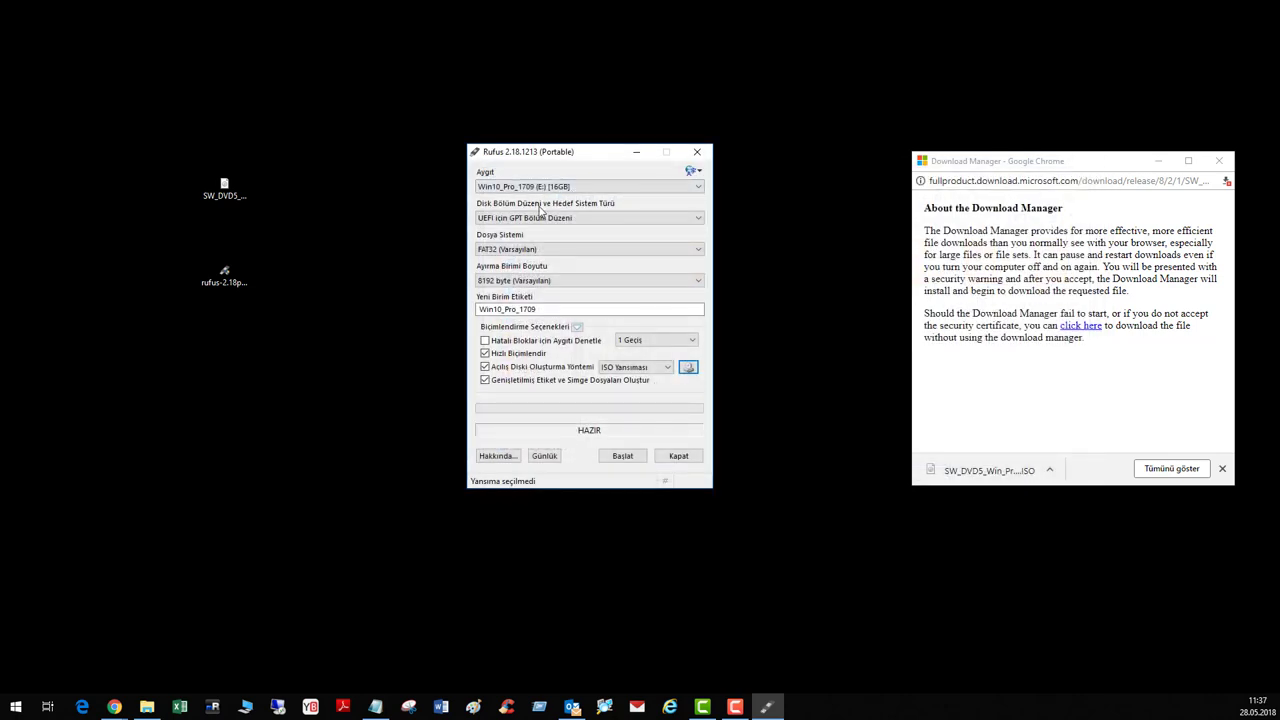
Set the file system to NTFS and load the Windows 10 1803 64BIT Turkish ISO from the desktop as the boot image
{"action": "left_click", "coordinate": [560, 249]}
{"action": "left_click", "coordinate": [522, 266]}
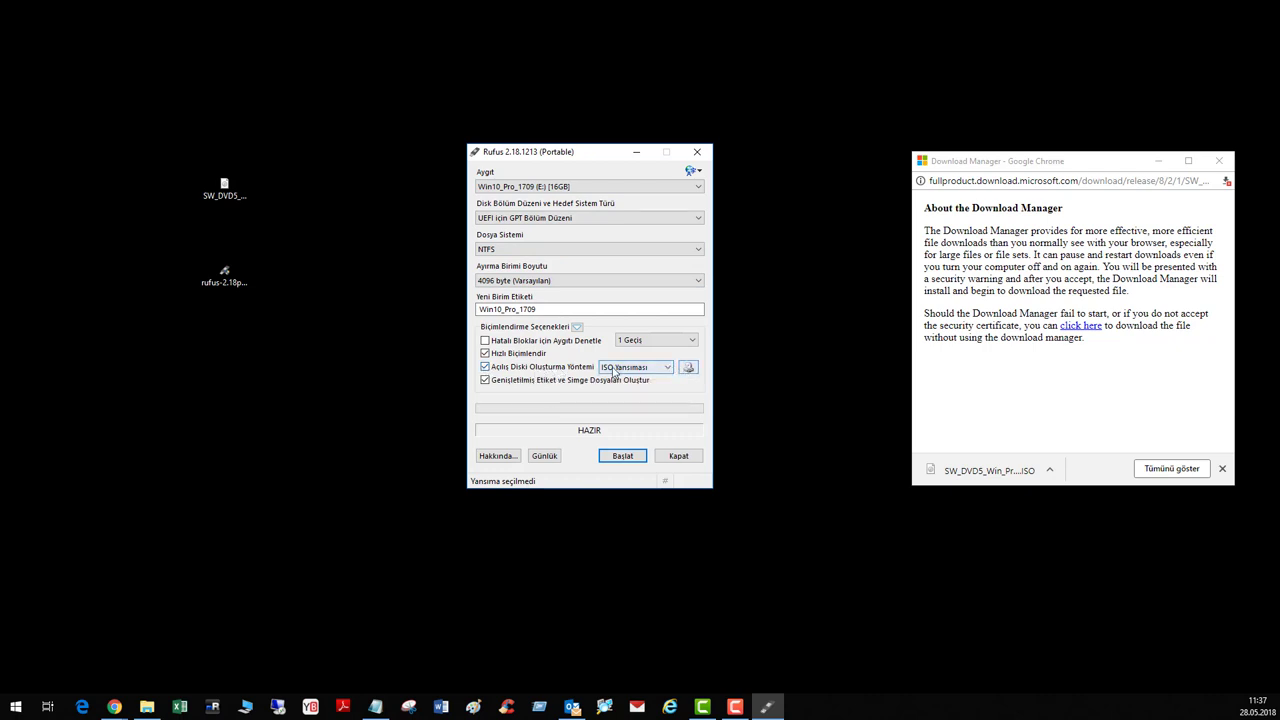
{"action": "left_click", "coordinate": [615, 372]}
{"action": "left_click", "coordinate": [620, 380]}
{"action": "left_click", "coordinate": [231, 240]}
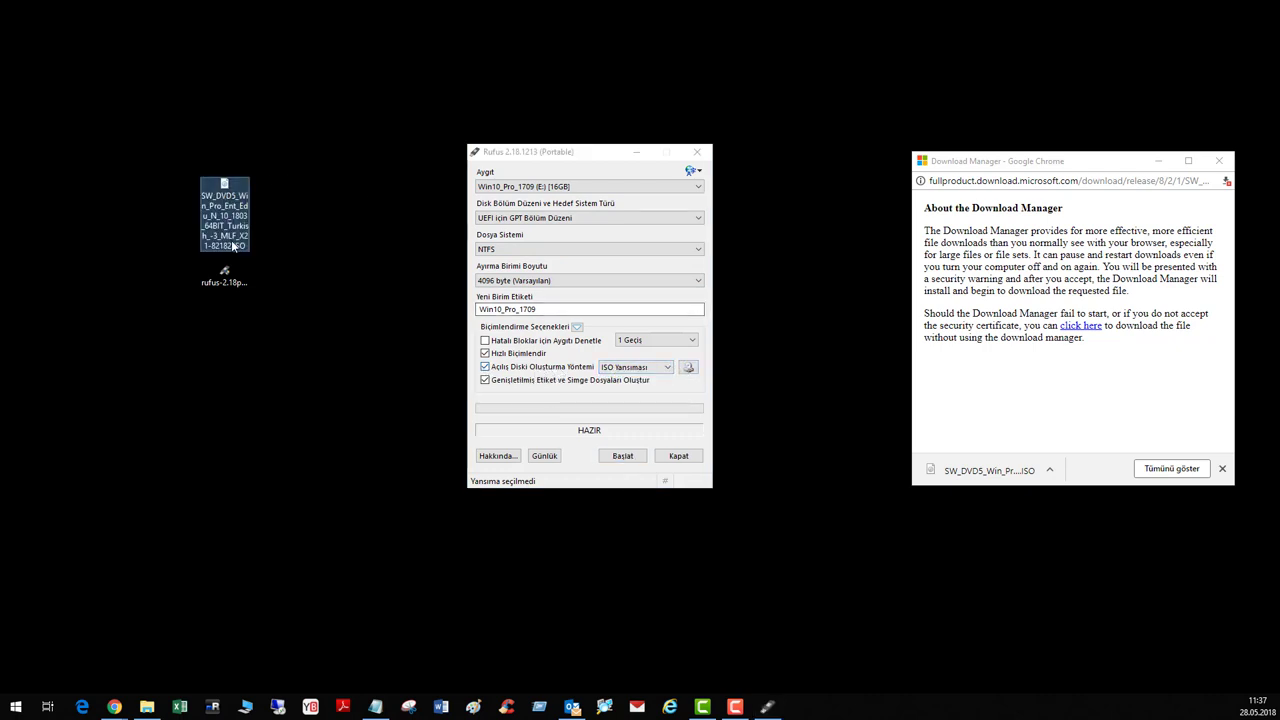
{"action": "left_click", "coordinate": [688, 368]}
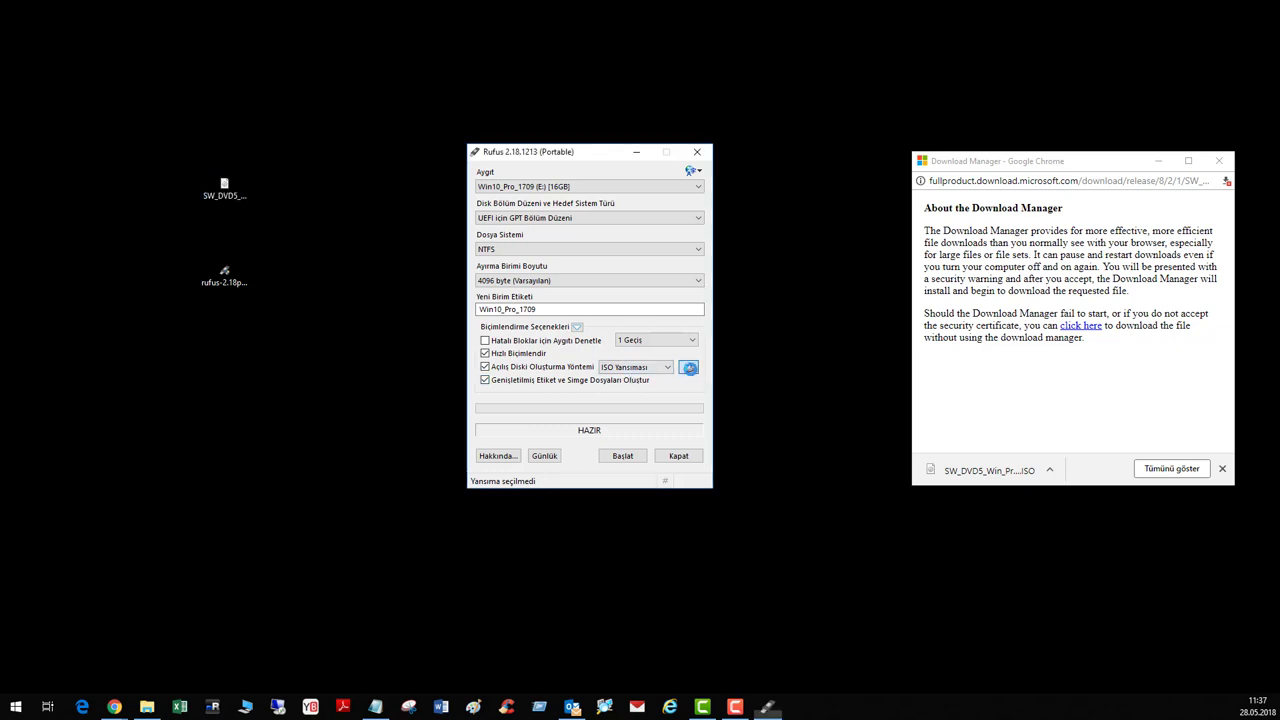
{"action": "double_click", "coordinate": [640, 371]}
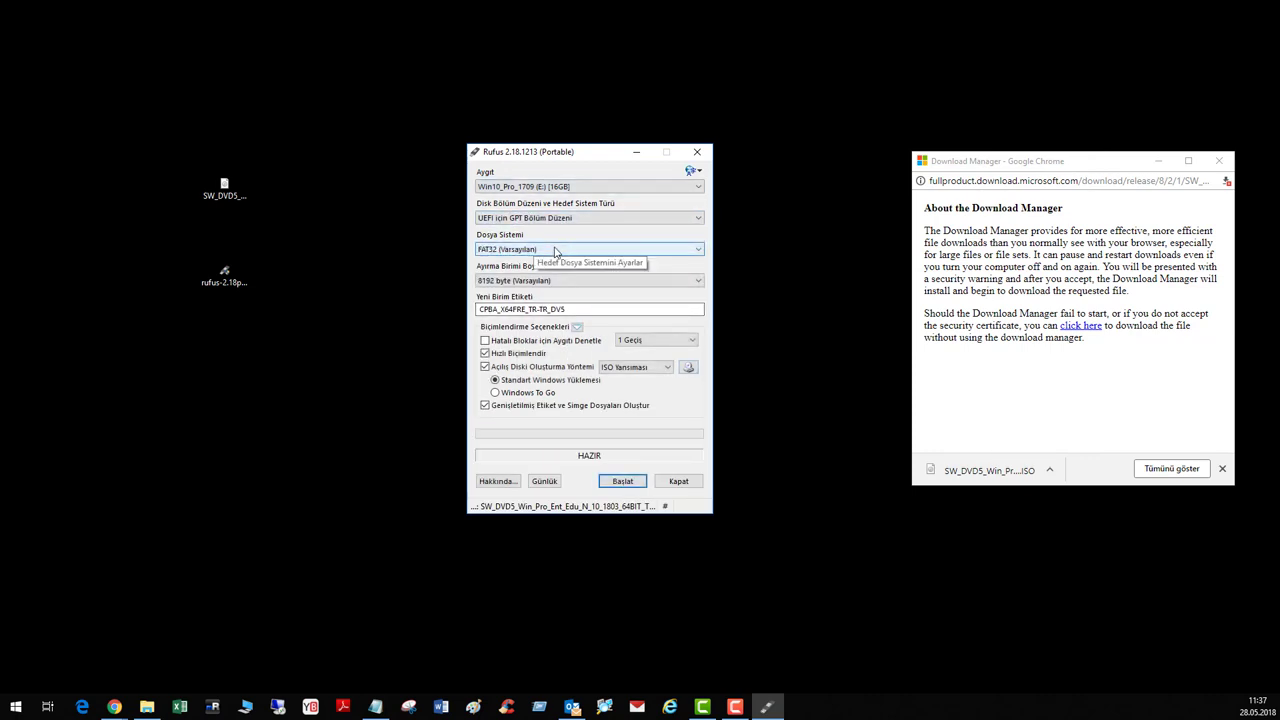
Set the file system to NTFS for the loaded ISO, keeping the 4096 byte (Varsayılan) allocation unit size
{"action": "left_click", "coordinate": [556, 252]}
{"action": "left_click", "coordinate": [556, 252]}
{"action": "left_click", "coordinate": [556, 252]}
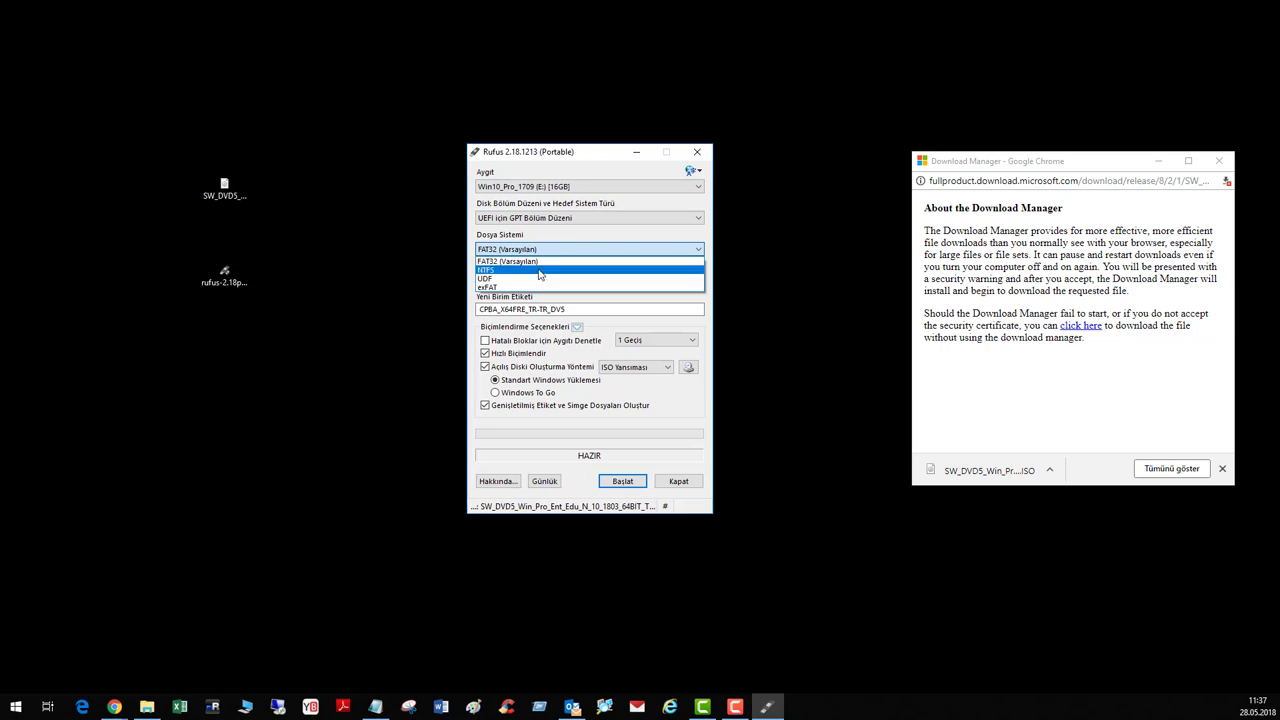
{"action": "left_click", "coordinate": [545, 271]}
{"action": "left_click", "coordinate": [547, 283]}
{"action": "left_click", "coordinate": [546, 284]}
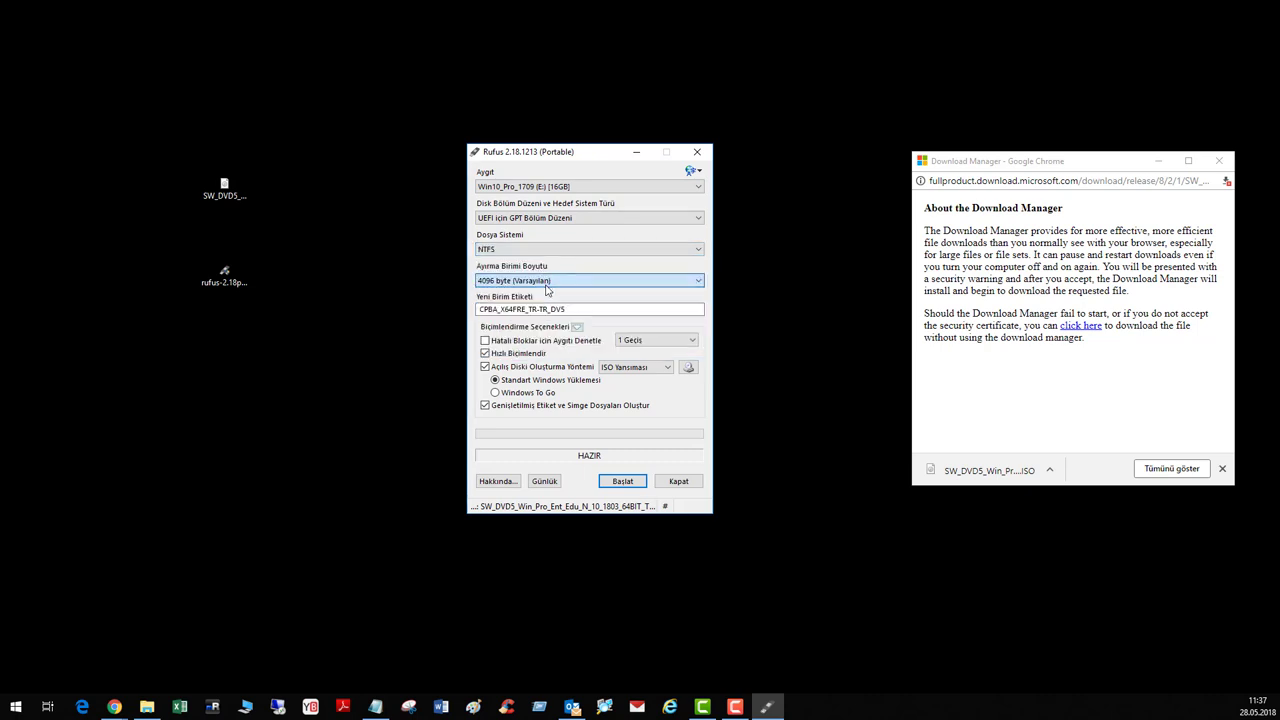
Try the UEFI için MBR Bölüm Düzeni partition scheme and reload the Windows 10 1803 64BIT Turkish ISO from the desktop
{"action": "left_click", "coordinate": [557, 218]}
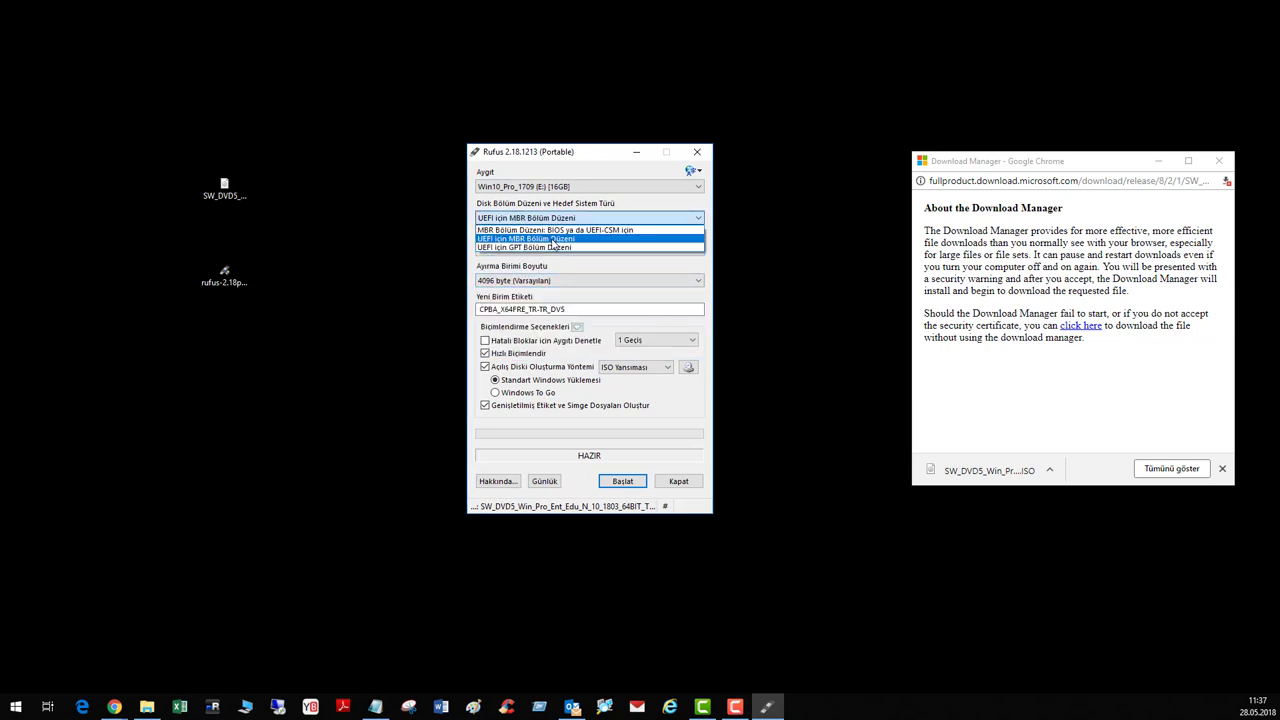
{"action": "left_click", "coordinate": [550, 238]}
{"action": "left_click", "coordinate": [687, 368]}
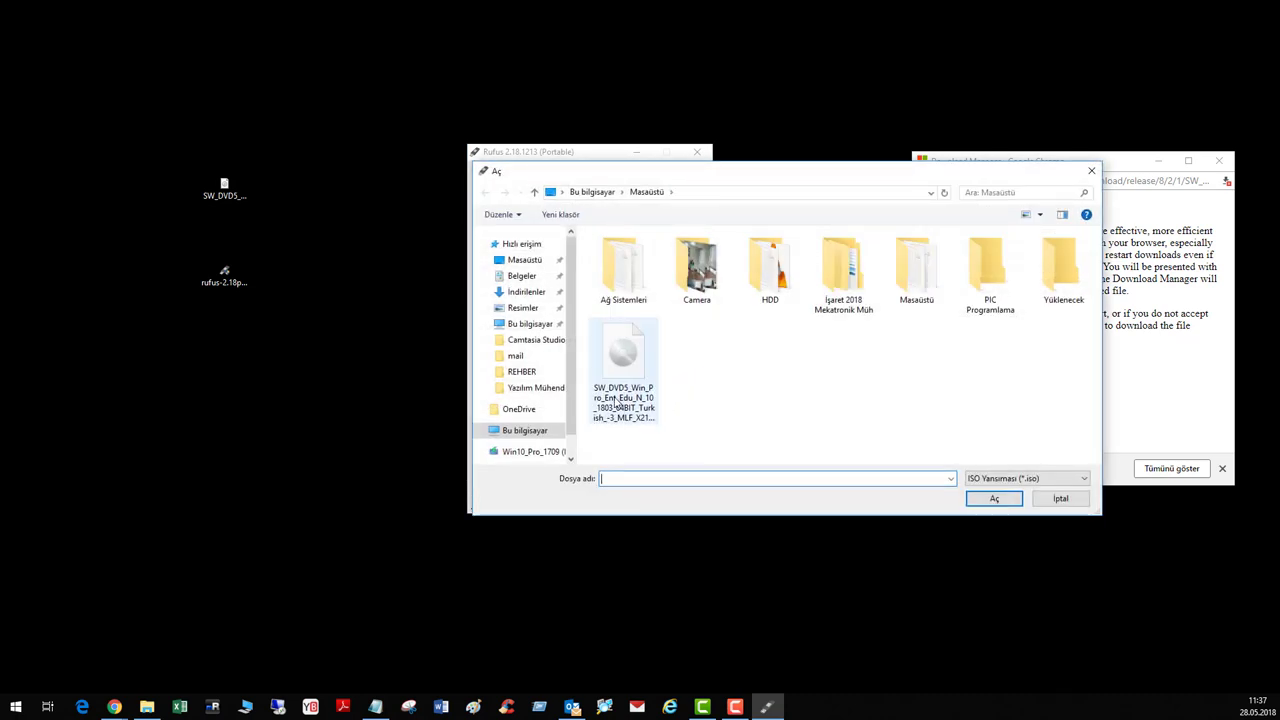
{"action": "double_click", "coordinate": [622, 380]}
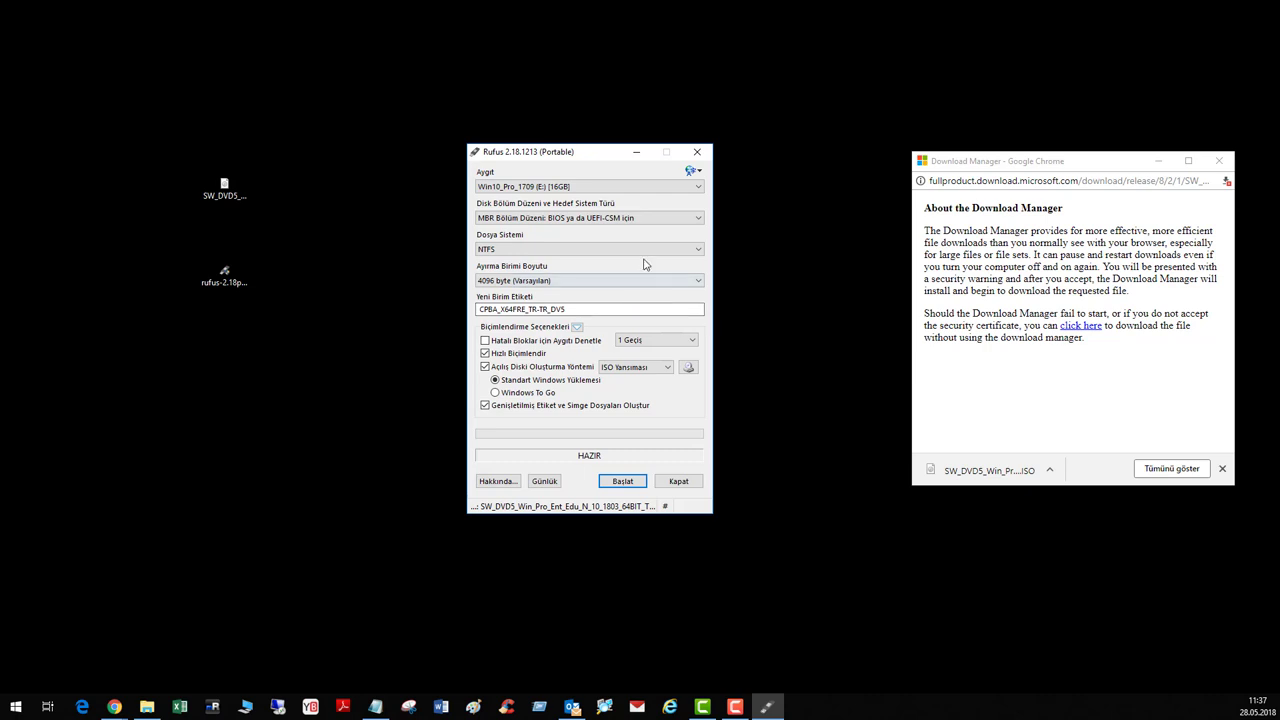
Close Rufus and relaunch it from the desktop's rufus-2.18p.exe to start with fresh settings
{"action": "left_click", "coordinate": [698, 155]}
{"action": "left_click", "coordinate": [245, 284]}
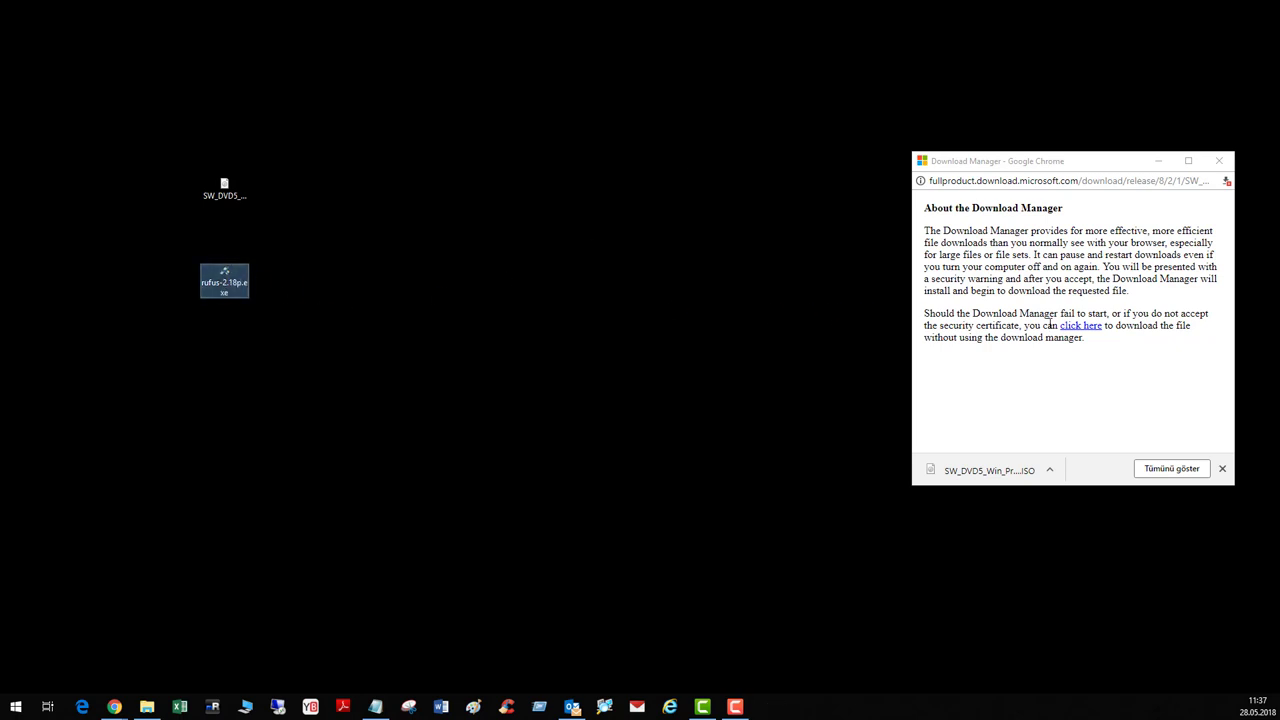
{"action": "left_click", "coordinate": [1050, 325]}
{"action": "left_click", "coordinate": [226, 280]}
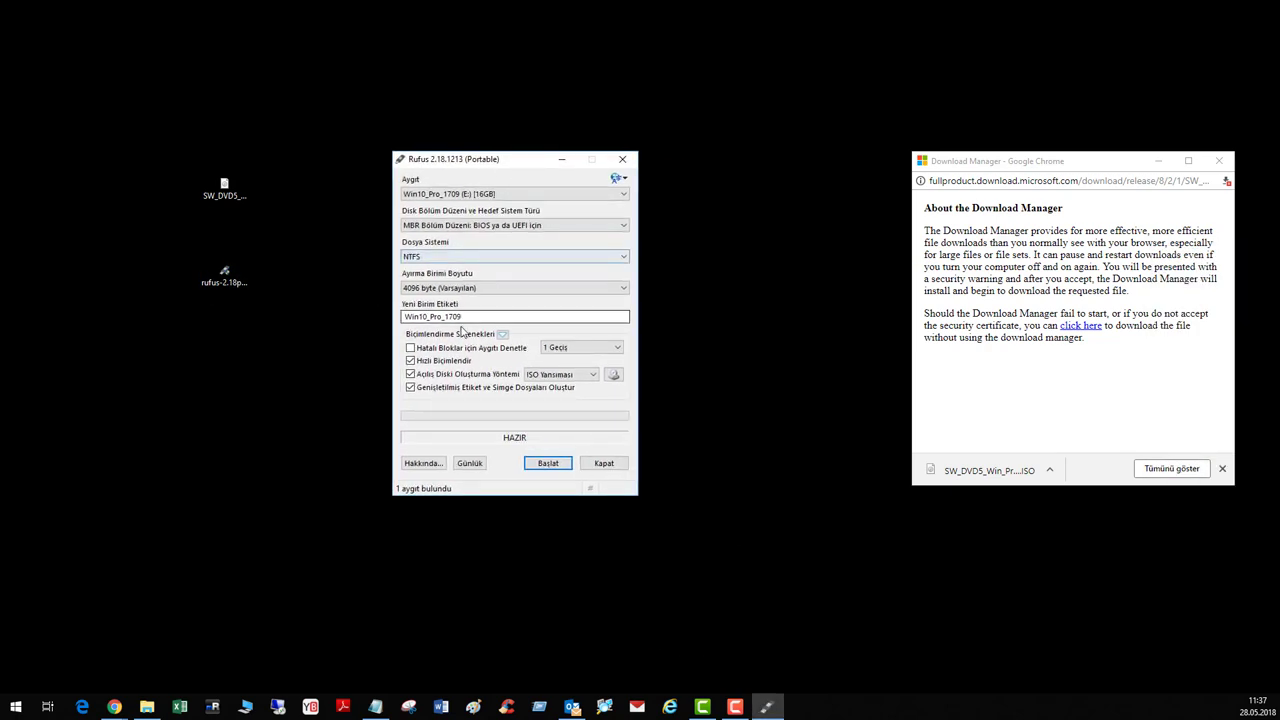
Load the SW_DVD5_Win_Pro_Ent_Edu_N_10_1803_64BIT_Turkish ISO from the desktop as the boot image
{"action": "left_click", "coordinate": [236, 210]}
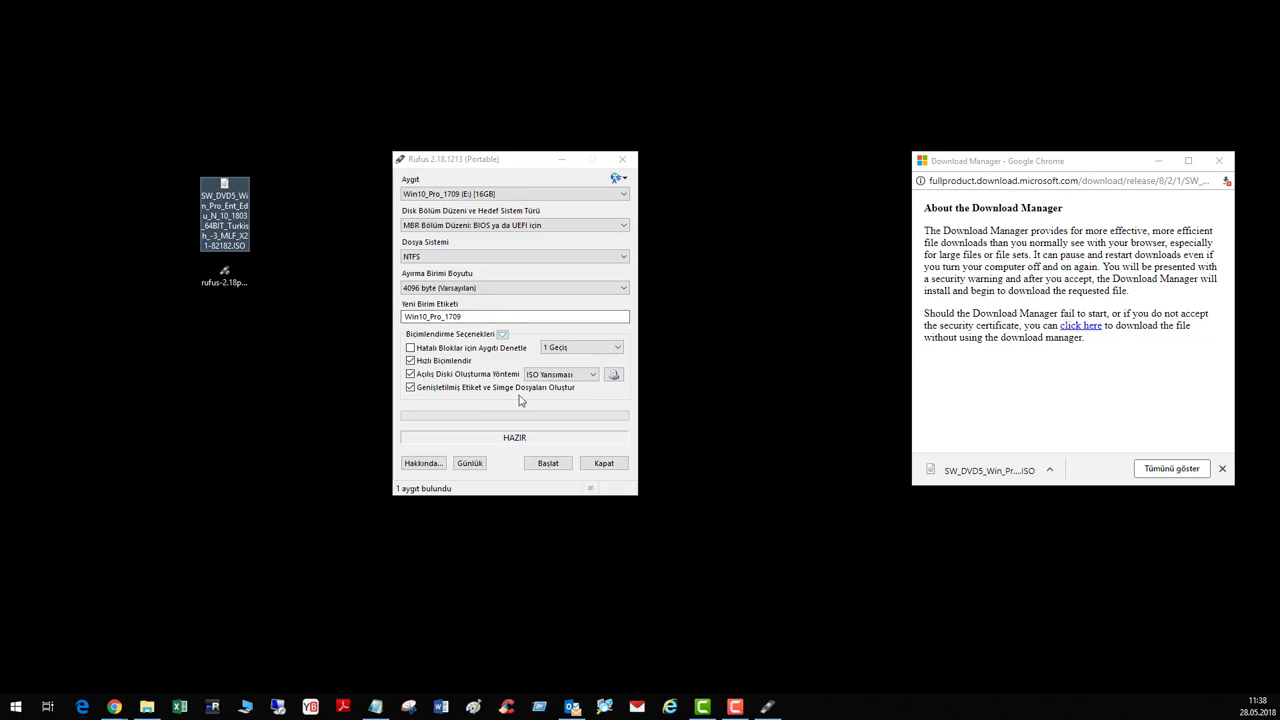
{"action": "left_click", "coordinate": [613, 375]}
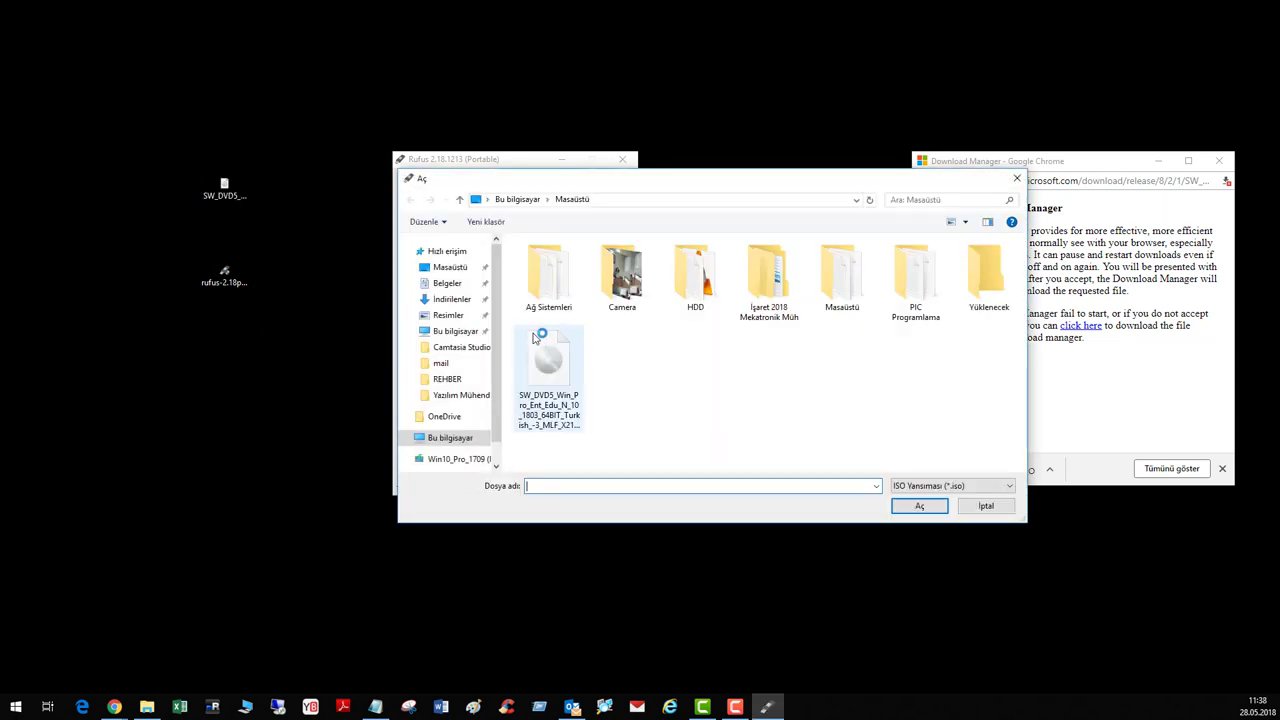
{"action": "double_click", "coordinate": [540, 350]}
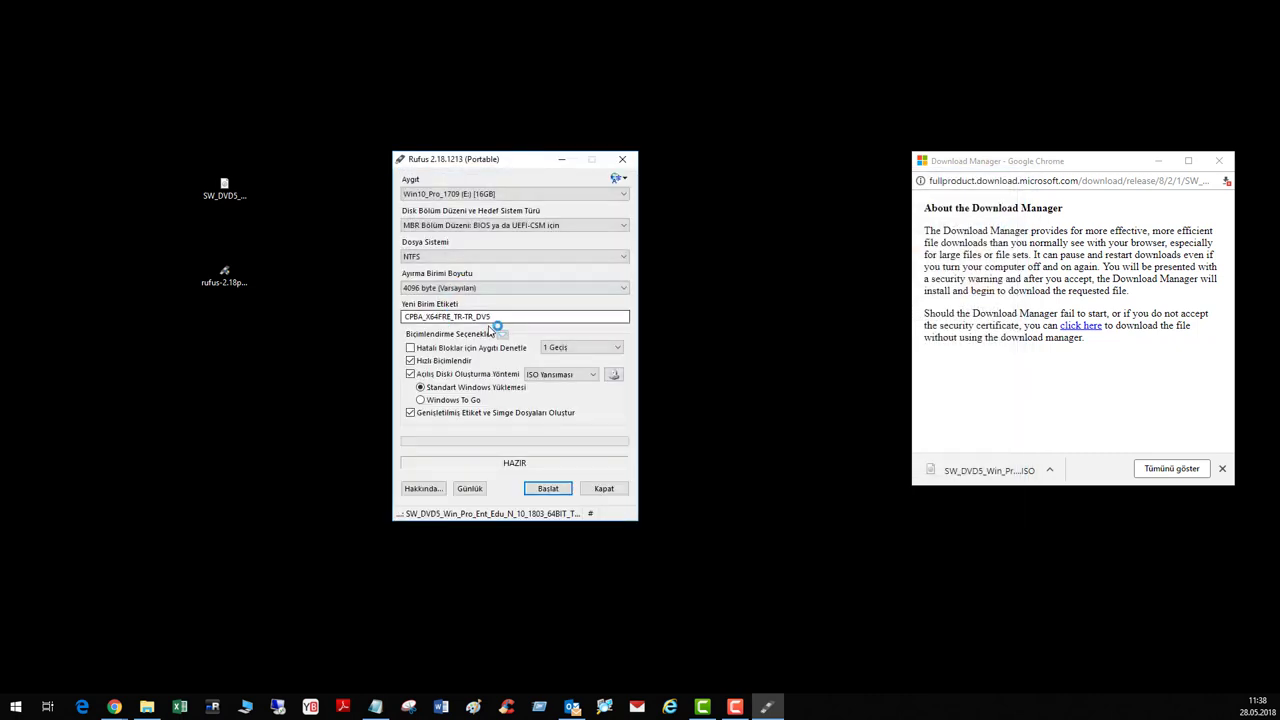
{"action": "left_click", "coordinate": [613, 377]}
{"action": "double_click", "coordinate": [555, 355]}
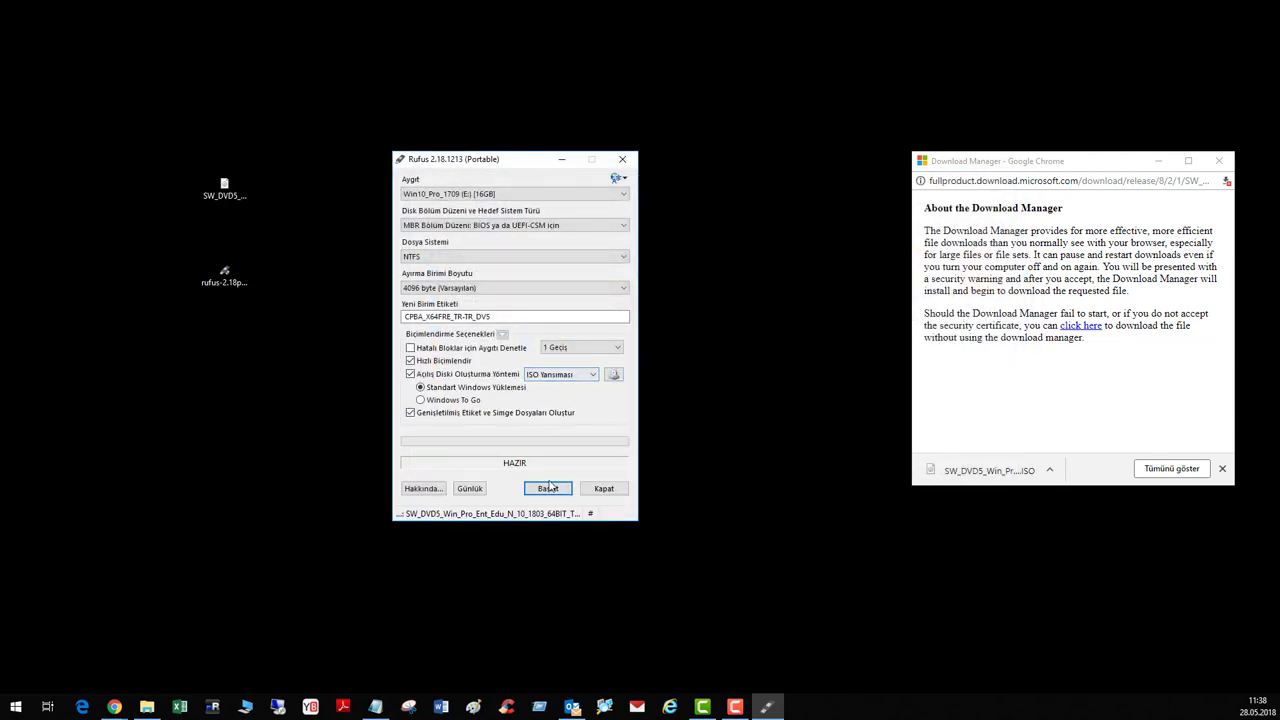
Set the new volume label to Win10_64_Pro_1803_Tr
{"action": "double_click", "coordinate": [505, 318]}
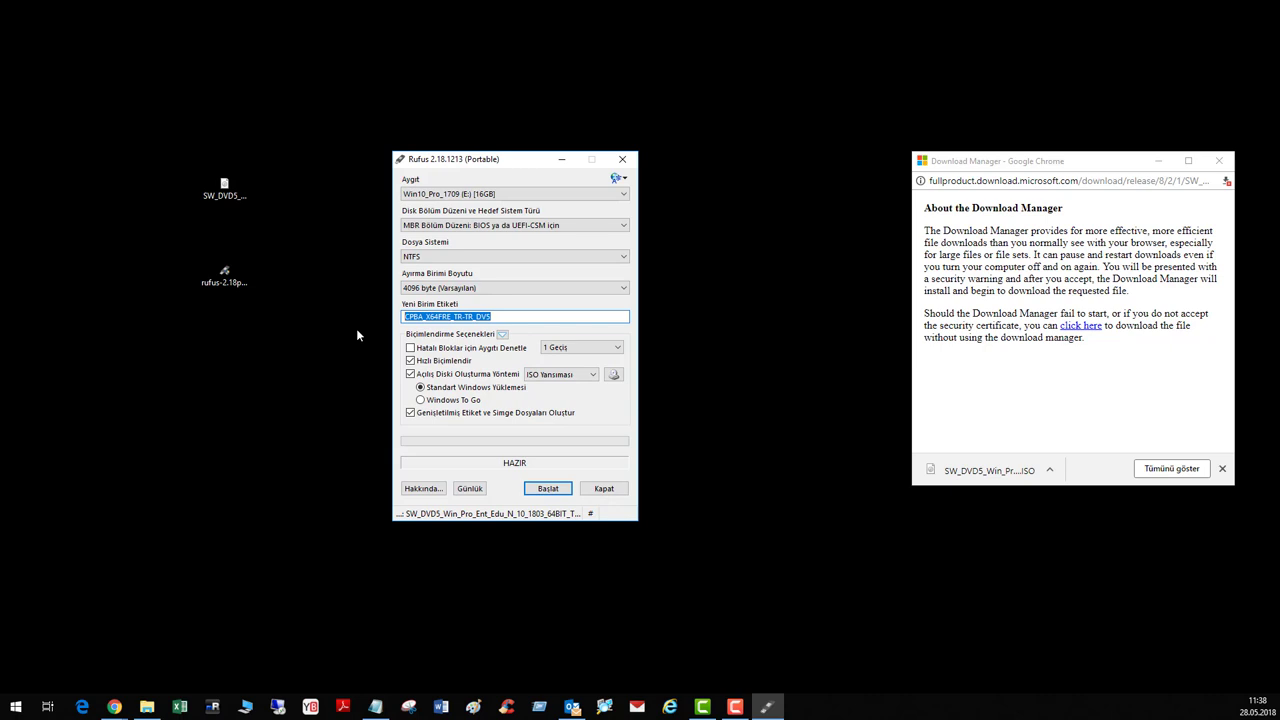
{"action": "type", "text": "Win10_64_1803"}
{"action": "left_click", "coordinate": [231, 207]}
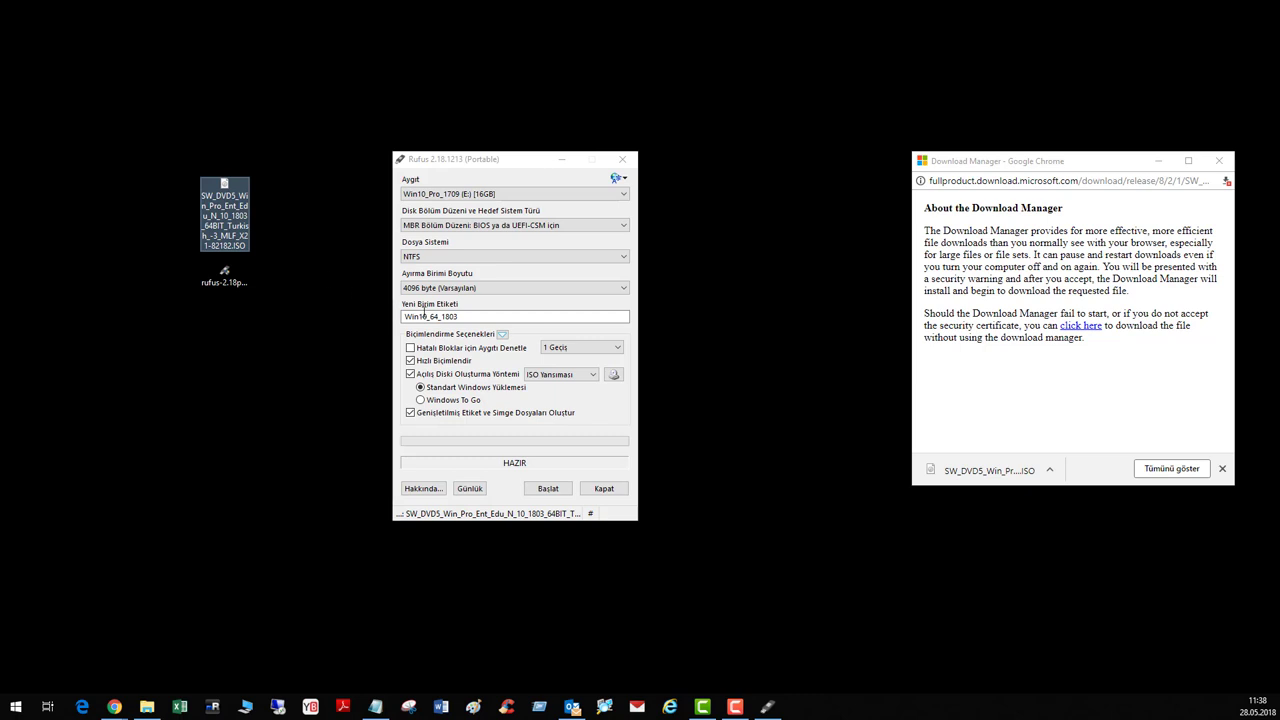
{"action": "left_click", "coordinate": [455, 316]}
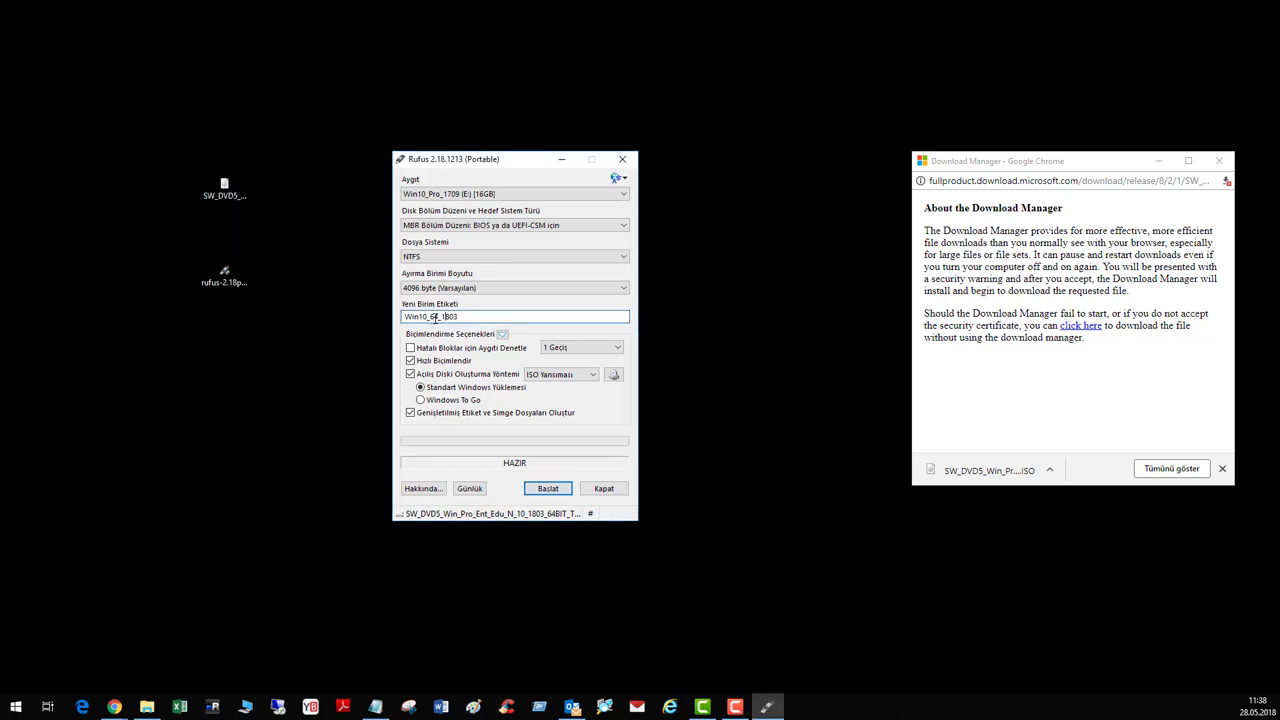
{"action": "type", "text": "Pro_"}
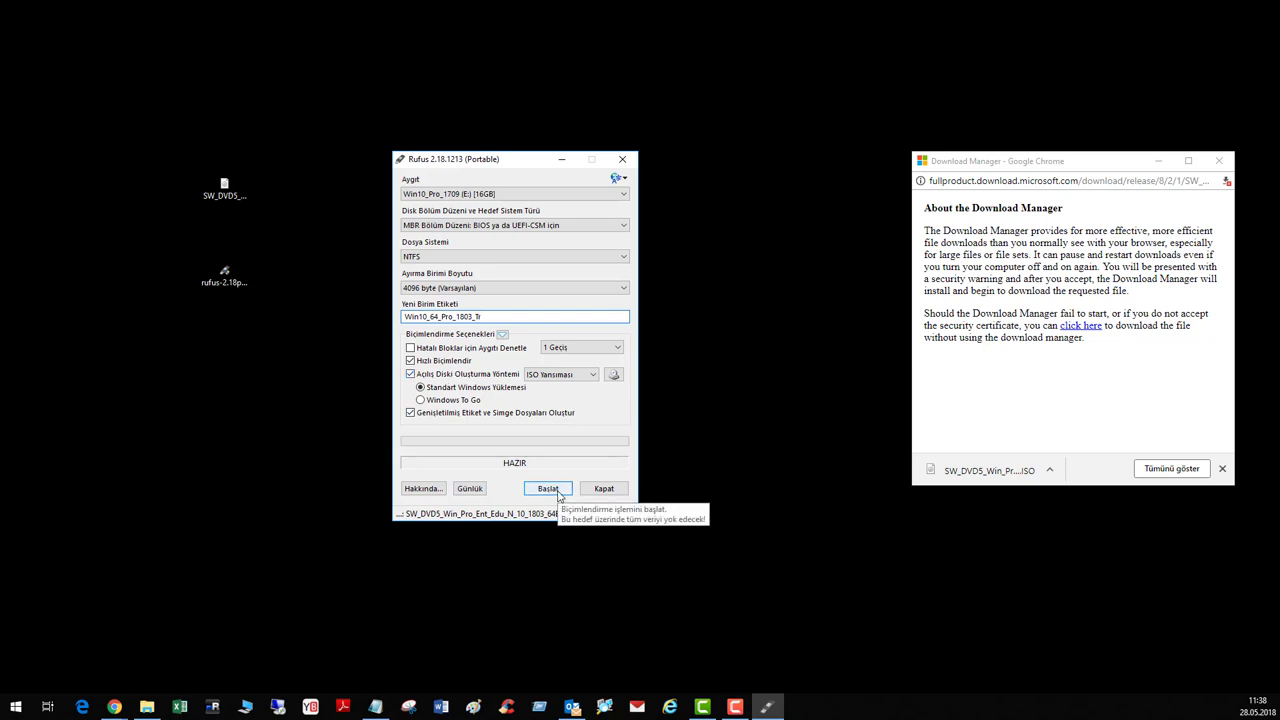
Review the partition scheme, file system, allocation unit size, volume label and target device settings
{"action": "left_click", "coordinate": [466, 225]}
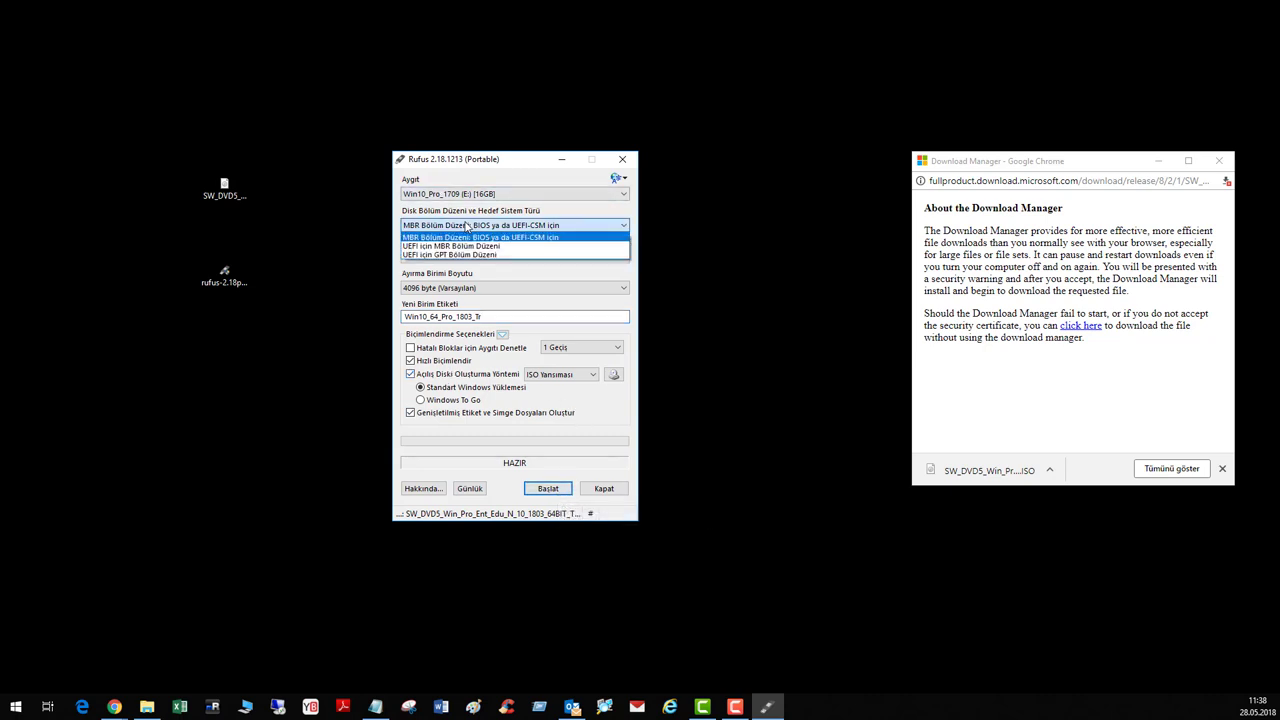
{"action": "left_click", "coordinate": [549, 242]}
{"action": "left_click", "coordinate": [505, 256]}
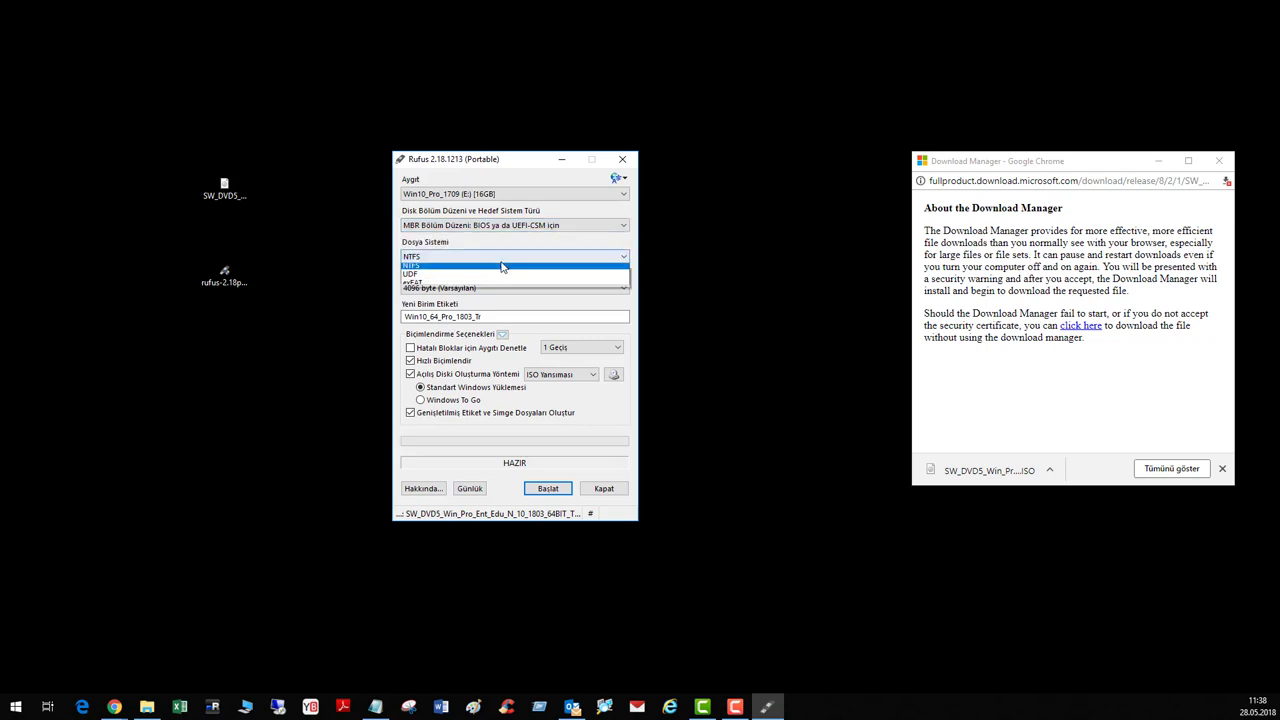
{"action": "left_click", "coordinate": [503, 264]}
{"action": "left_click", "coordinate": [478, 288]}
{"action": "left_click", "coordinate": [470, 322]}
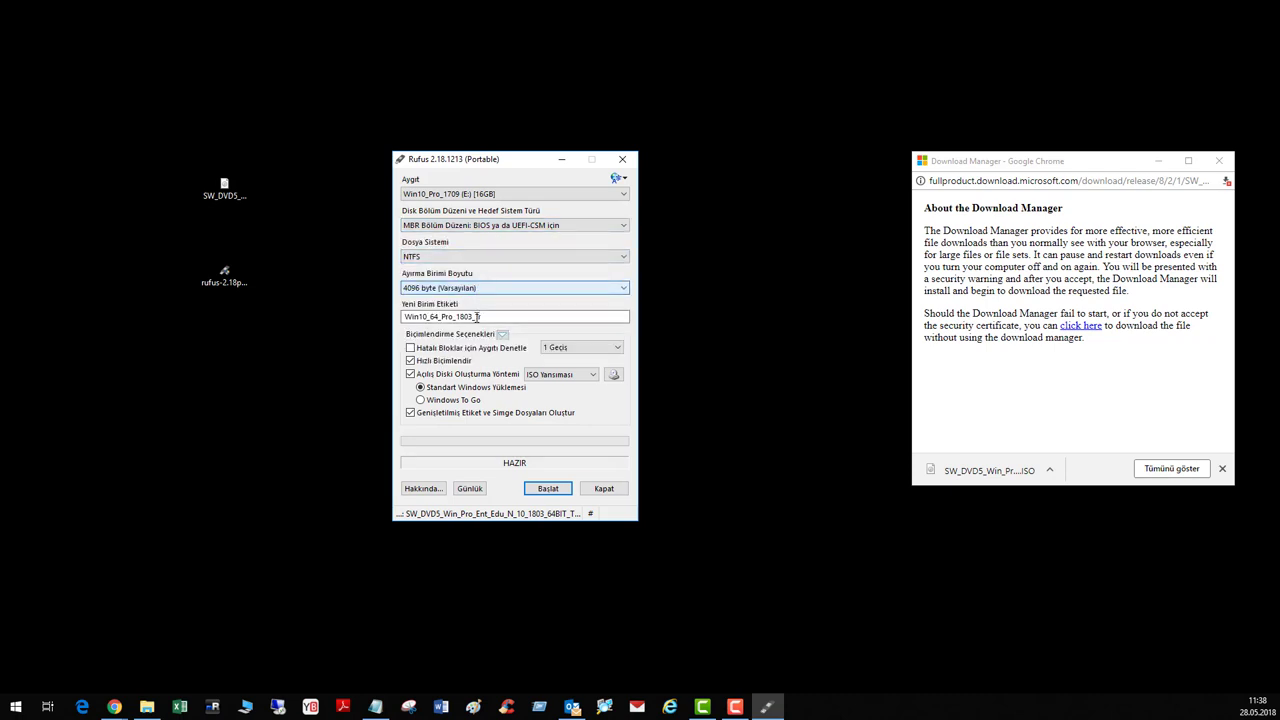
{"action": "double_click", "coordinate": [445, 316]}
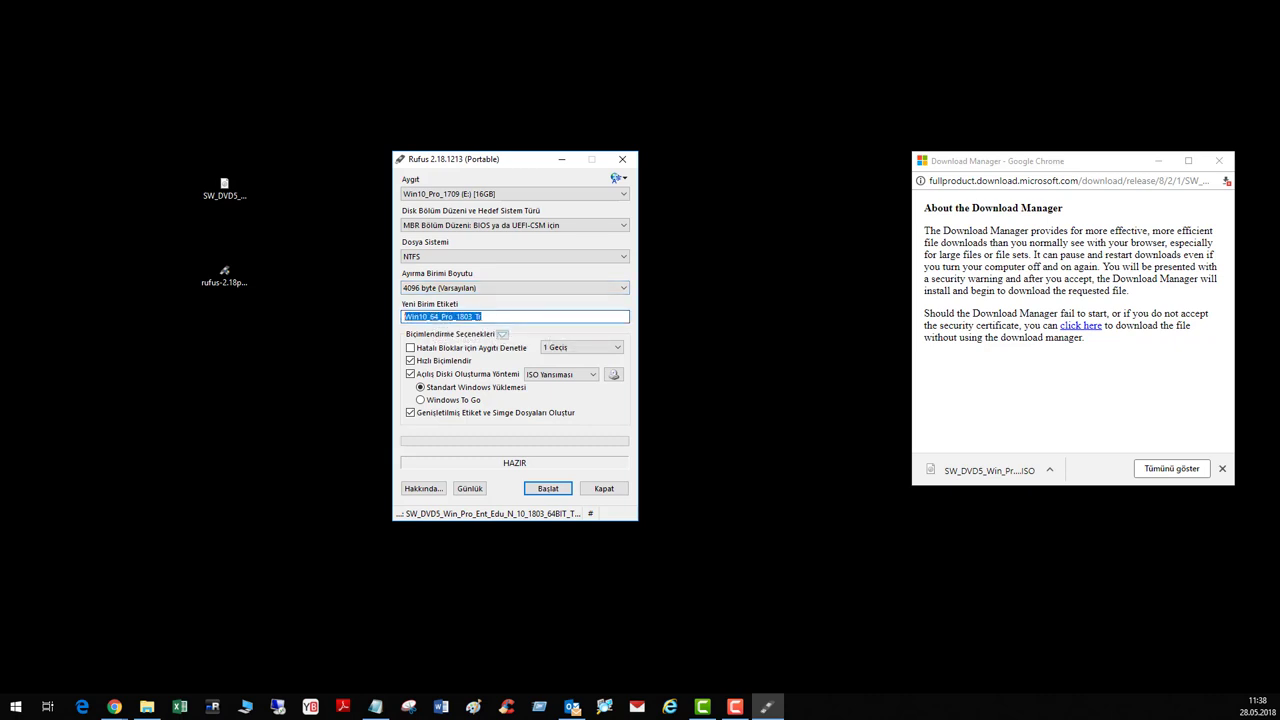
{"action": "left_click", "coordinate": [486, 194]}
{"action": "left_click", "coordinate": [486, 205]}
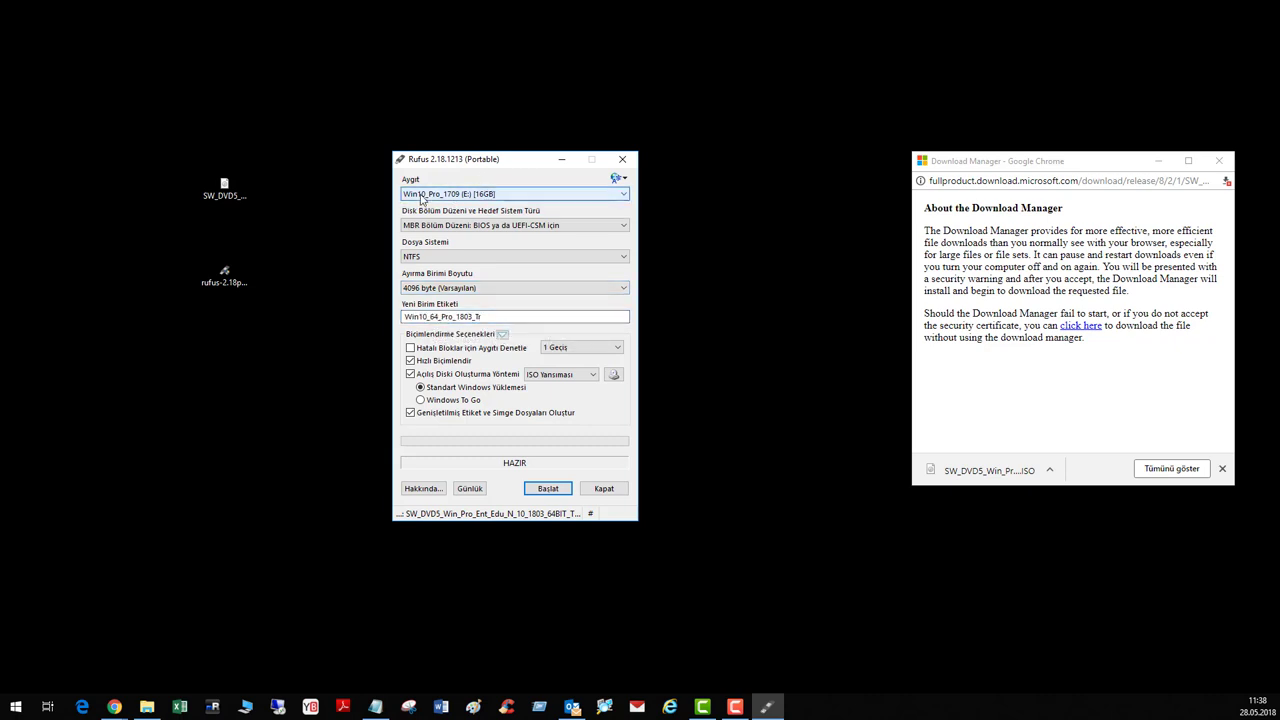
Start creating the bootable USB drive and agree to erase all data on the 16 GB device
{"action": "left_click", "coordinate": [548, 488]}
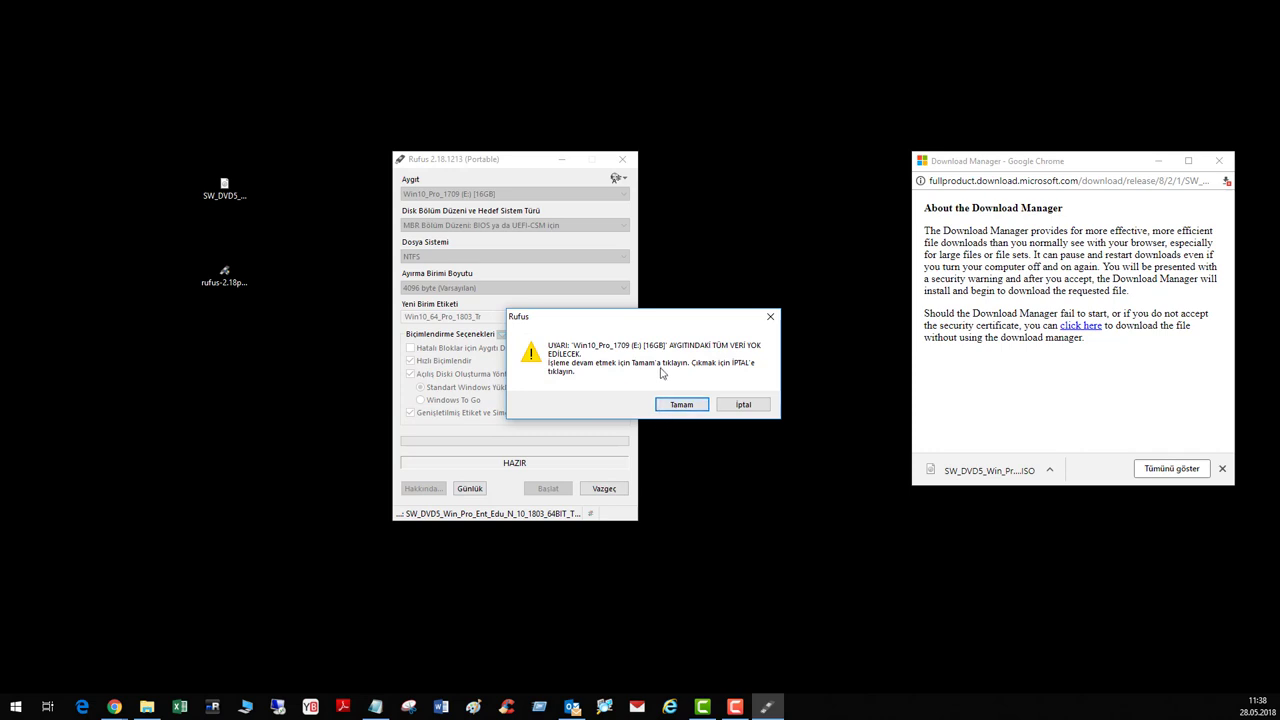
{"action": "left_click", "coordinate": [697, 406]}
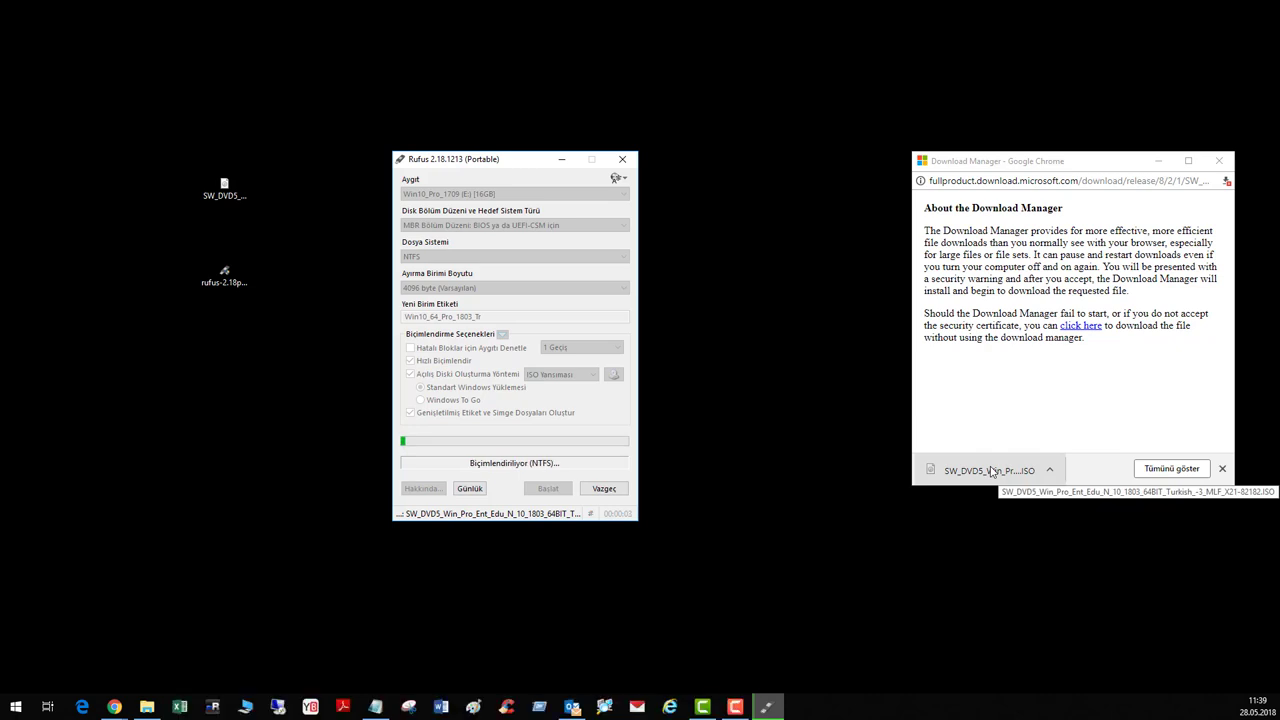
Close the Download Manager window and switch to the Chrome window showing the Rufus website
{"action": "left_click", "coordinate": [1218, 160]}
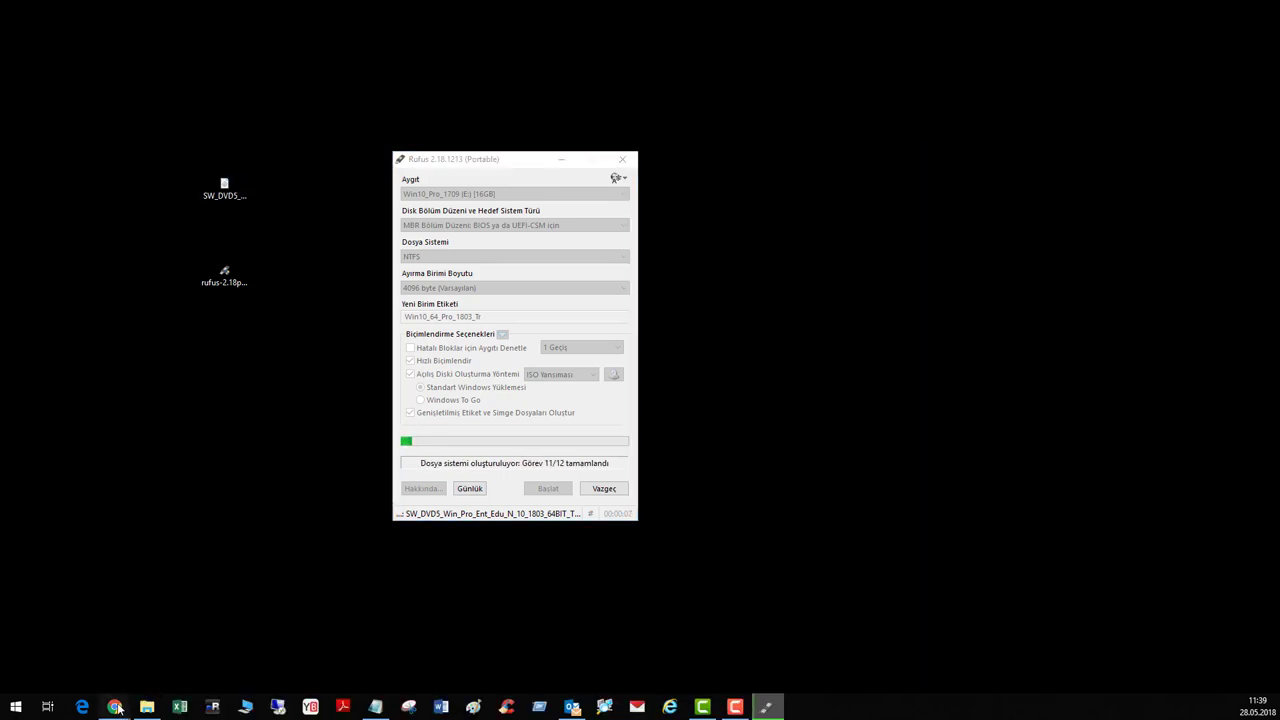
{"action": "mouse_move", "coordinate": [114, 706]}
{"action": "mouse_move", "coordinate": [184, 662]}
{"action": "left_click", "coordinate": [233, 642]}
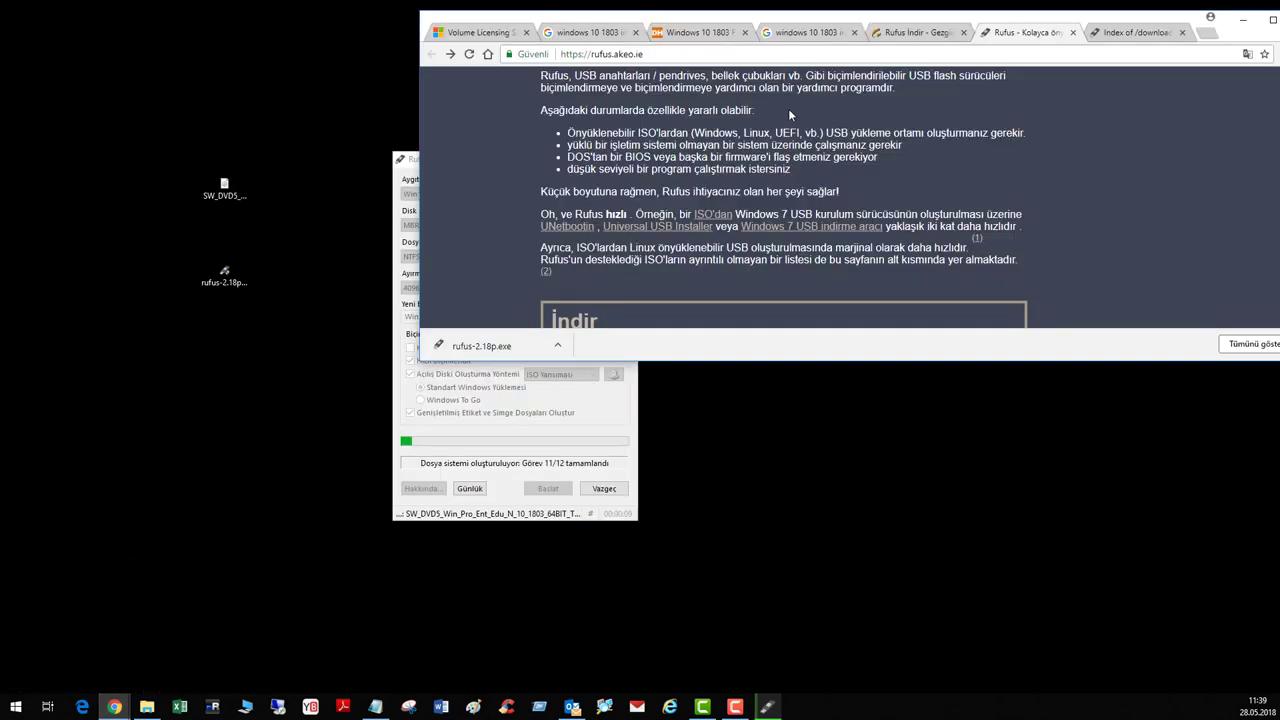
Move the Rufus window clear of the browser and place the ISO and Rufus desktop icons side by side above it
{"action": "left_click", "coordinate": [399, 158]}
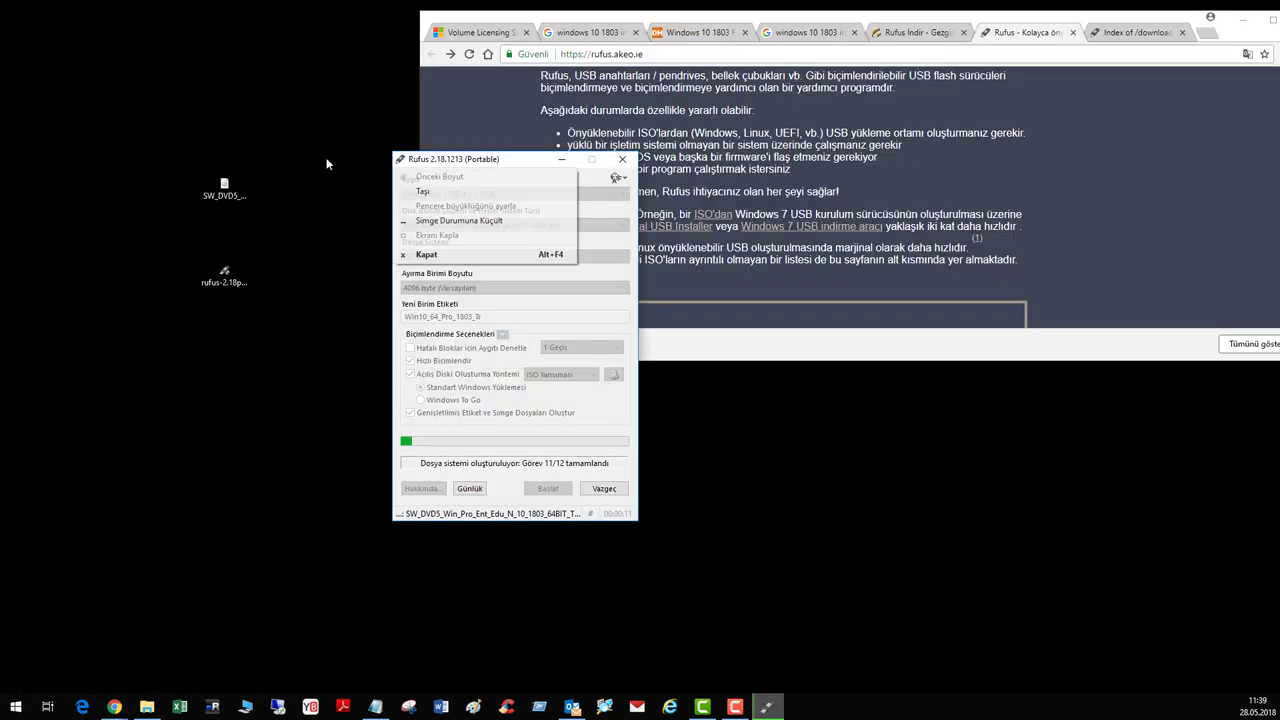
{"action": "left_click", "coordinate": [429, 189]}
{"action": "left_click_drag", "start_coordinate": [243, 97], "coordinate": [209, 270]}
{"action": "left_click_drag", "start_coordinate": [218, 200], "coordinate": [64, 56]}
{"action": "left_click_drag", "start_coordinate": [233, 281], "coordinate": [133, 64]}
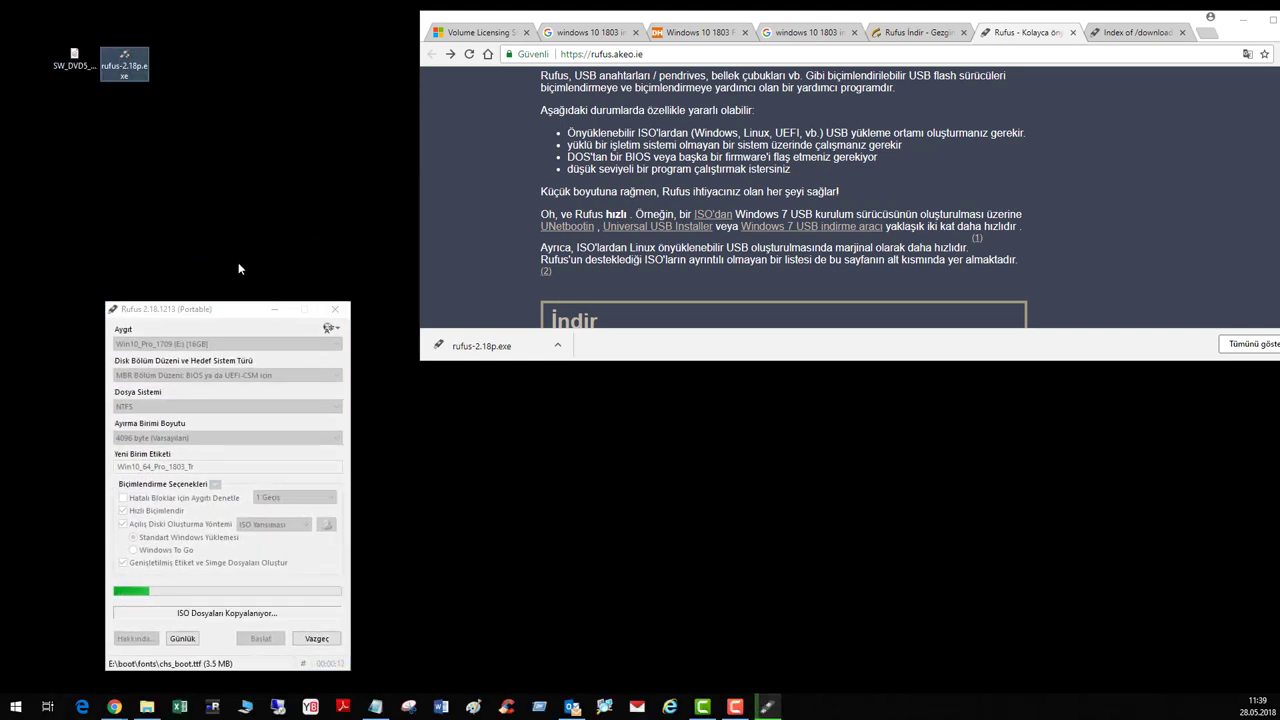
{"action": "left_click_drag", "start_coordinate": [212, 310], "coordinate": [201, 179]}
{"action": "left_click", "coordinate": [125, 60]}
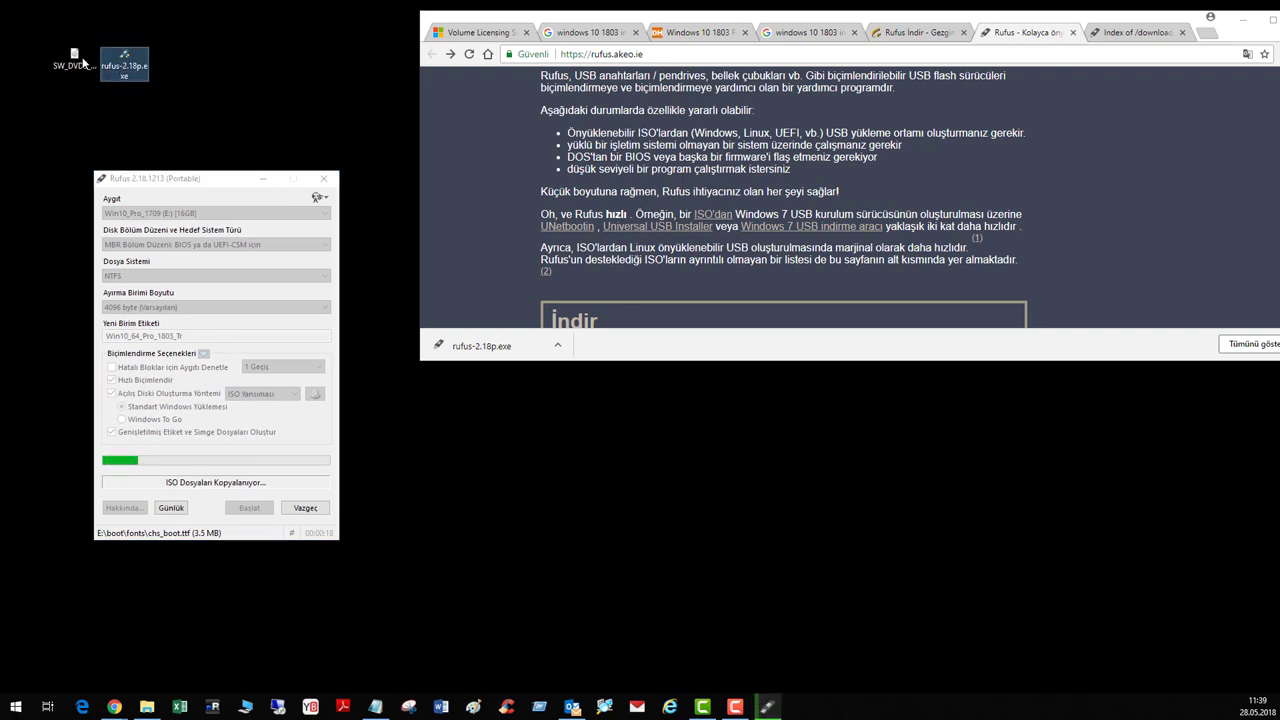
{"action": "left_click", "coordinate": [75, 62]}
{"action": "left_click", "coordinate": [122, 62]}
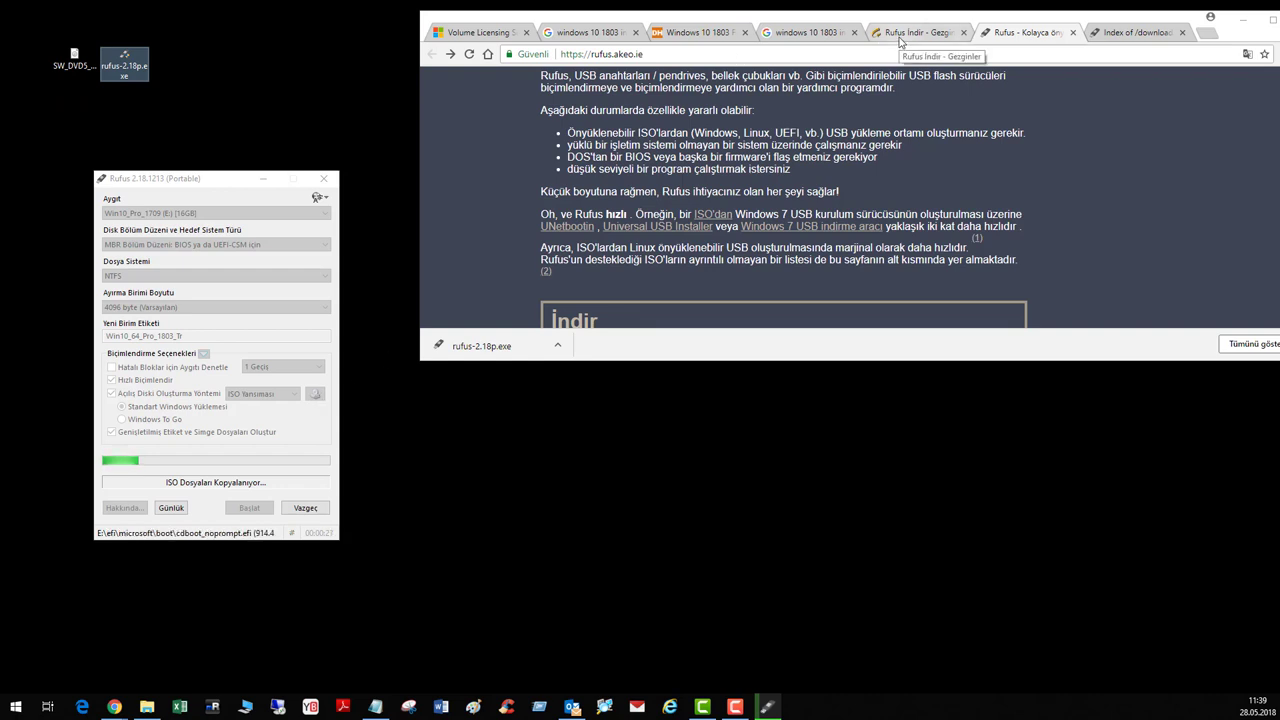
Revisit the Gezginler Rufus page, and refine the Google search to "windows 10 64 bit 1803 indir"
{"action": "left_click", "coordinate": [899, 40]}
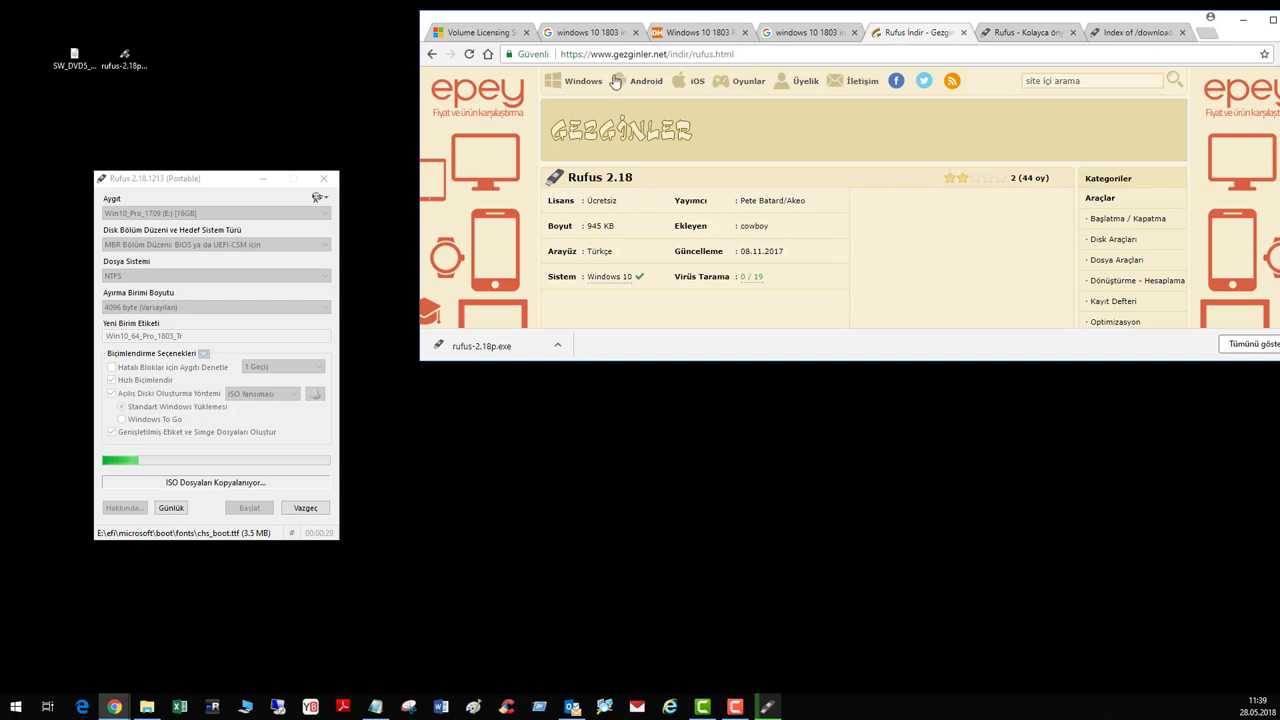
{"action": "left_click", "coordinate": [800, 39]}
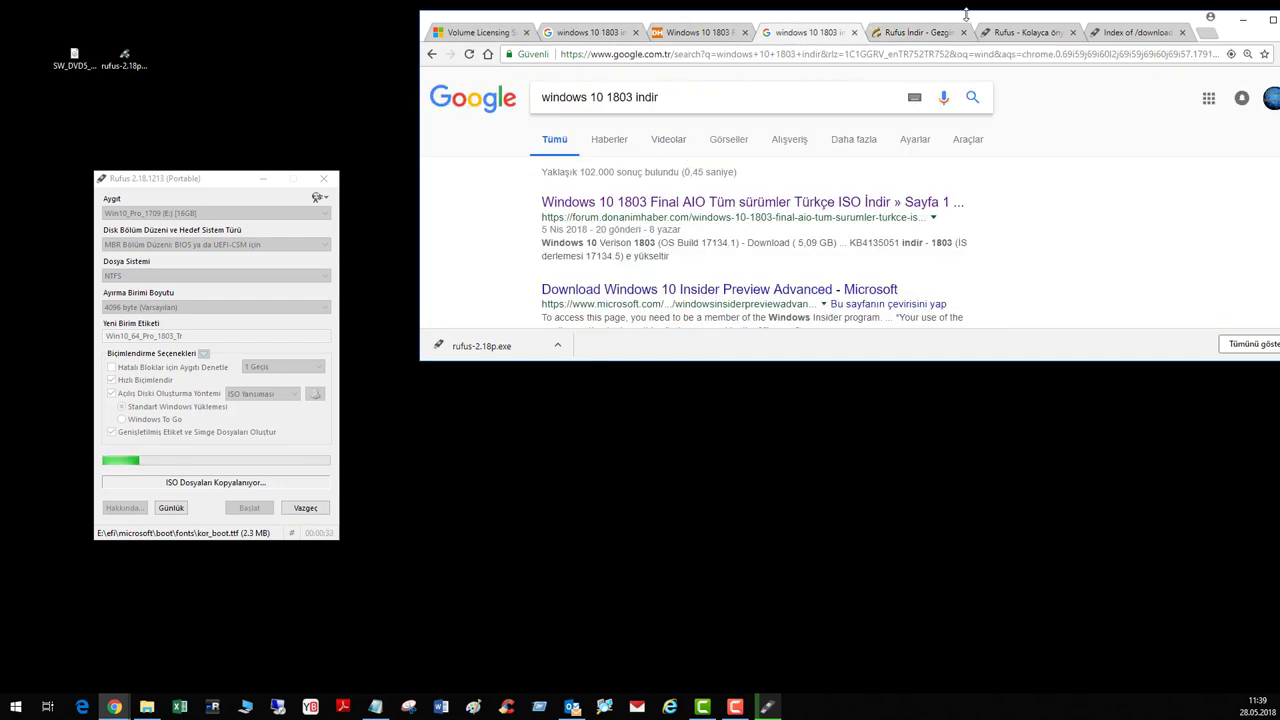
{"action": "double_click", "coordinate": [597, 99]}
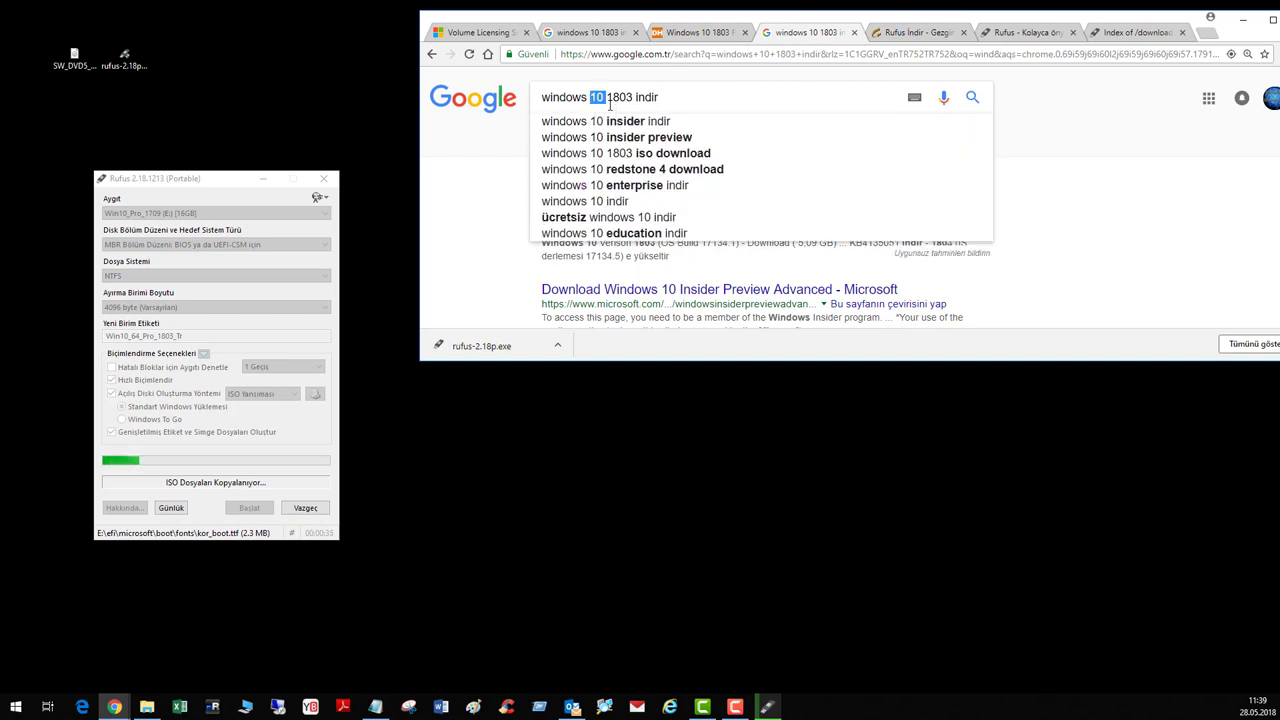
{"action": "type", "text": "64"}
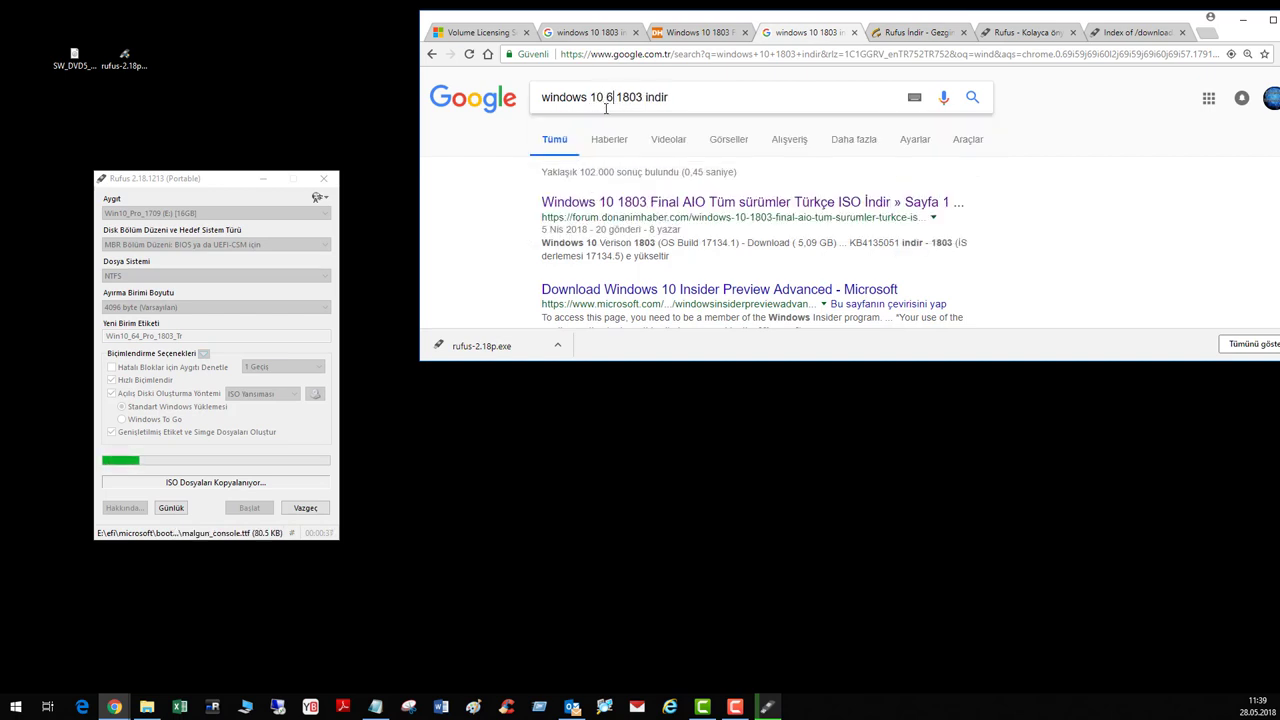
{"action": "type", "text": " bi"}
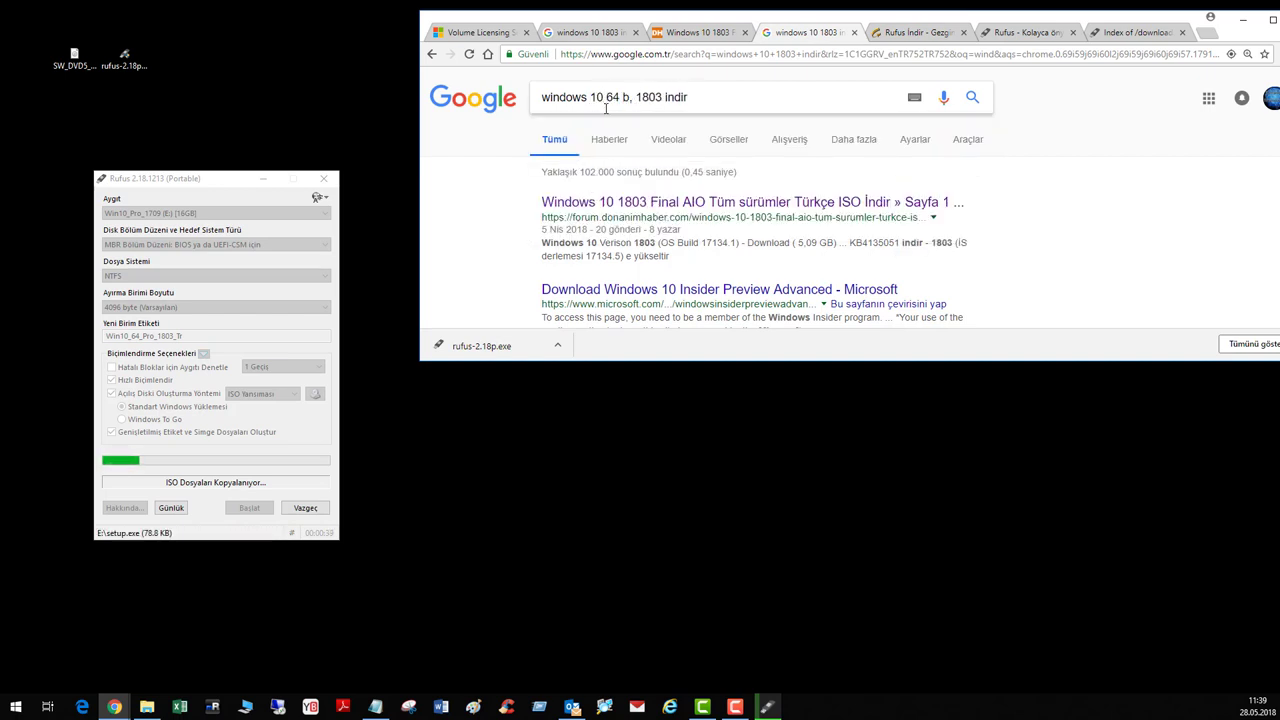
{"action": "type", "text": "t"}
{"action": "key", "text": "Return"}
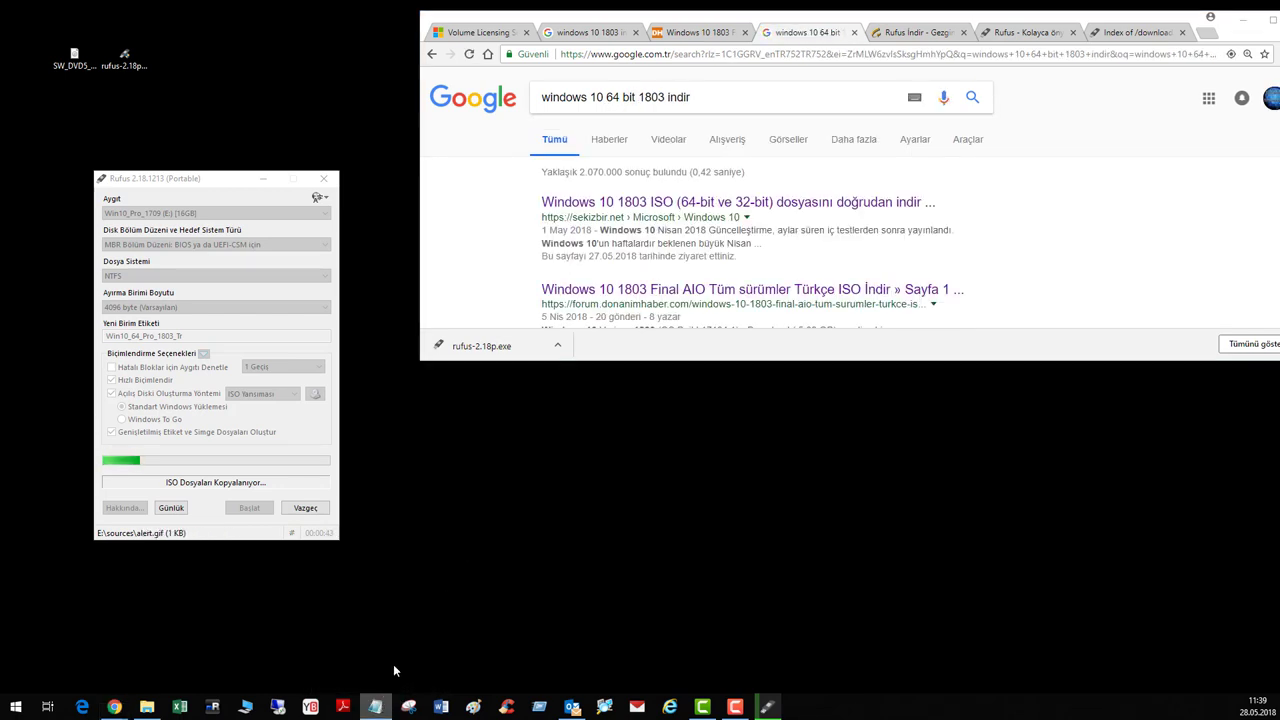
Open a new blank Notepad document and write "win 10 64 bit 1803" and "Rufus programı" on separate lines
{"action": "right_click", "coordinate": [384, 705]}
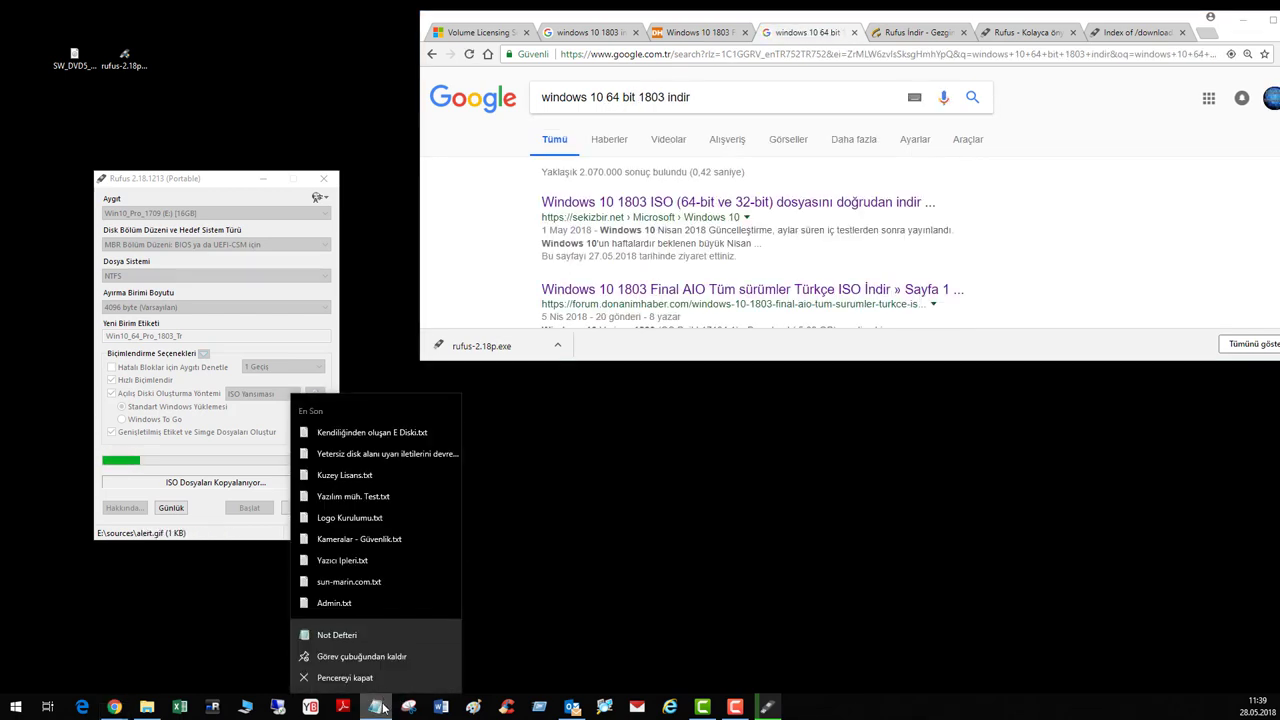
{"action": "left_click", "coordinate": [387, 632]}
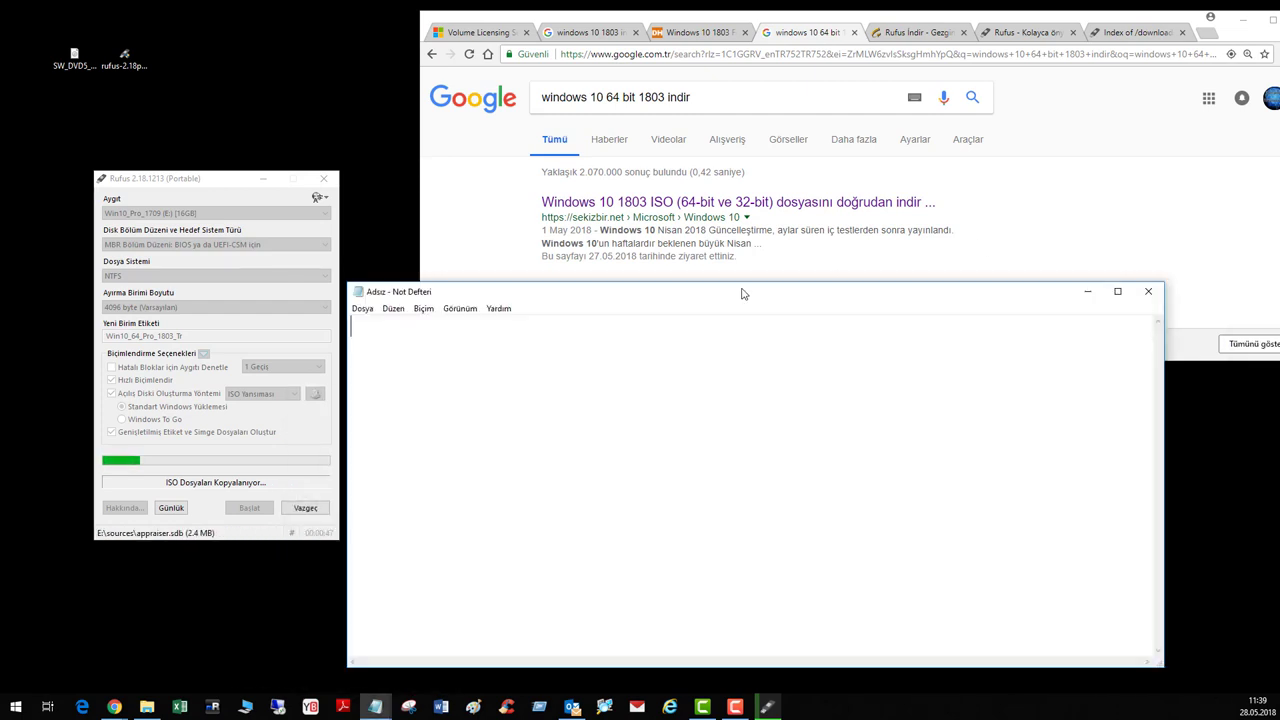
{"action": "type", "text": "win 10"}
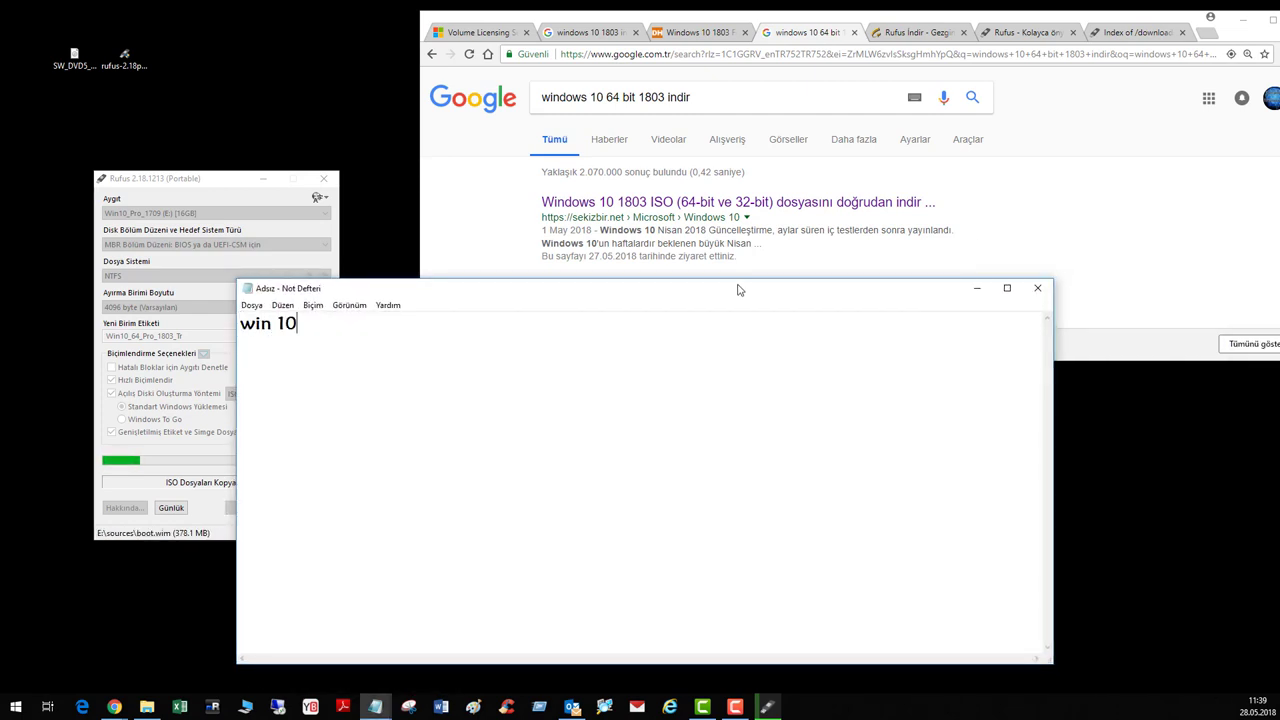
{"action": "type", "text": " 64 bit 1803"}
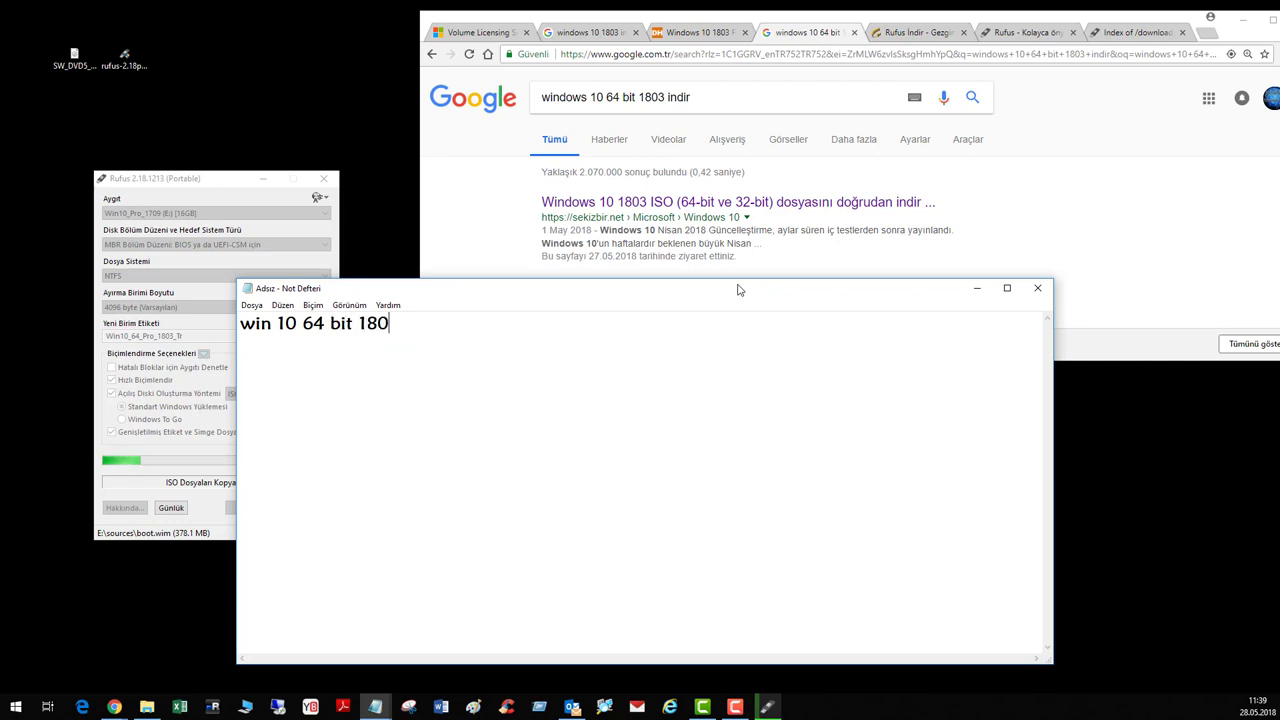
{"action": "key", "text": "Return"}
{"action": "type", "text": "Rufu"}
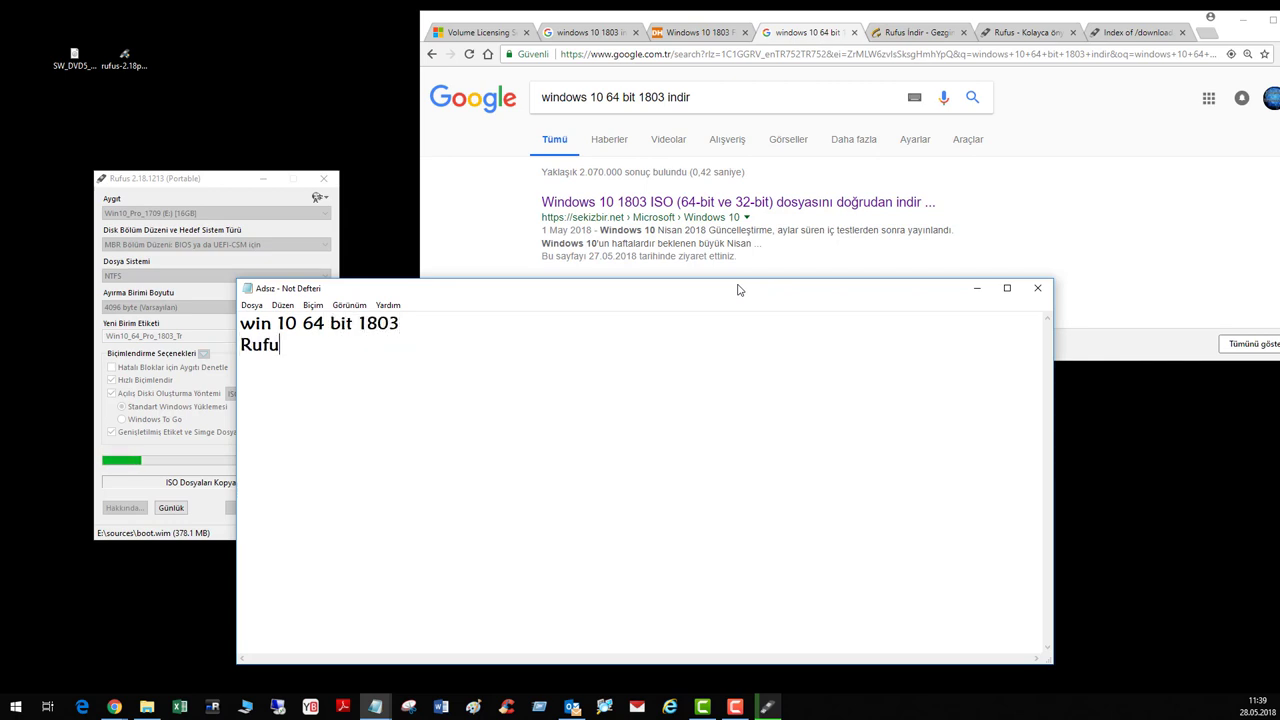
{"action": "type", "text": "s programı"}
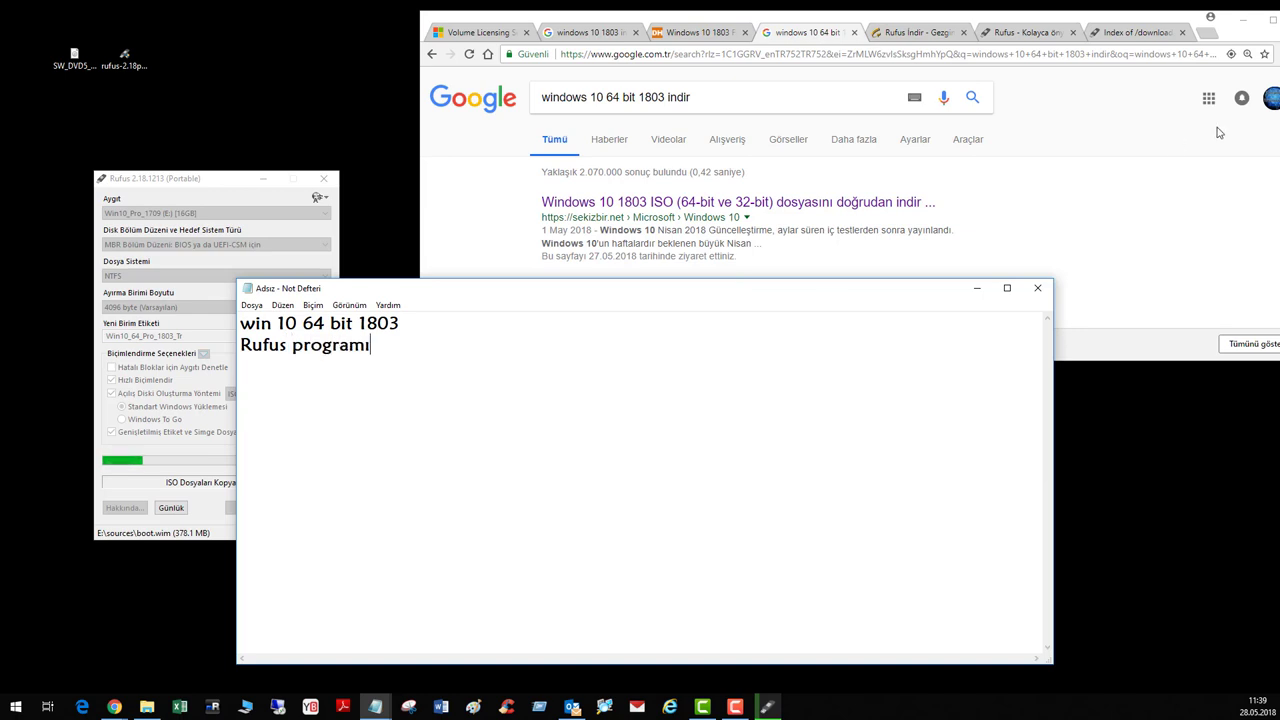
Minimize the Notepad and browser windows to reveal the desktop, and select the rufus-2.18p.exe file
{"action": "left_click", "coordinate": [977, 288]}
{"action": "left_click", "coordinate": [1241, 19]}
{"action": "left_click", "coordinate": [125, 60]}
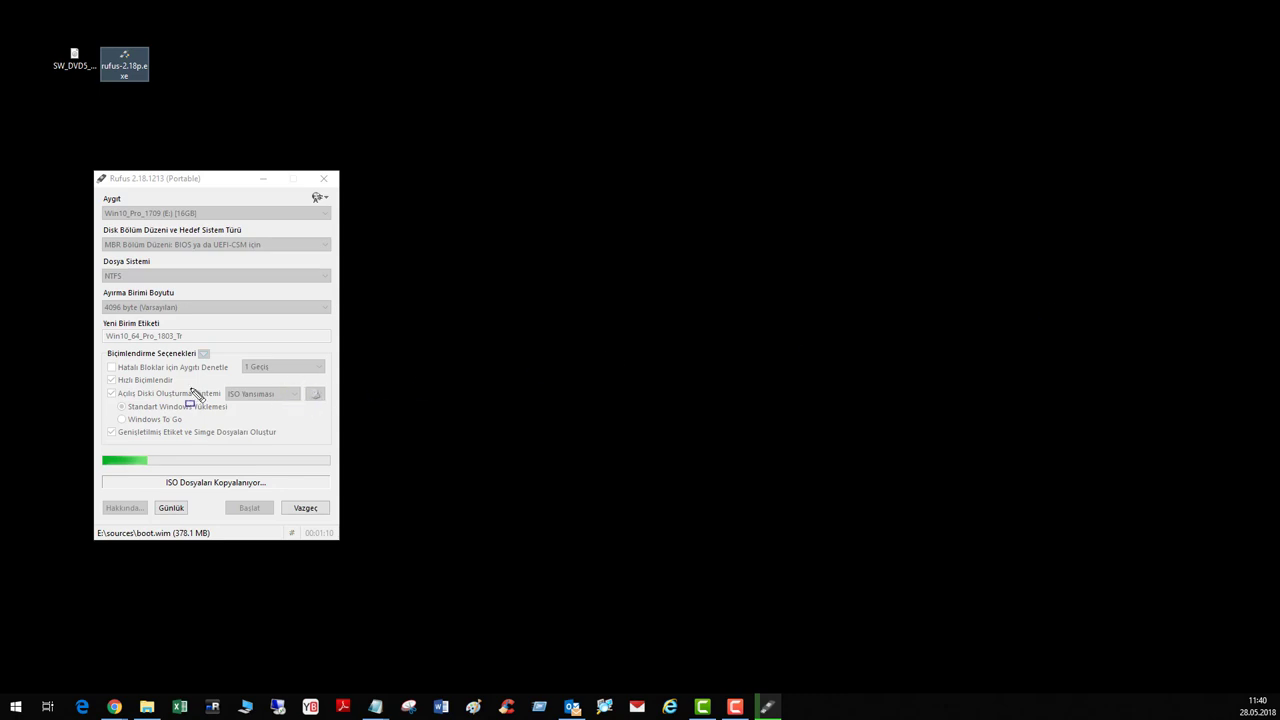
Review the Rufus boot method, device, partition scheme, file system, cluster size and volume label, marking them with the on-screen highlighter
{"action": "left_click_drag", "start_coordinate": [93, 389], "coordinate": [125, 406]}
{"action": "left_click_drag", "start_coordinate": [300, 383], "coordinate": [343, 408]}
{"action": "left_click_drag", "start_coordinate": [96, 194], "coordinate": [336, 220]}
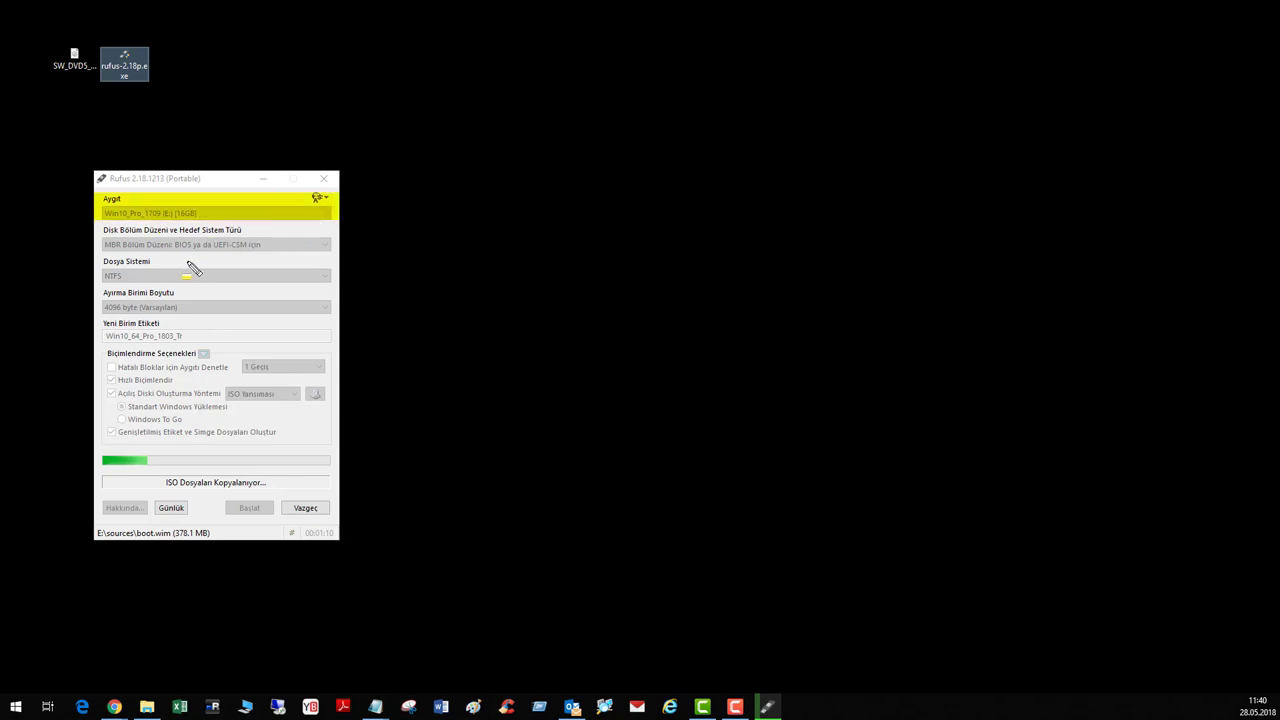
{"action": "mouse_move", "coordinate": [97, 321]}
{"action": "left_mouse_down"}
{"action": "mouse_move", "coordinate": [236, 350]}
{"action": "mouse_move", "coordinate": [337, 348]}
{"action": "left_mouse_up"}
{"action": "left_click_drag", "start_coordinate": [96, 194], "coordinate": [352, 230]}
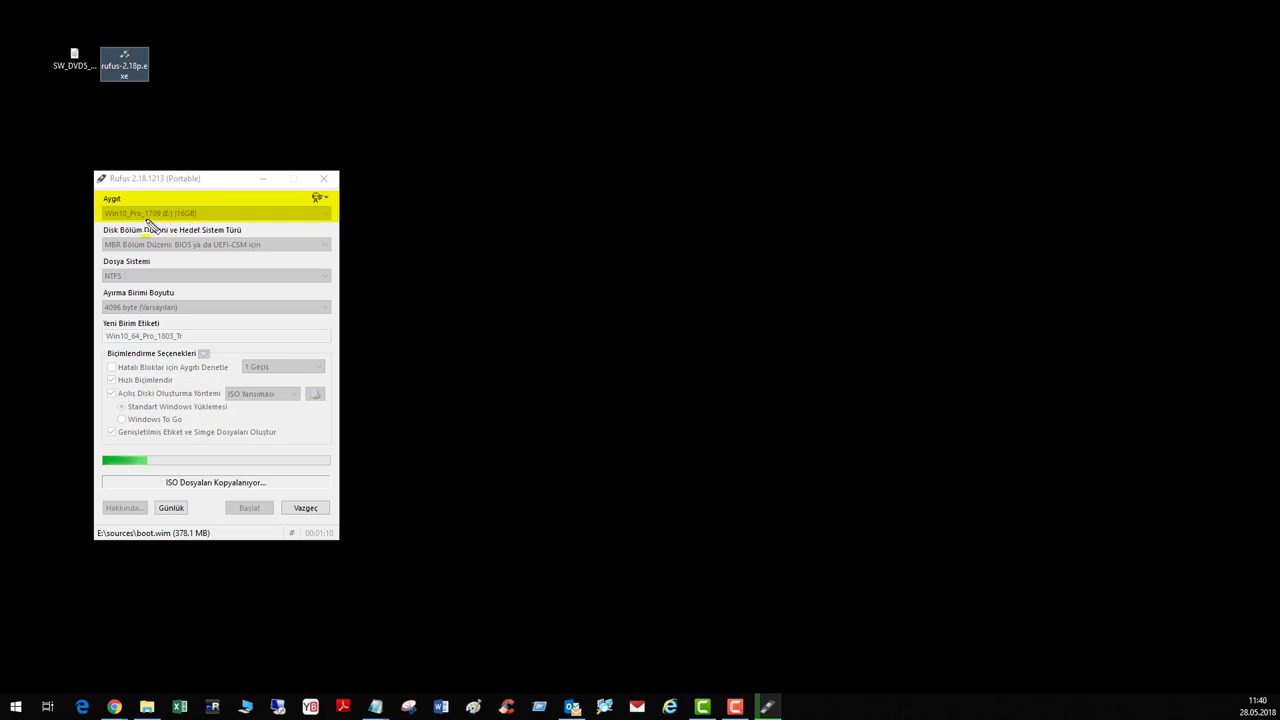
{"action": "left_click_drag", "start_coordinate": [330, 218], "coordinate": [337, 205]}
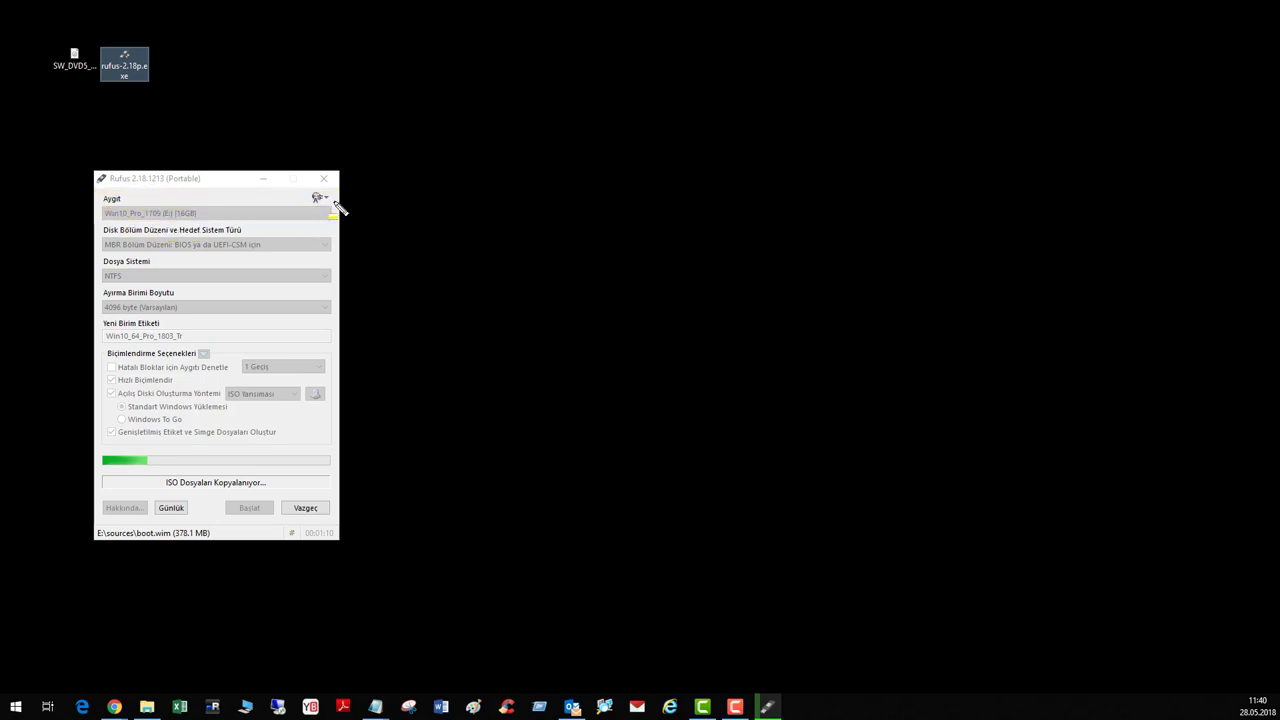
{"action": "left_click", "coordinate": [102, 231]}
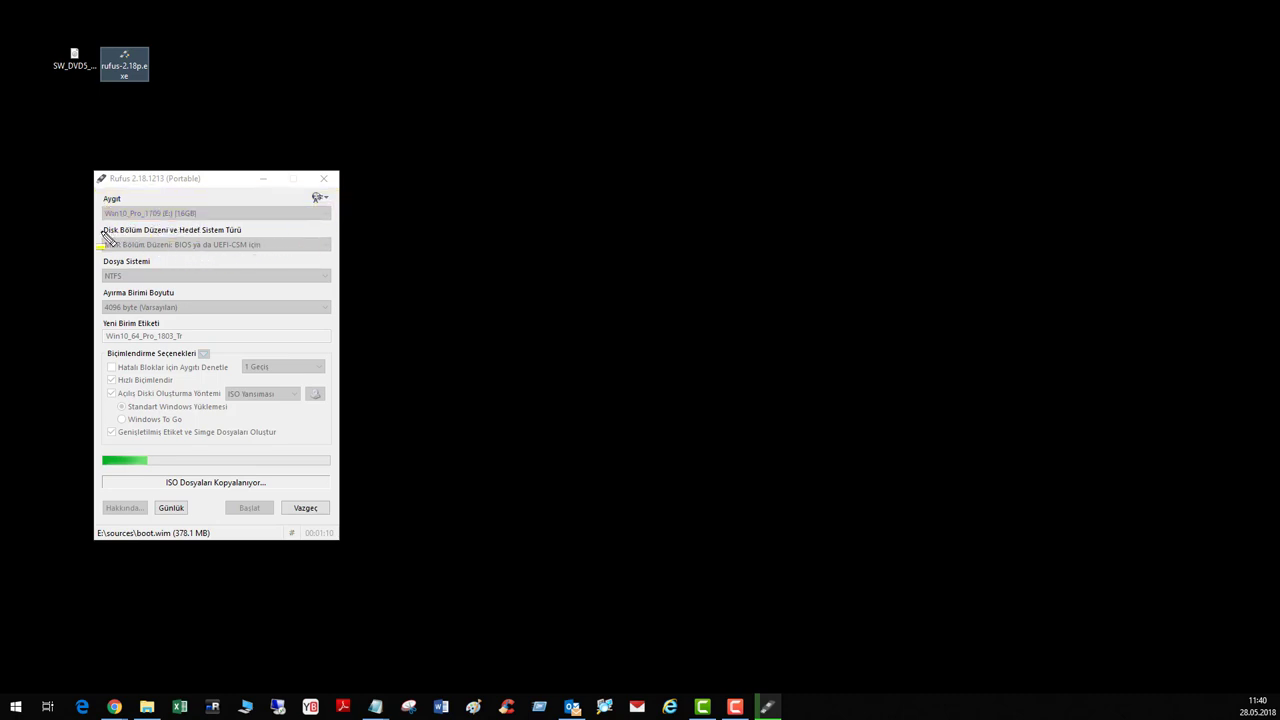
{"action": "left_click_drag", "start_coordinate": [105, 236], "coordinate": [343, 266]}
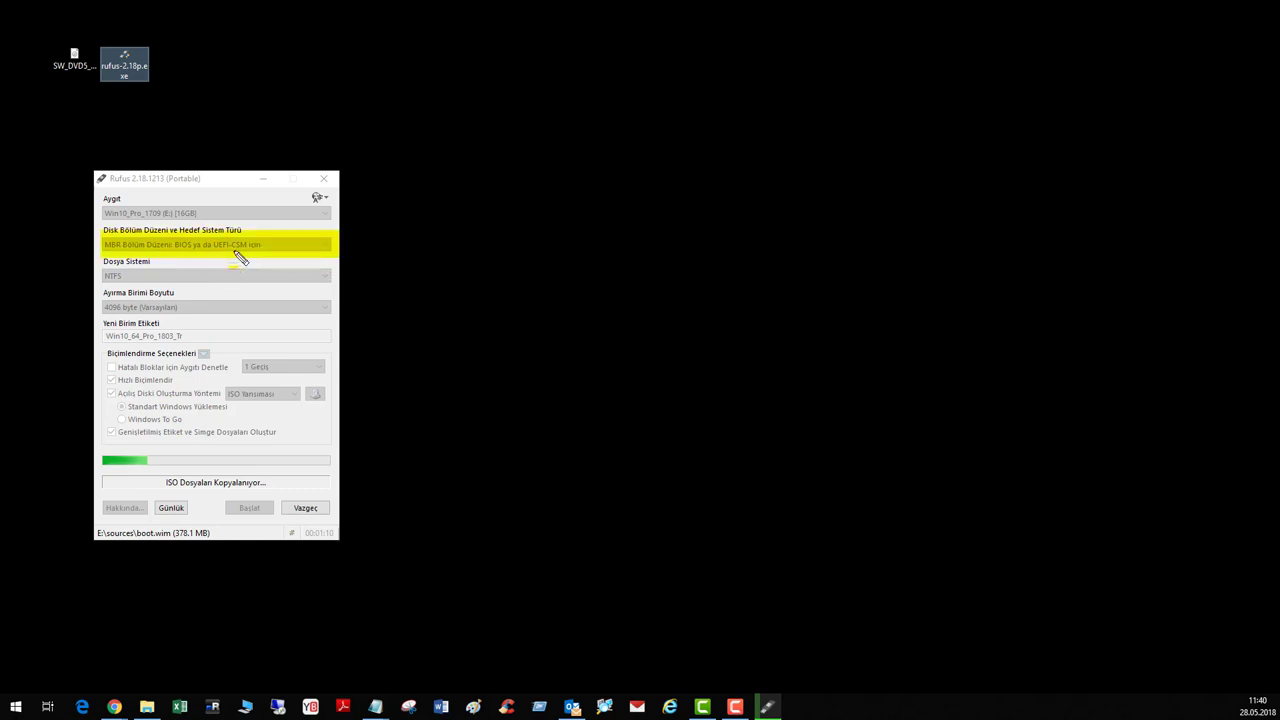
{"action": "left_click", "coordinate": [98, 260]}
{"action": "left_click_drag", "start_coordinate": [265, 289], "coordinate": [329, 287]}
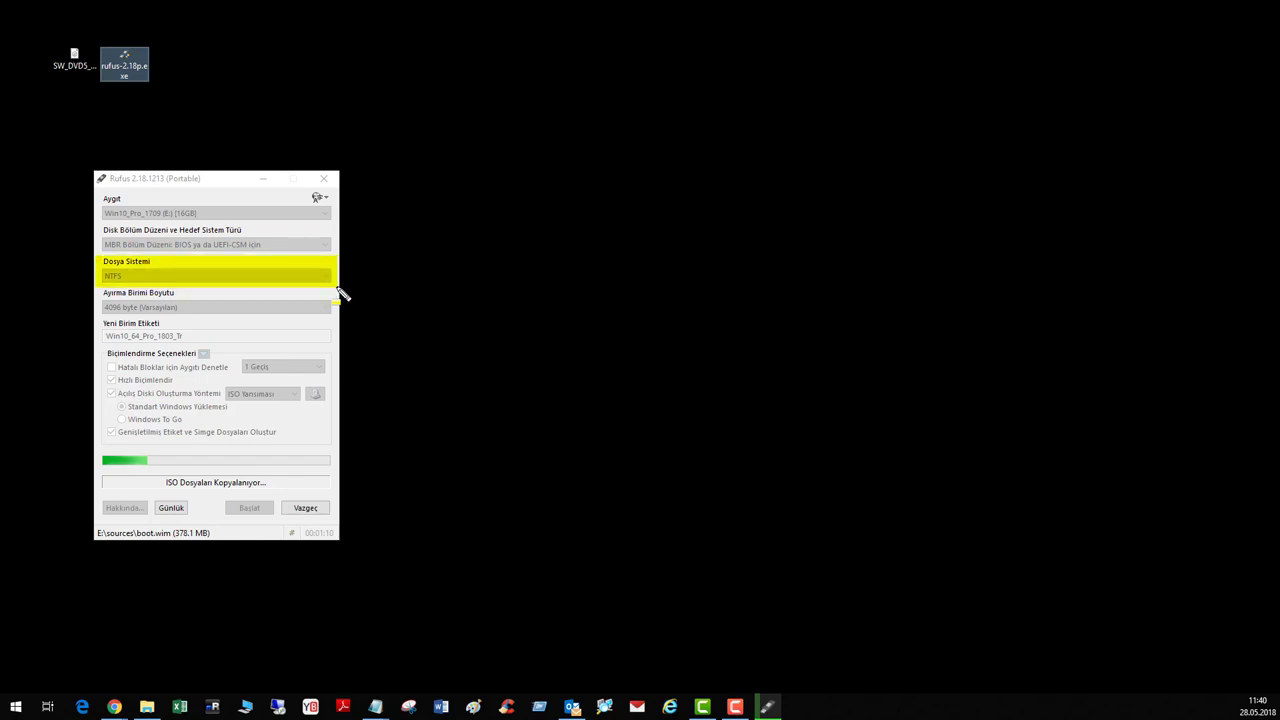
{"action": "left_click_drag", "start_coordinate": [103, 297], "coordinate": [340, 329]}
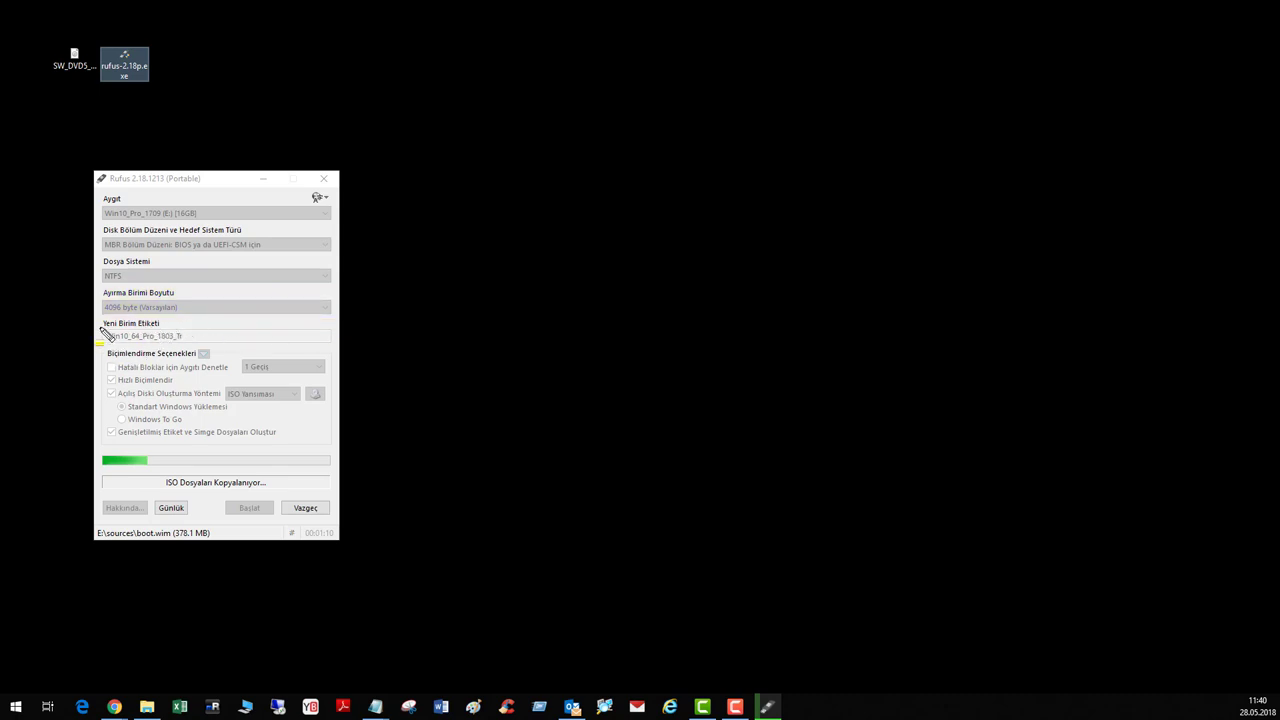
{"action": "left_click_drag", "start_coordinate": [98, 321], "coordinate": [334, 347]}
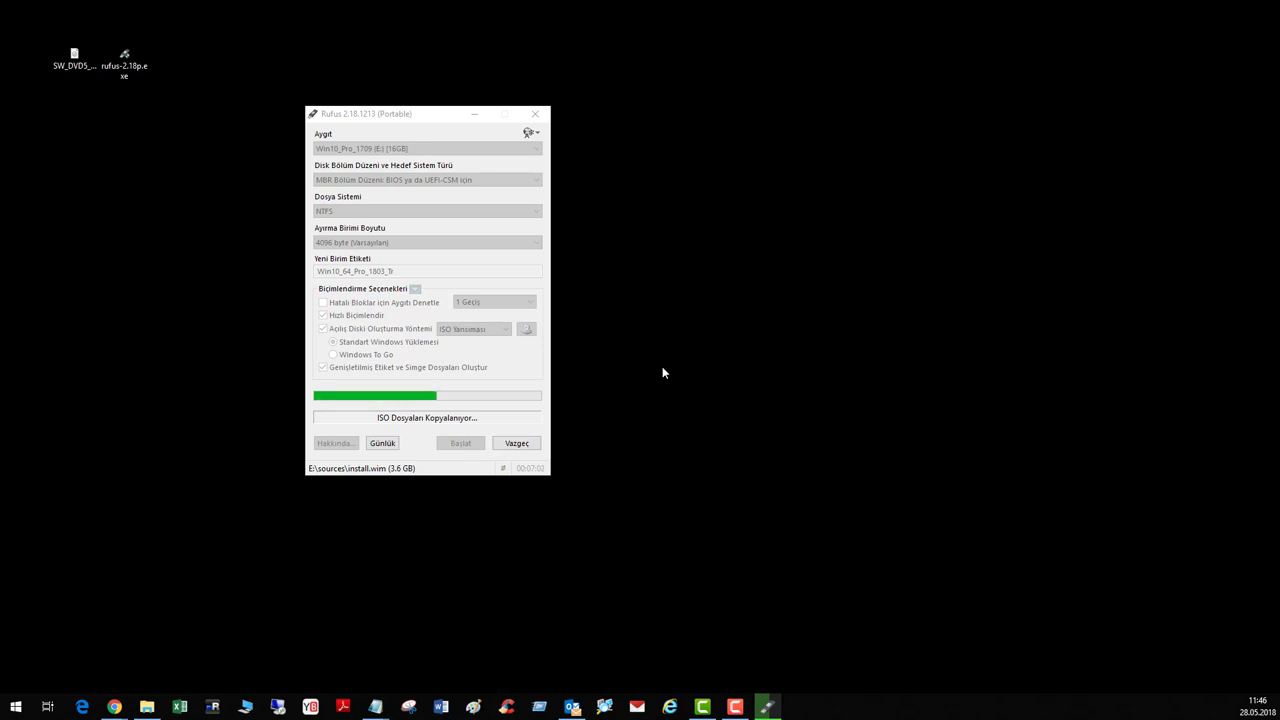
{"action": "left_click", "coordinate": [72, 67]}
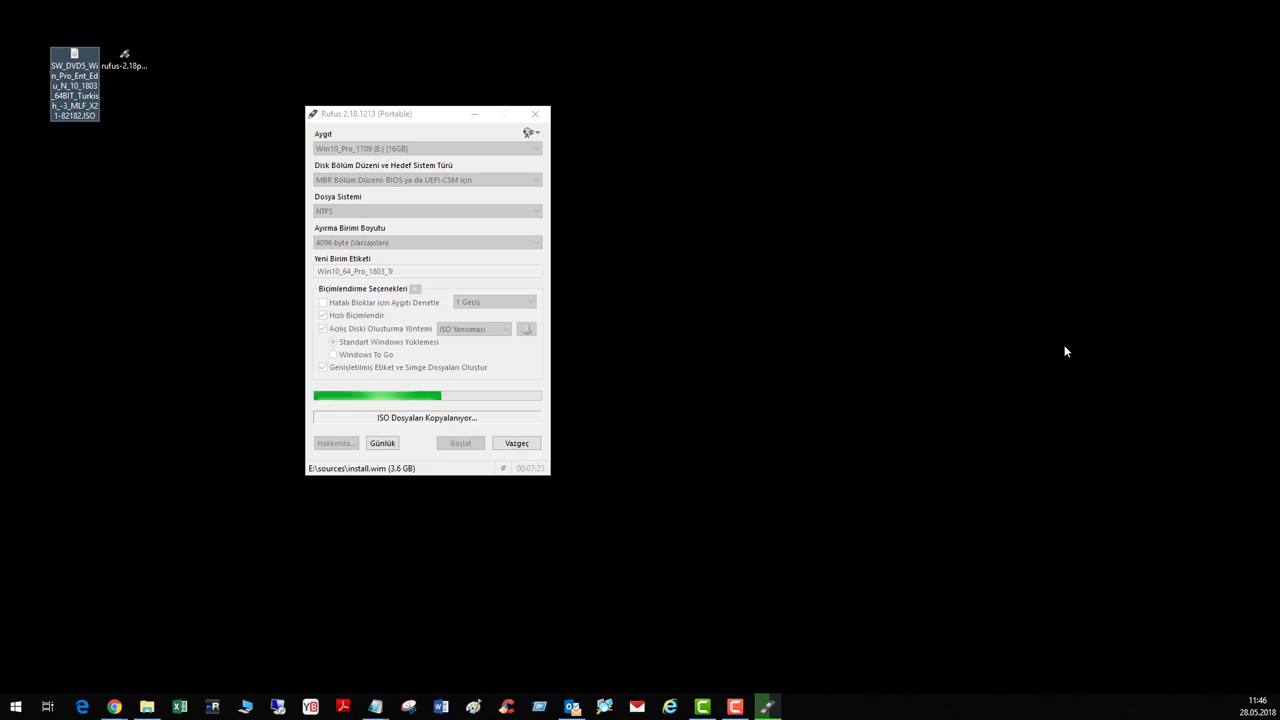
{"action": "left_click", "coordinate": [124, 58]}
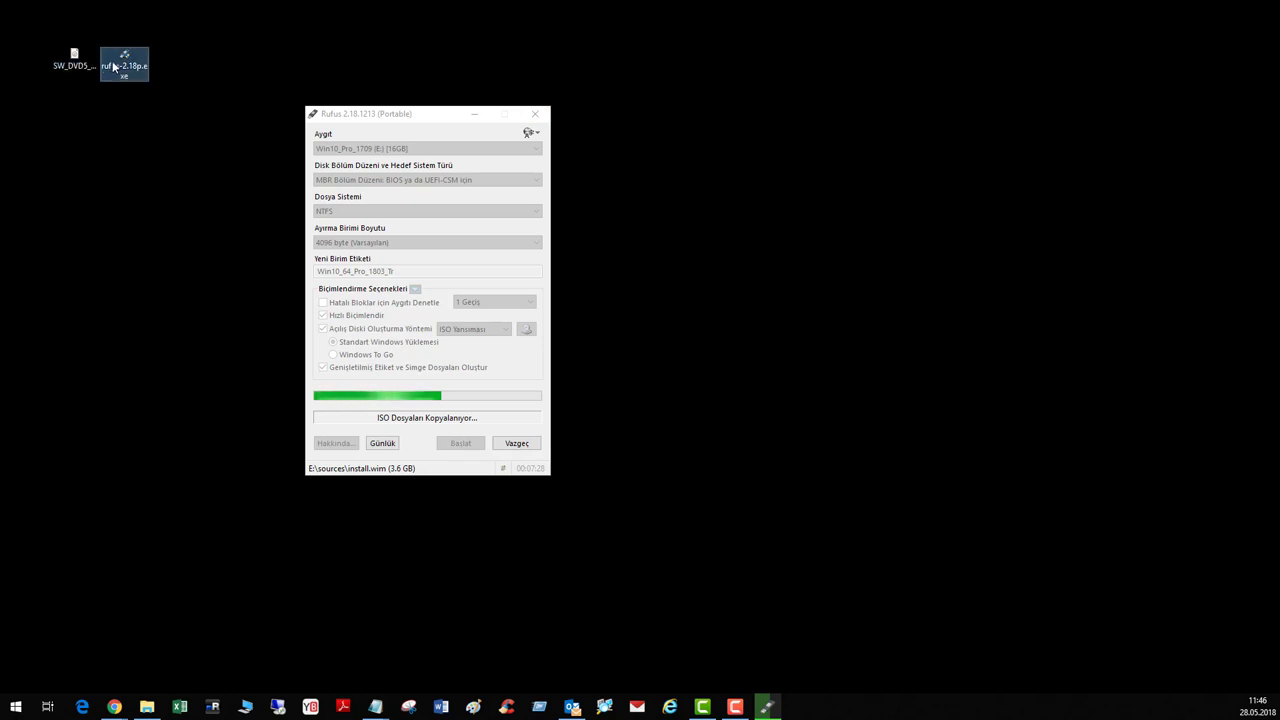
{"action": "left_click", "coordinate": [75, 70]}
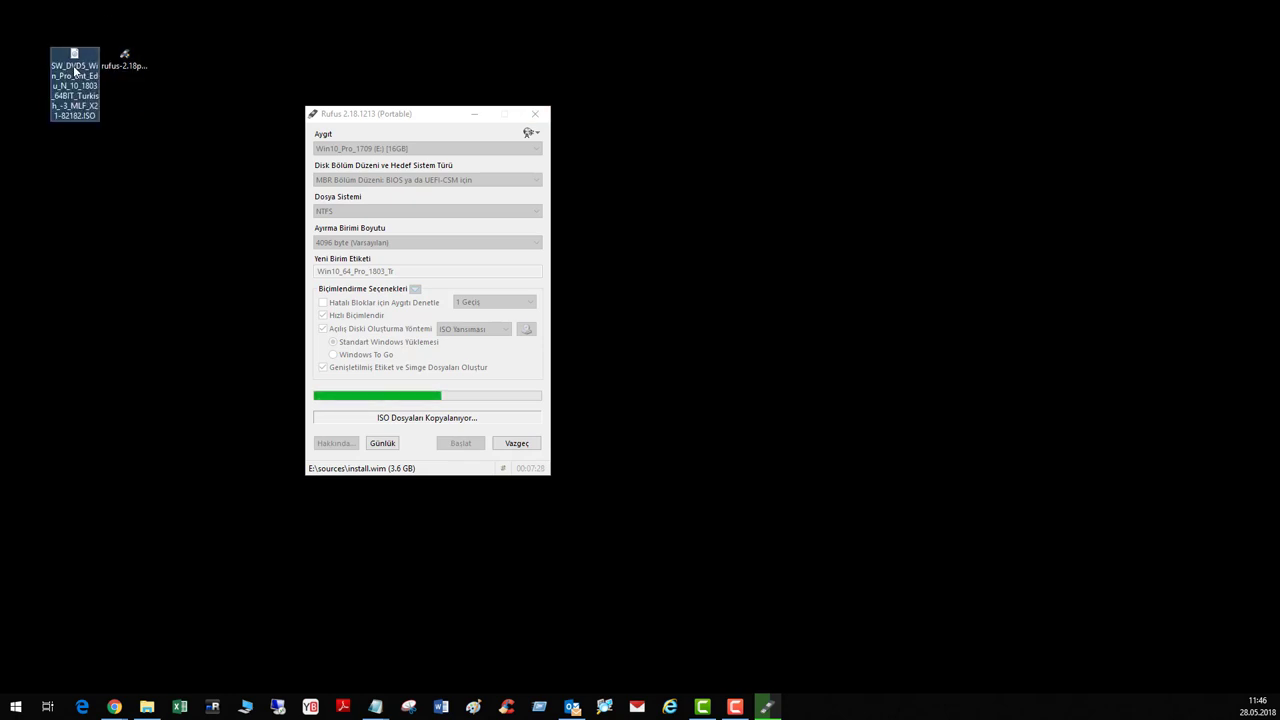
{"action": "left_click", "coordinate": [530, 335]}
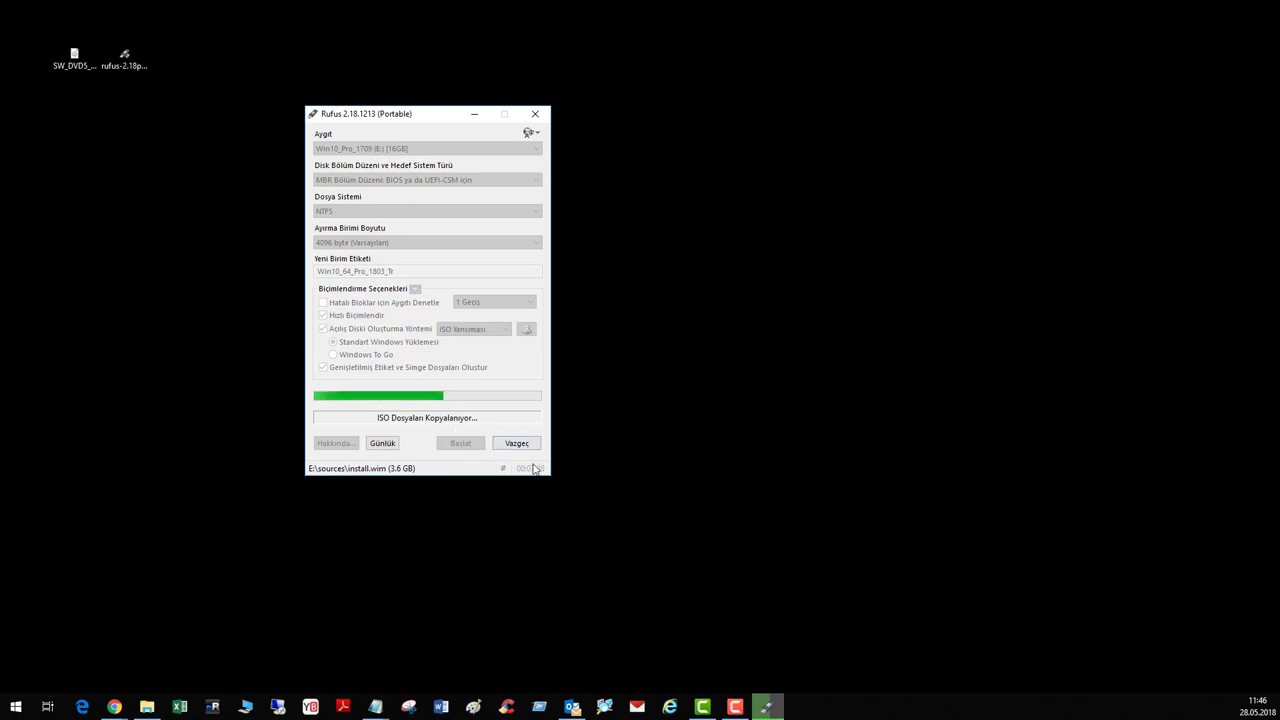
{"action": "key", "text": "F10"}
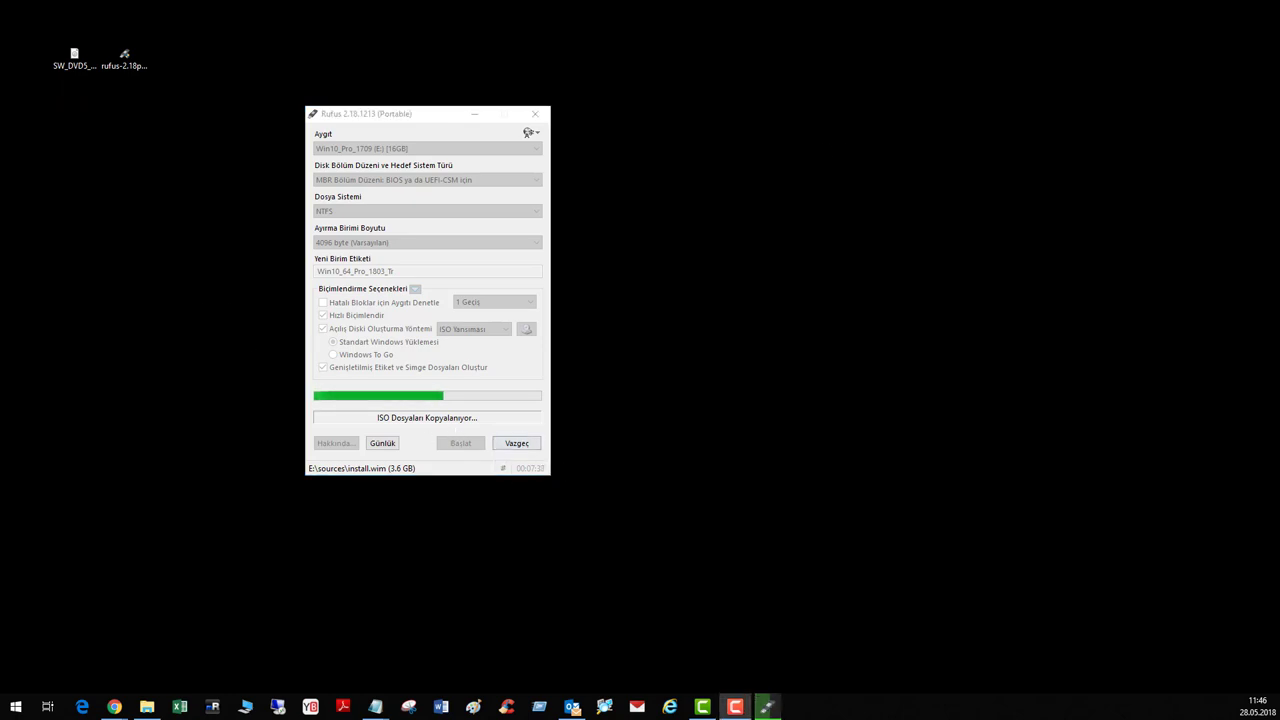